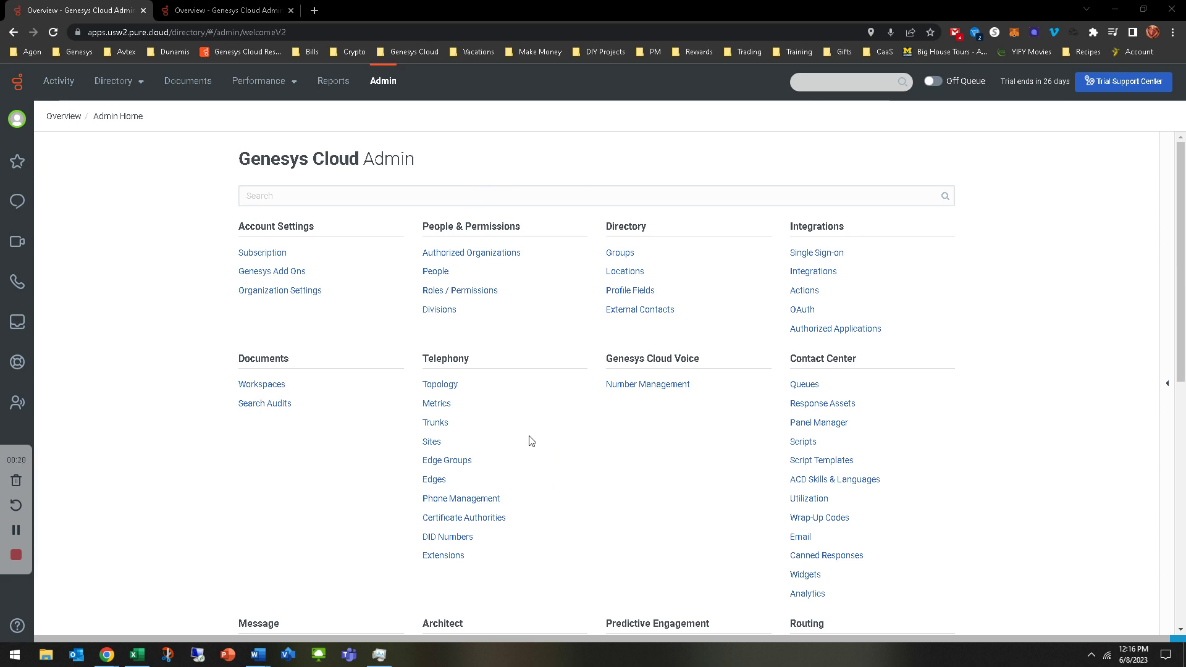
# Scroll down Admin home to the Architect section and open Data Tables
pyautogui.scroll(-1, 596, 457)
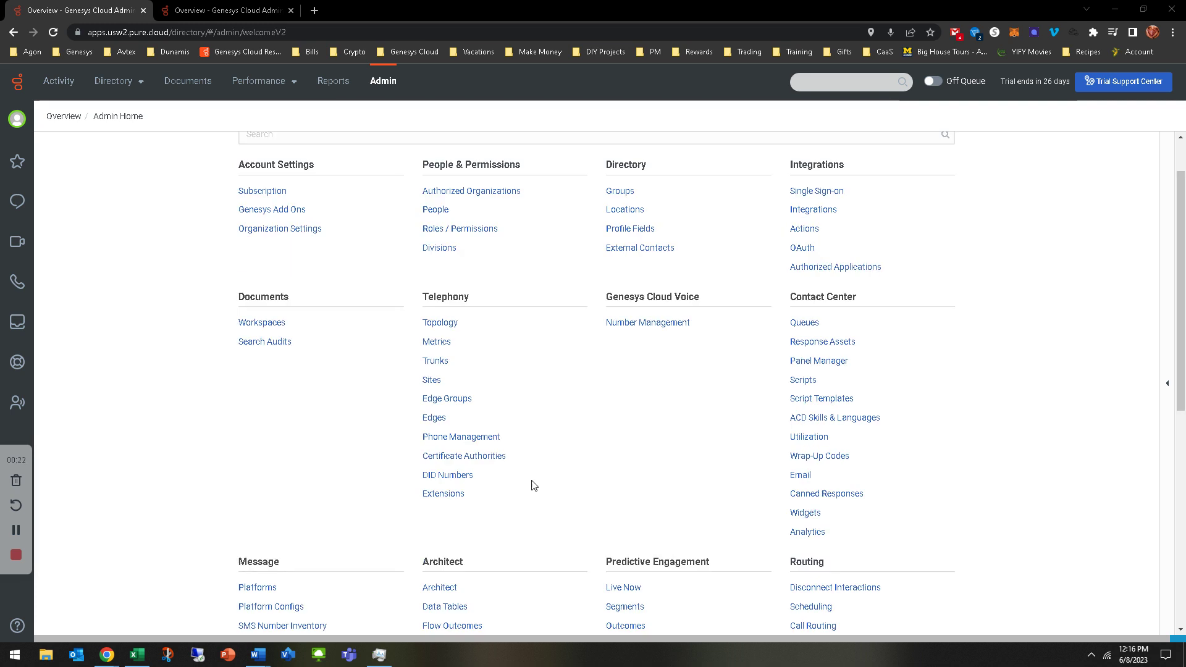
pyautogui.scroll(-2, 607, 479)
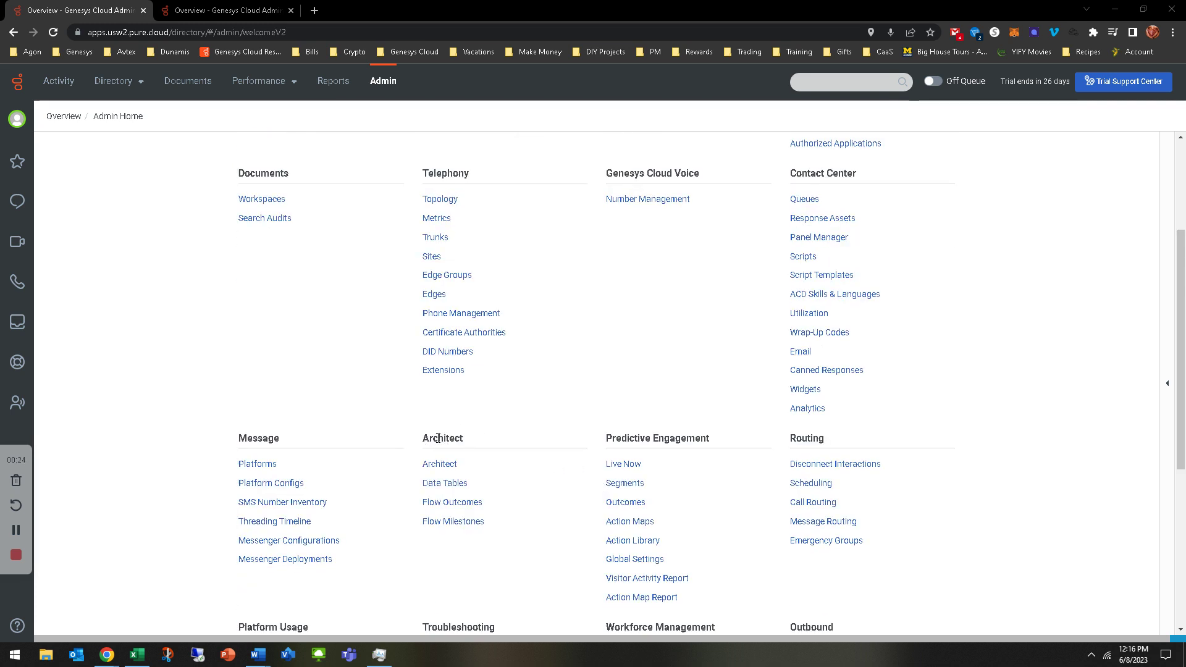
pyautogui.click(448, 485)
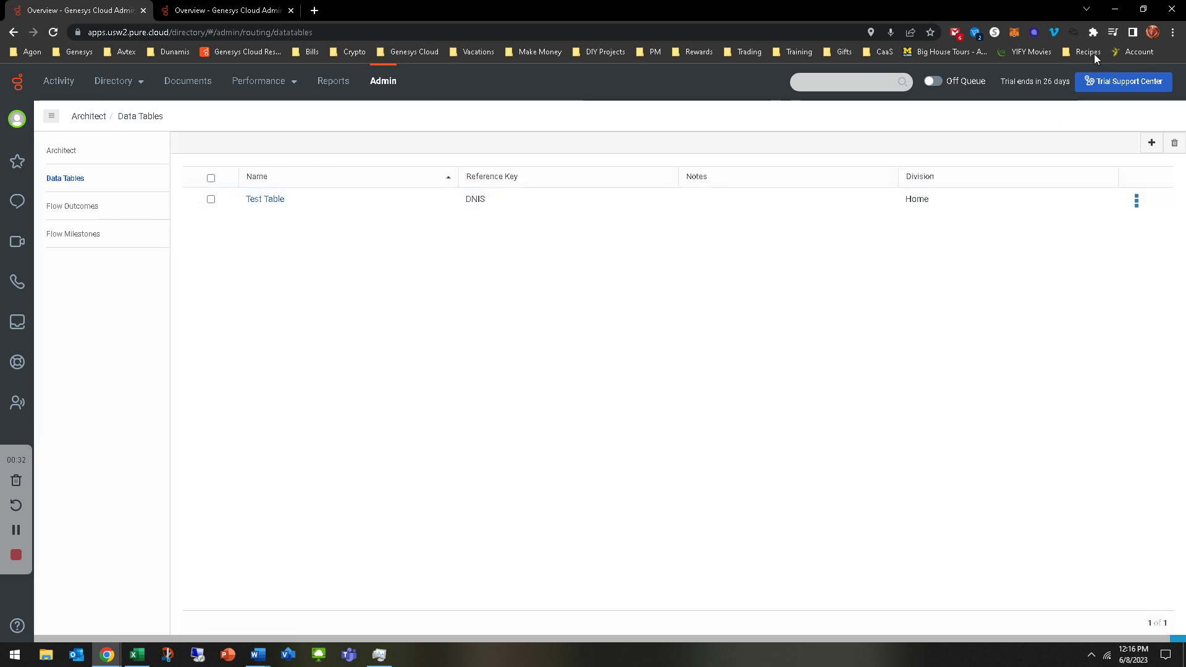
# Start a new data table named Test DT, keeping the Home division
pyautogui.click(1152, 144)
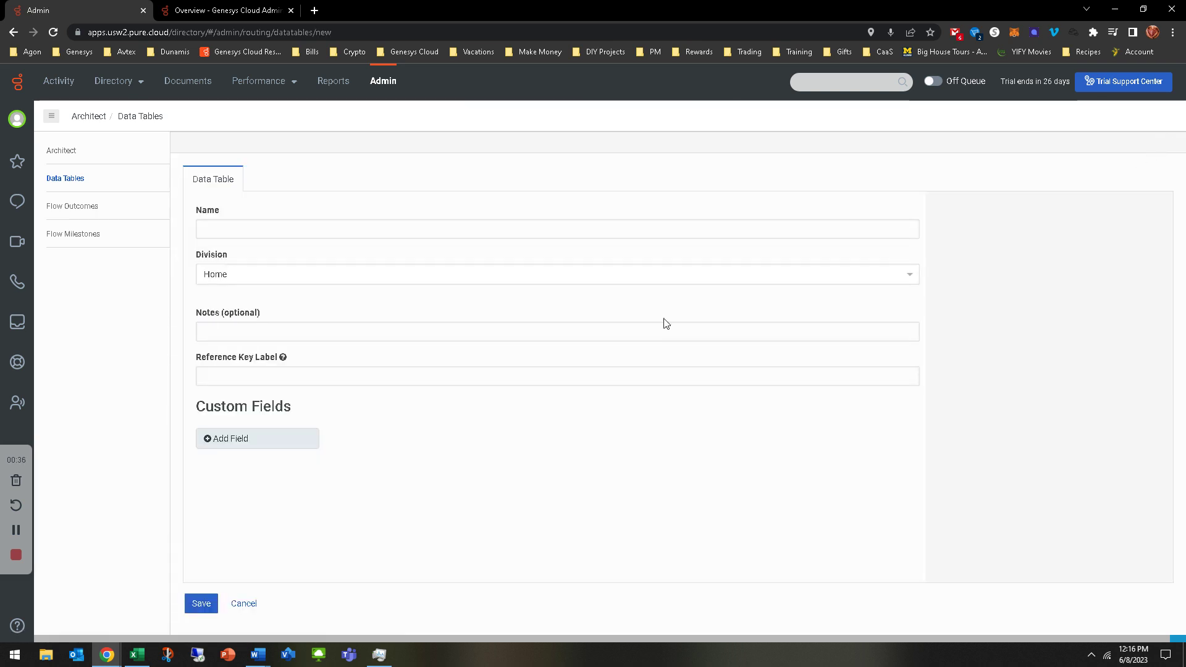
pyautogui.click(250, 229)
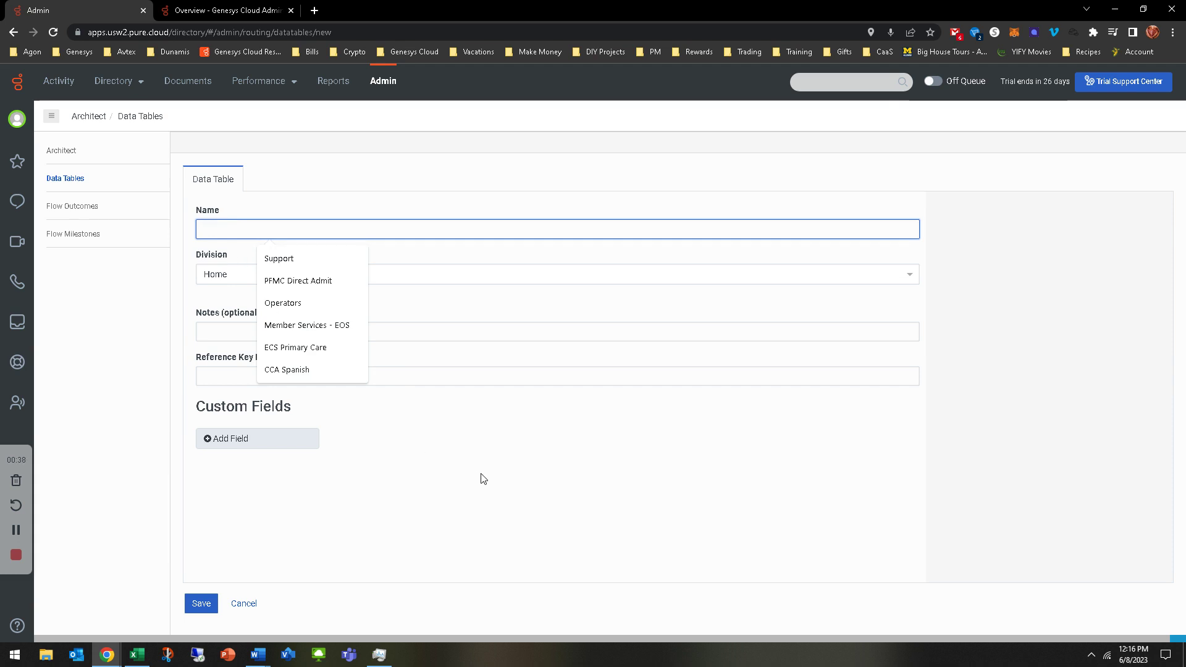
pyautogui.write('Test')
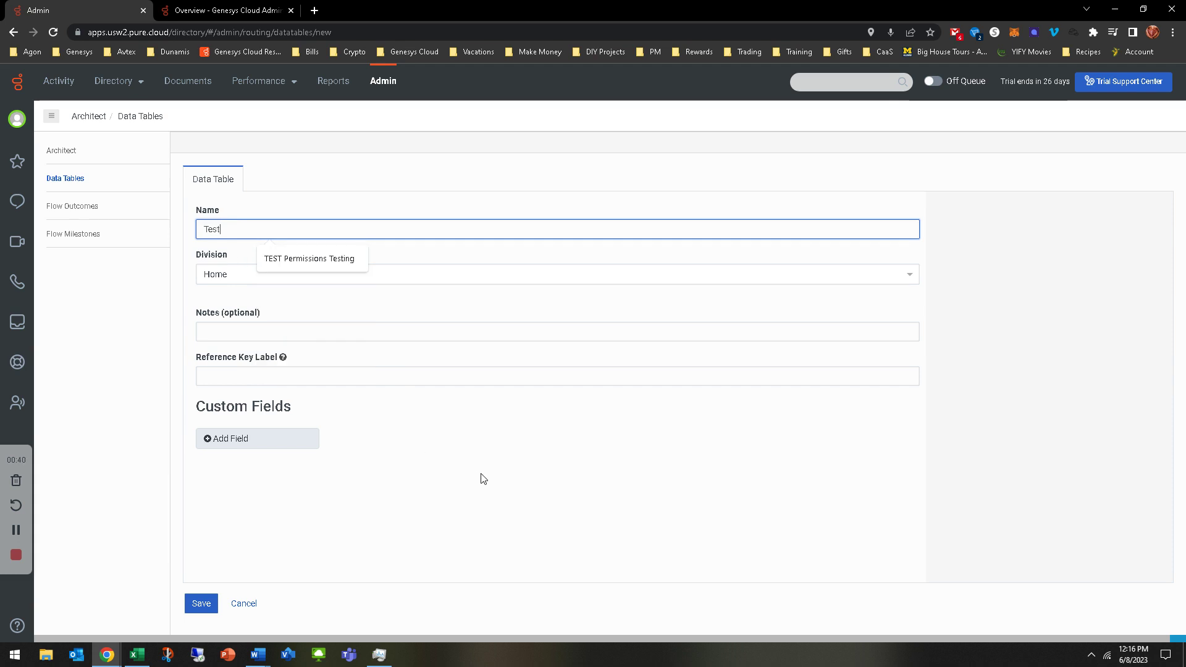
pyautogui.write(' DT')
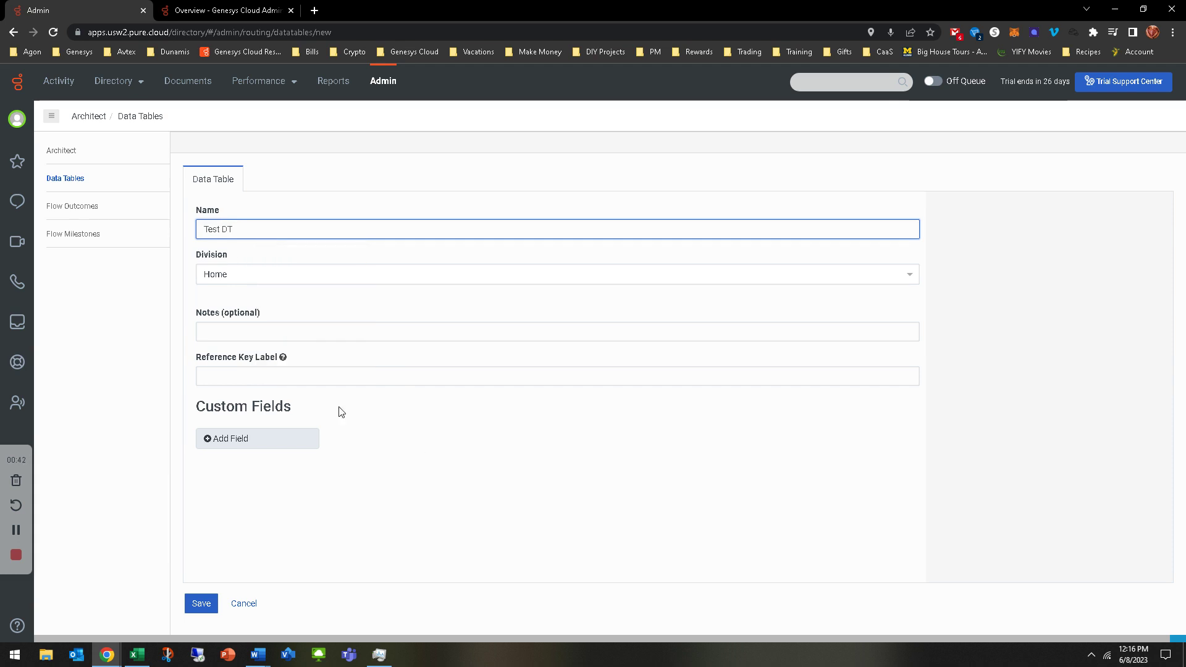
pyautogui.click(244, 284)
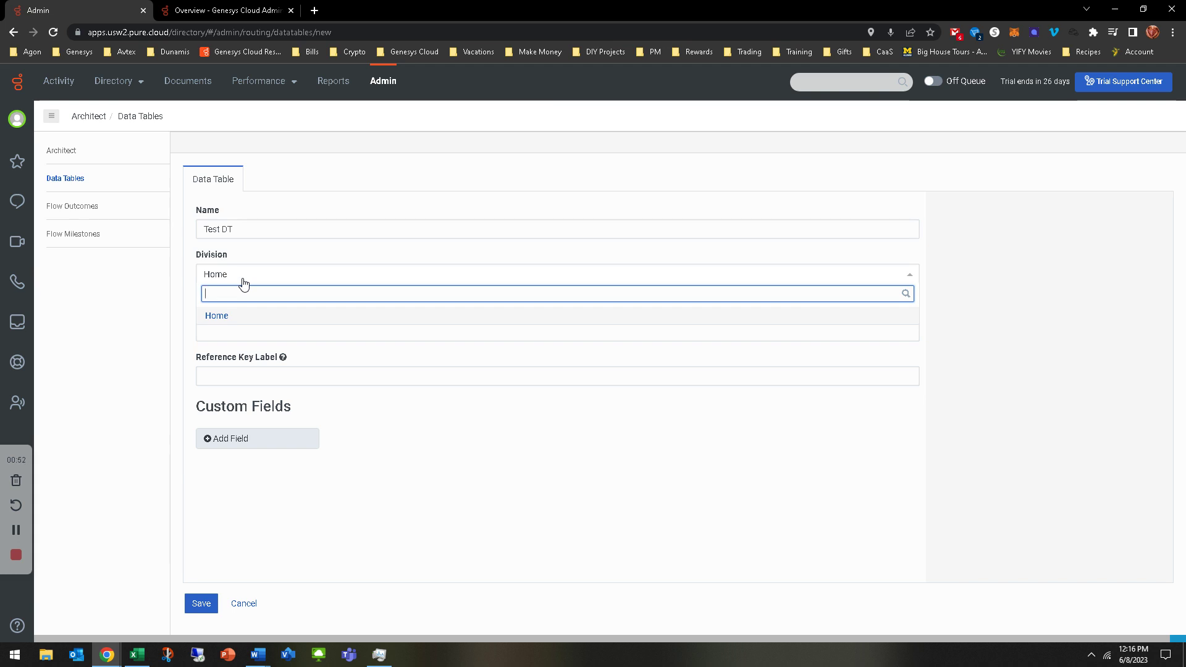
pyautogui.click(254, 272)
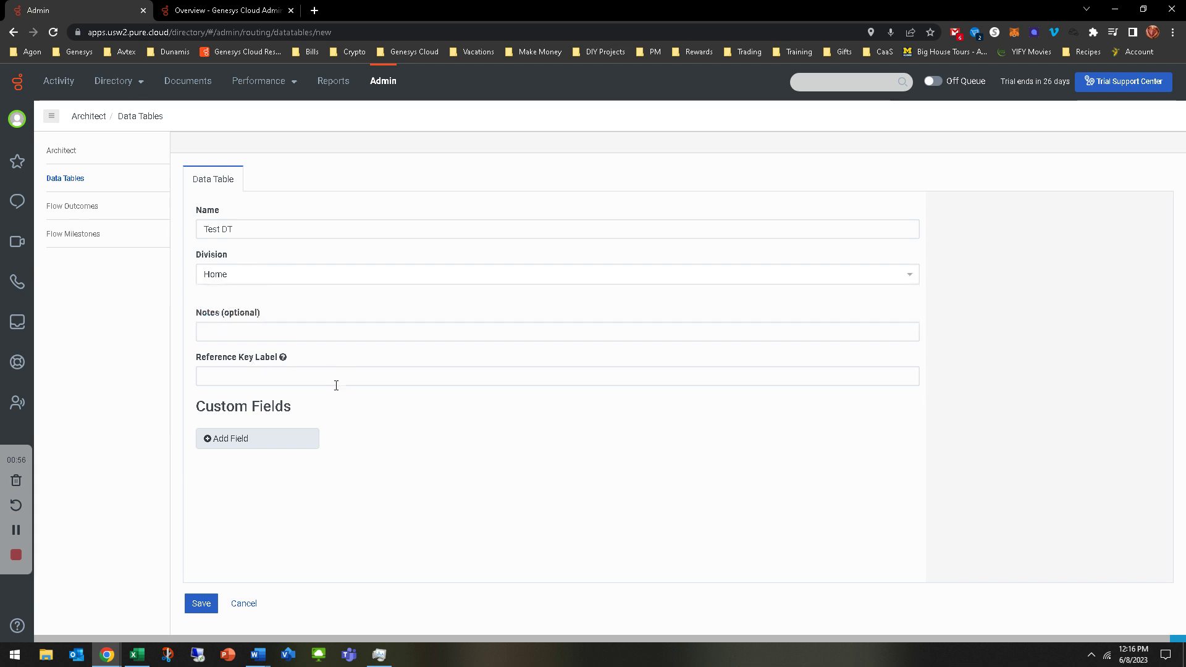
# Enter DNIS as the table's reference key label
pyautogui.click(254, 376)
pyautogui.moveTo(279, 357)
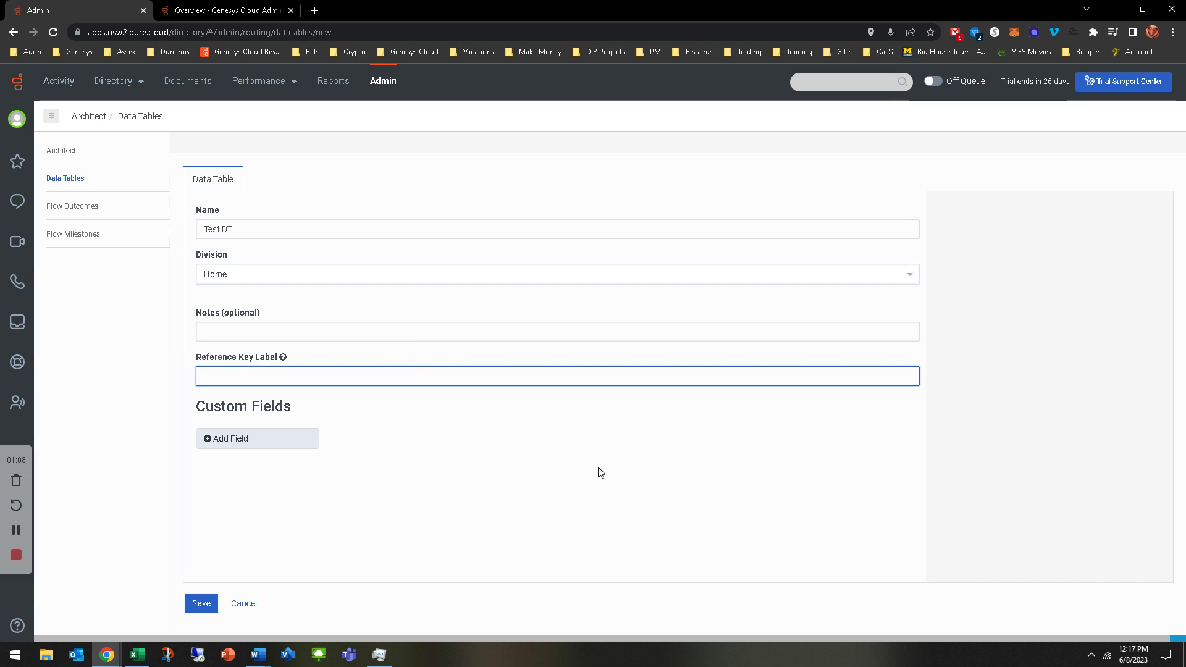
pyautogui.write('DNIS')
pyautogui.click(241, 444)
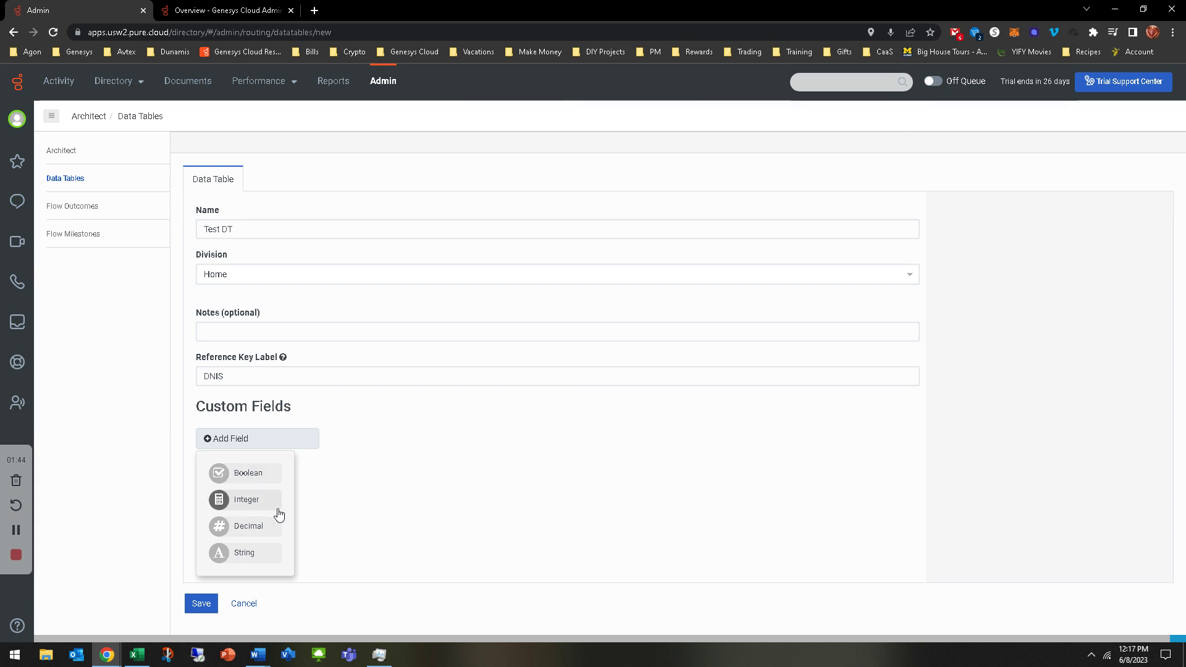
pyautogui.click(360, 505)
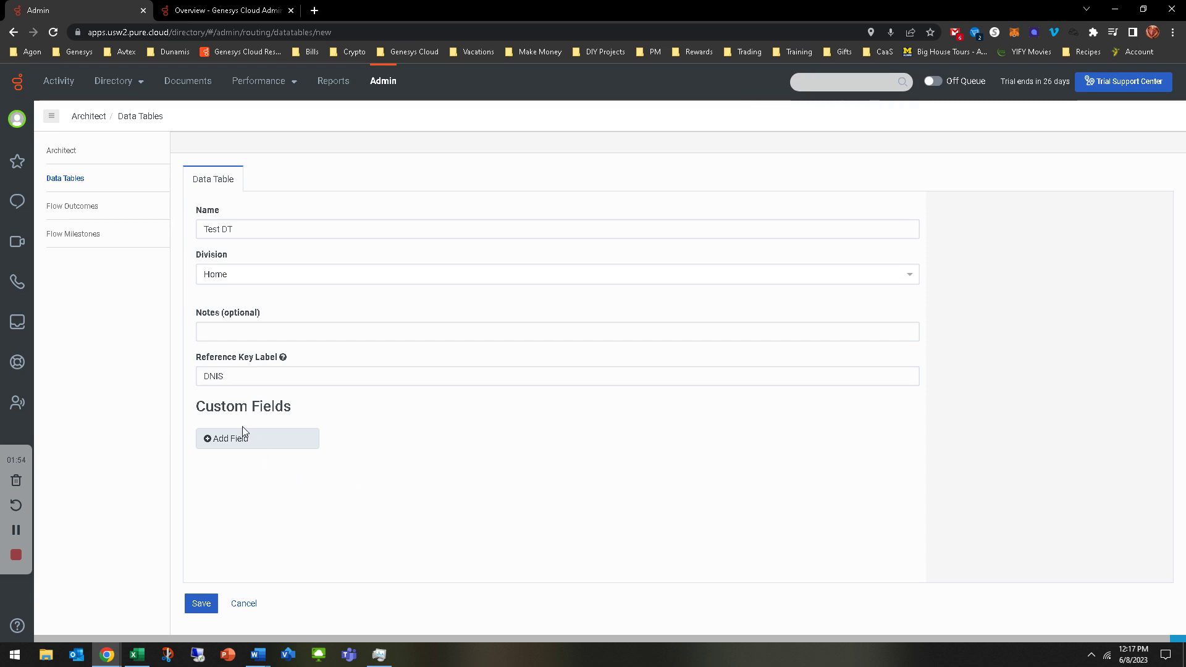
# Add a String custom field labelled Main Menu Option 1
pyautogui.click(250, 439)
pyautogui.click(253, 559)
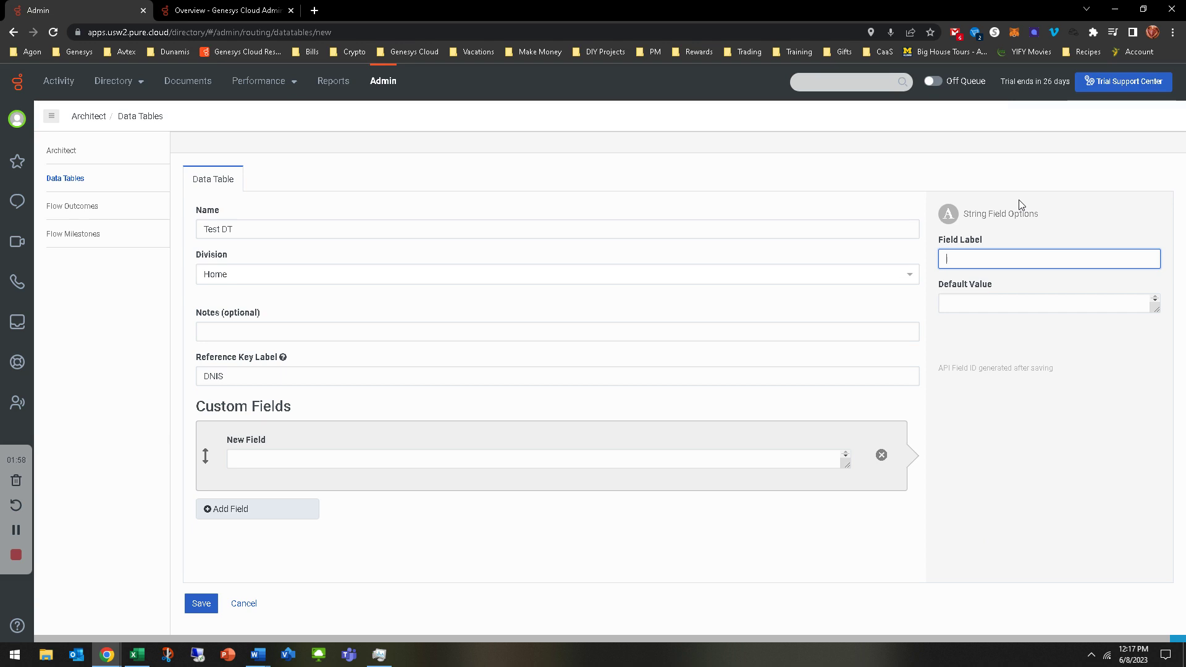
pyautogui.write('Main Menu')
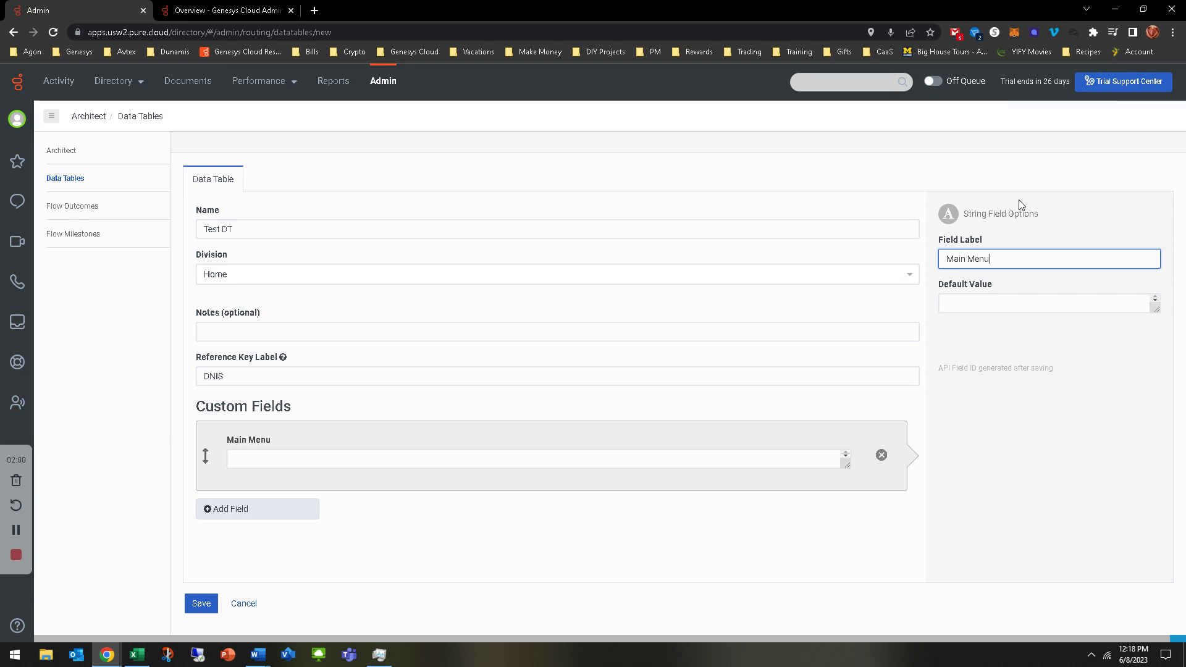
pyautogui.write(' Option 1')
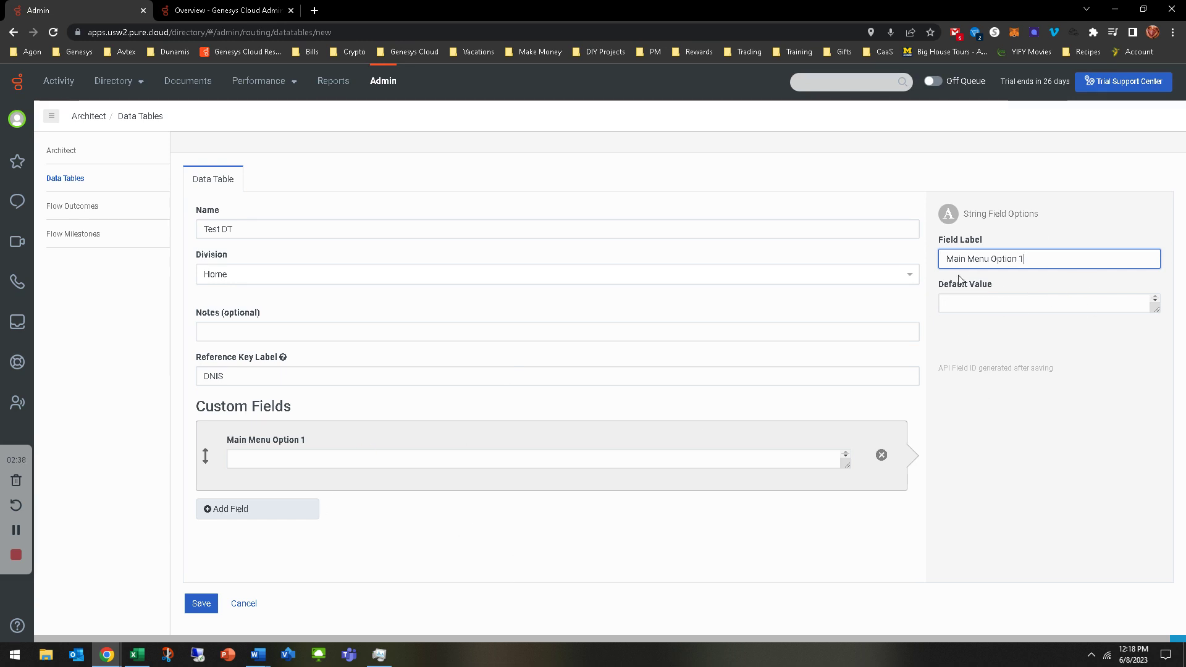
pyautogui.click(251, 515)
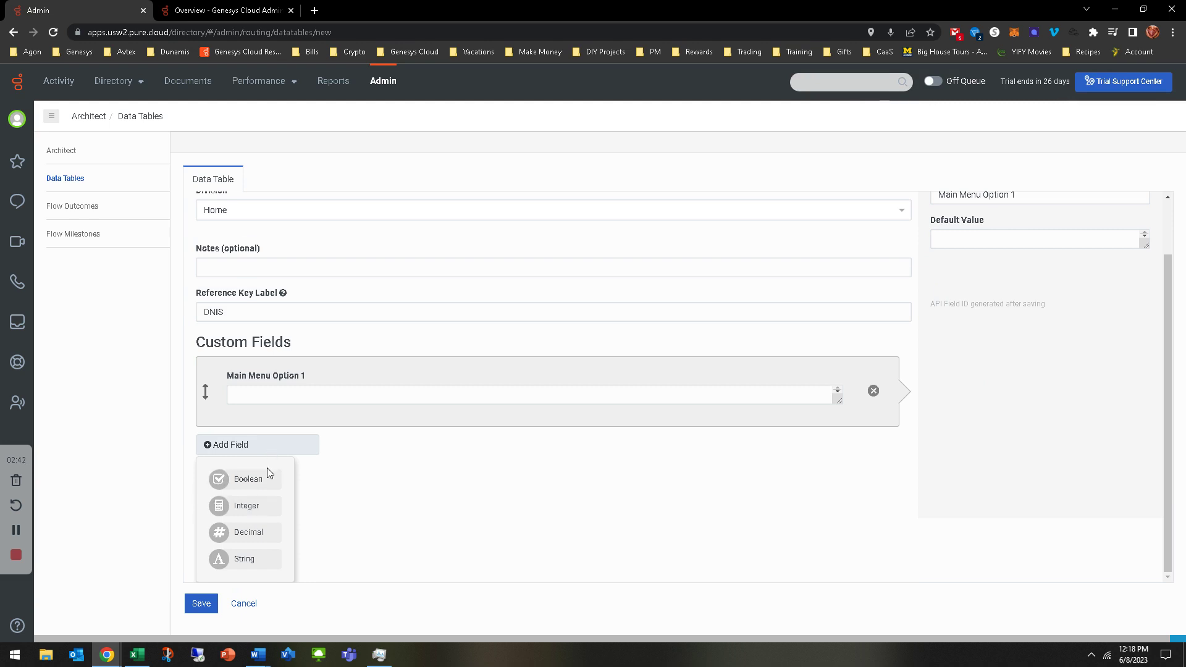
# Add an Integer field labelled Main Menu Timeout Threshold with default value 3
pyautogui.click(263, 509)
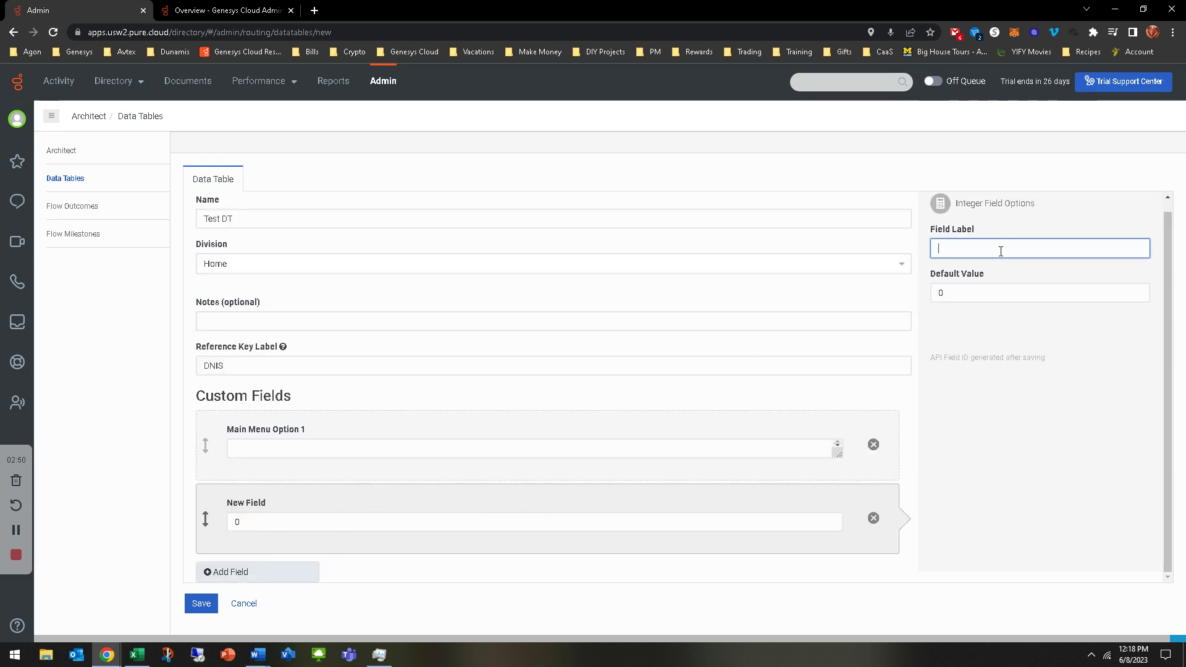
pyautogui.write('Main Menu Timeout')
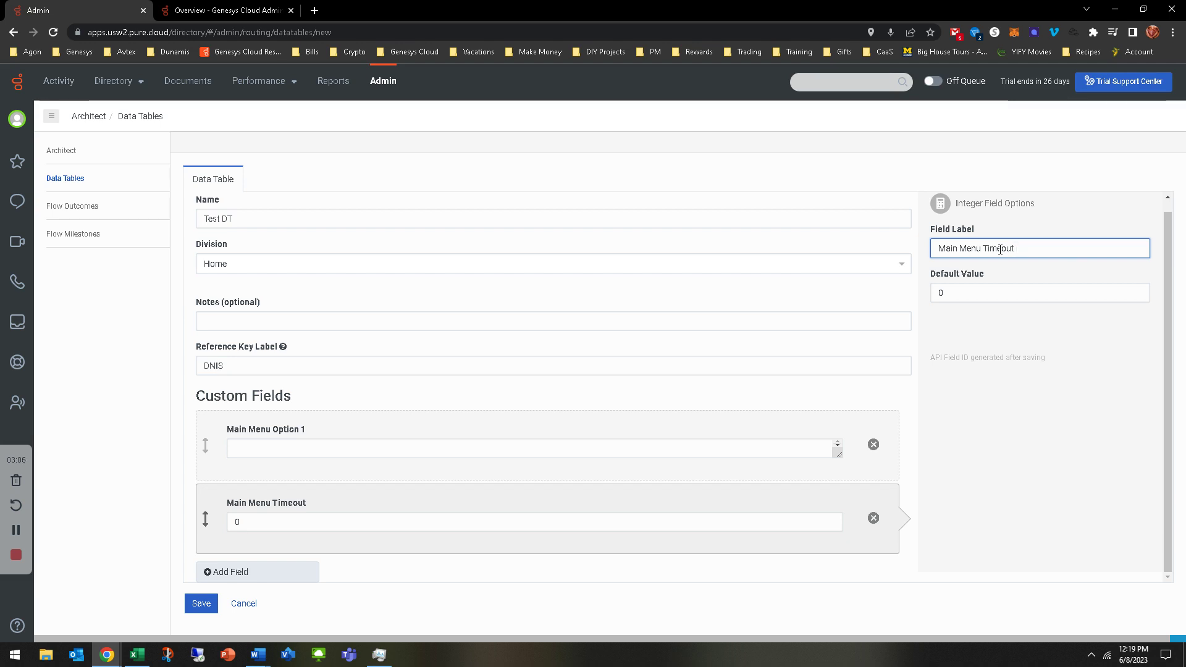
pyautogui.write('Threshold')
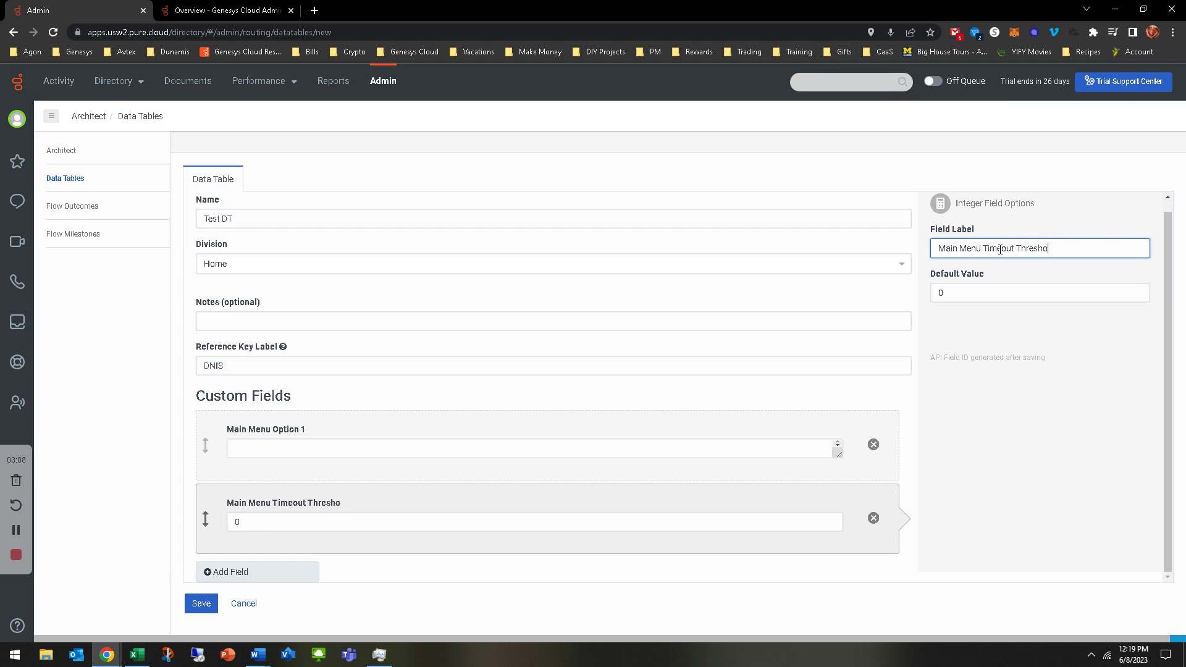
pyautogui.click(947, 293)
pyautogui.write('3')
pyautogui.click(1007, 426)
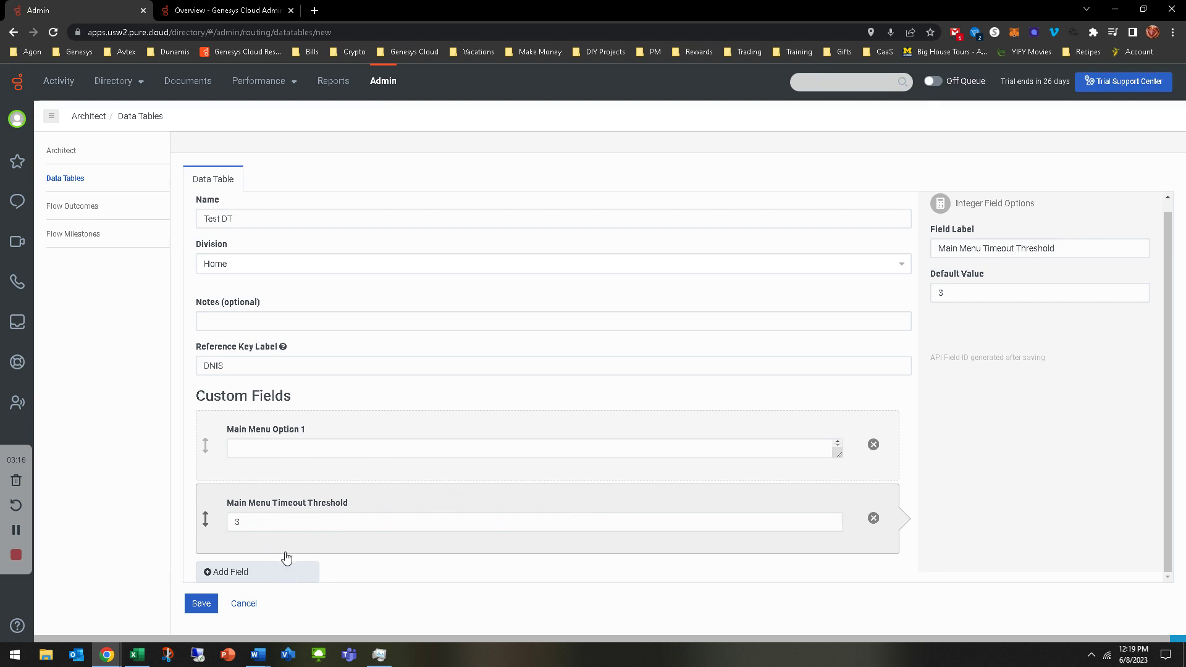
# Add a Boolean field labelled Customer Payments, true by default
pyautogui.click(250, 574)
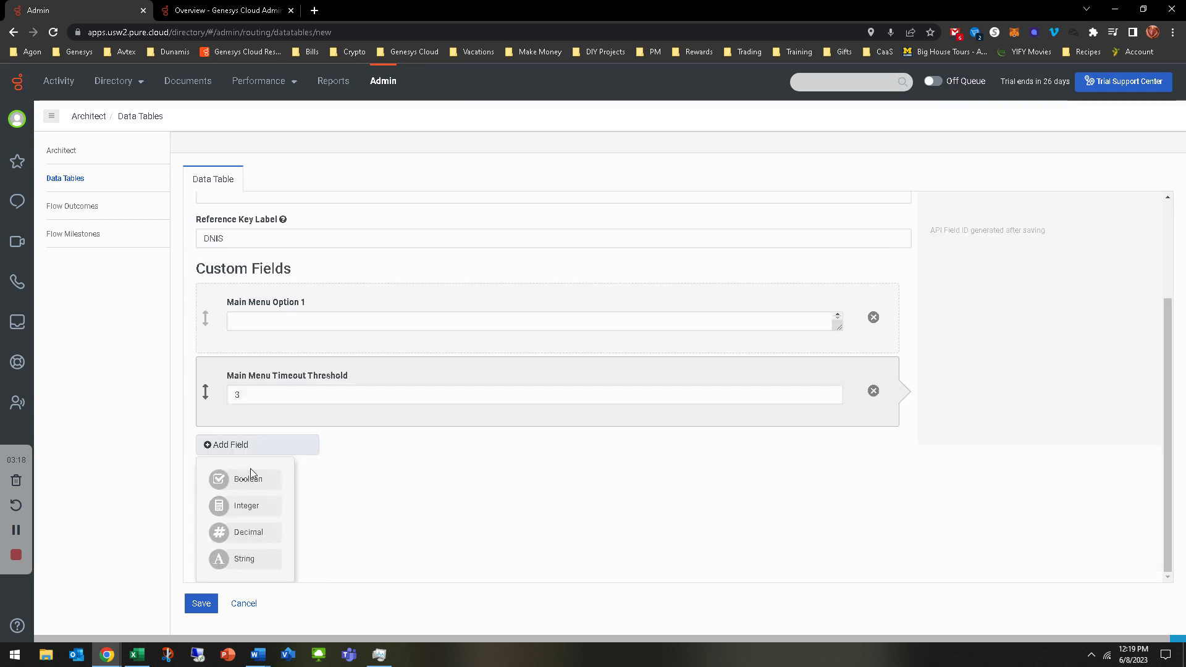
pyautogui.click(246, 479)
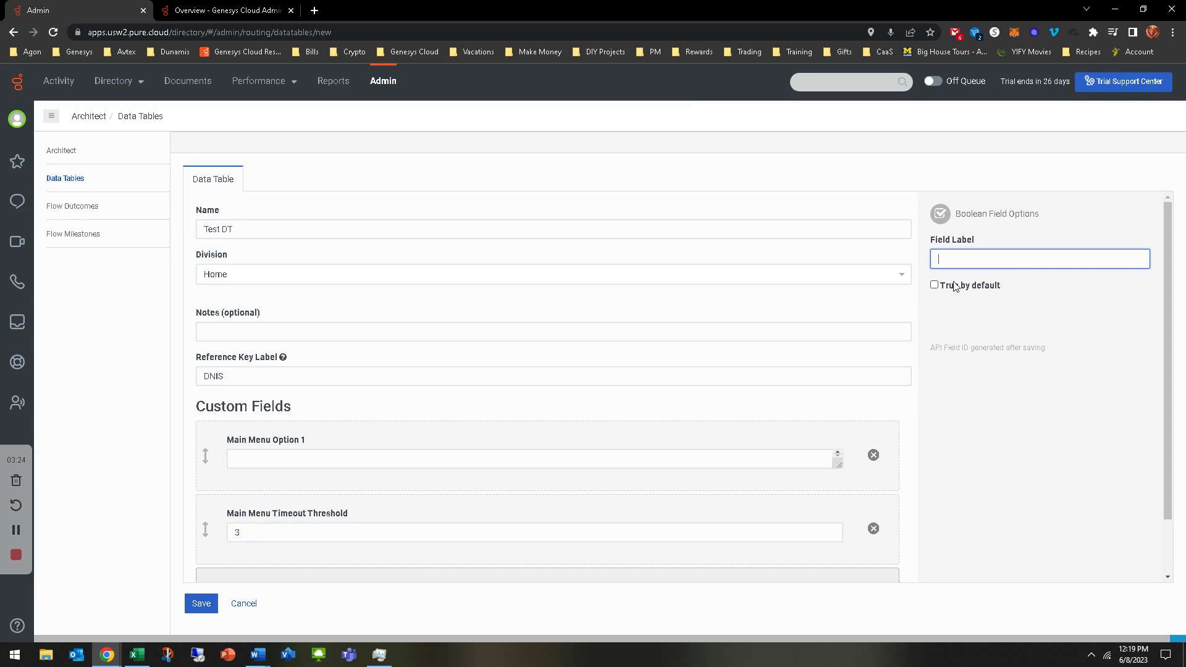
pyautogui.click(934, 286)
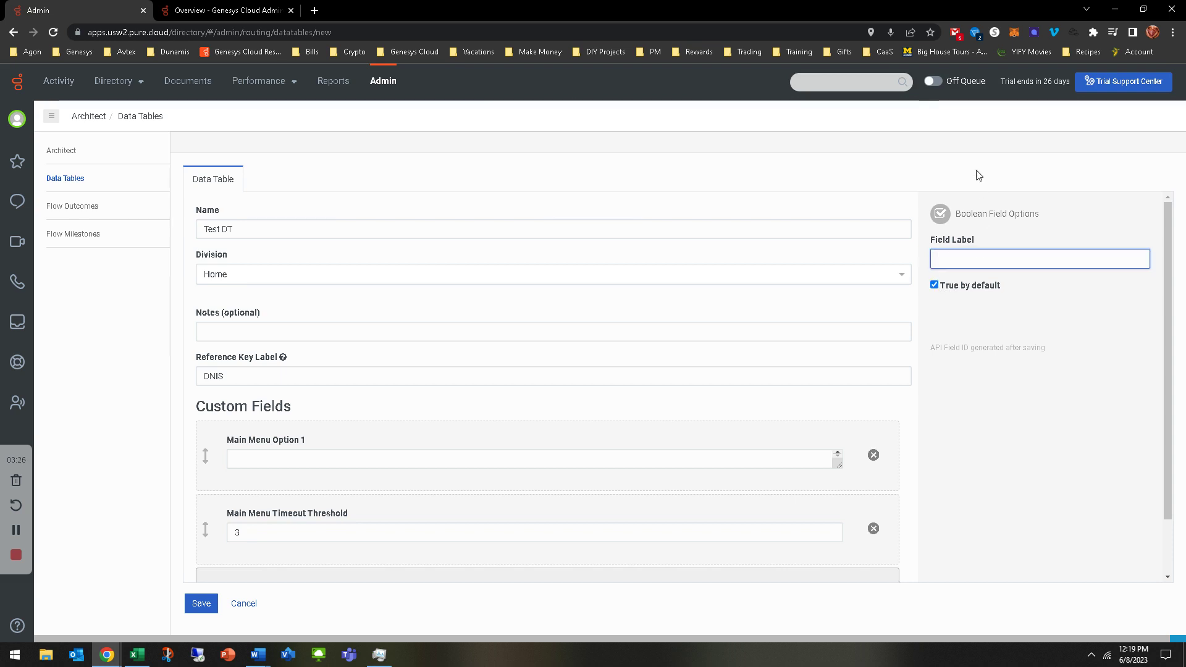
pyautogui.write('Customer Payments')
pyautogui.click(1037, 159)
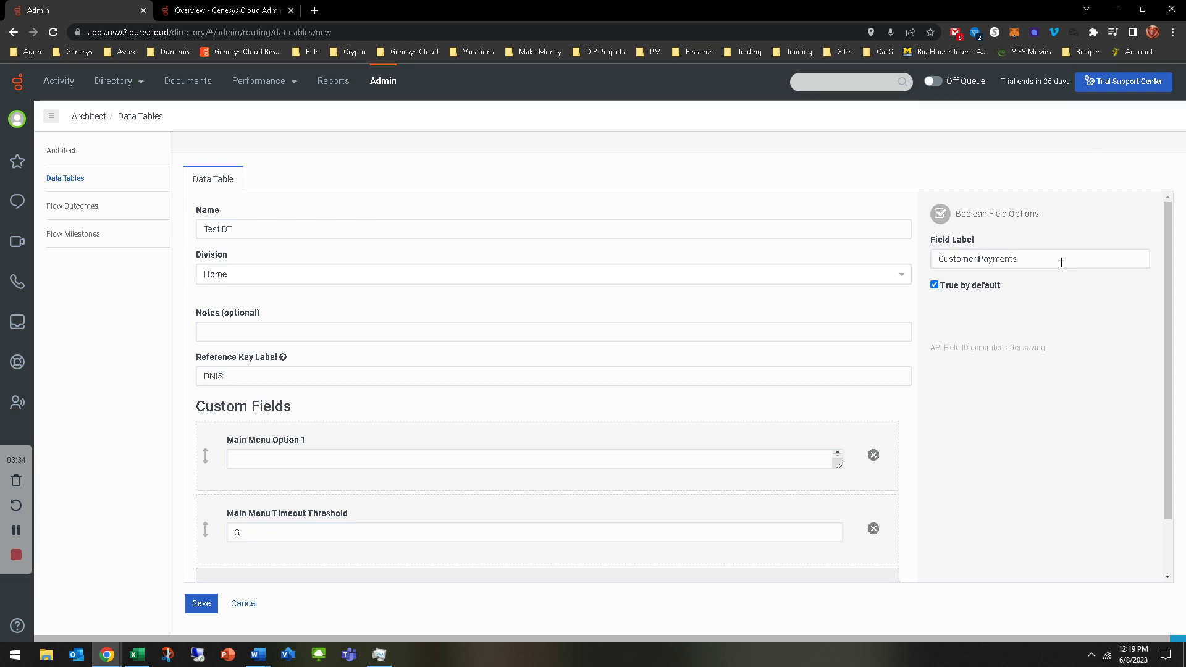
# Add another String custom field to the table
pyautogui.moveTo(425, 458)
pyautogui.mouseDown()
pyautogui.moveTo(418, 450)
pyautogui.moveTo(409, 462)
pyautogui.mouseUp()
pyautogui.scroll(-1, 409, 462)
pyautogui.click(244, 571)
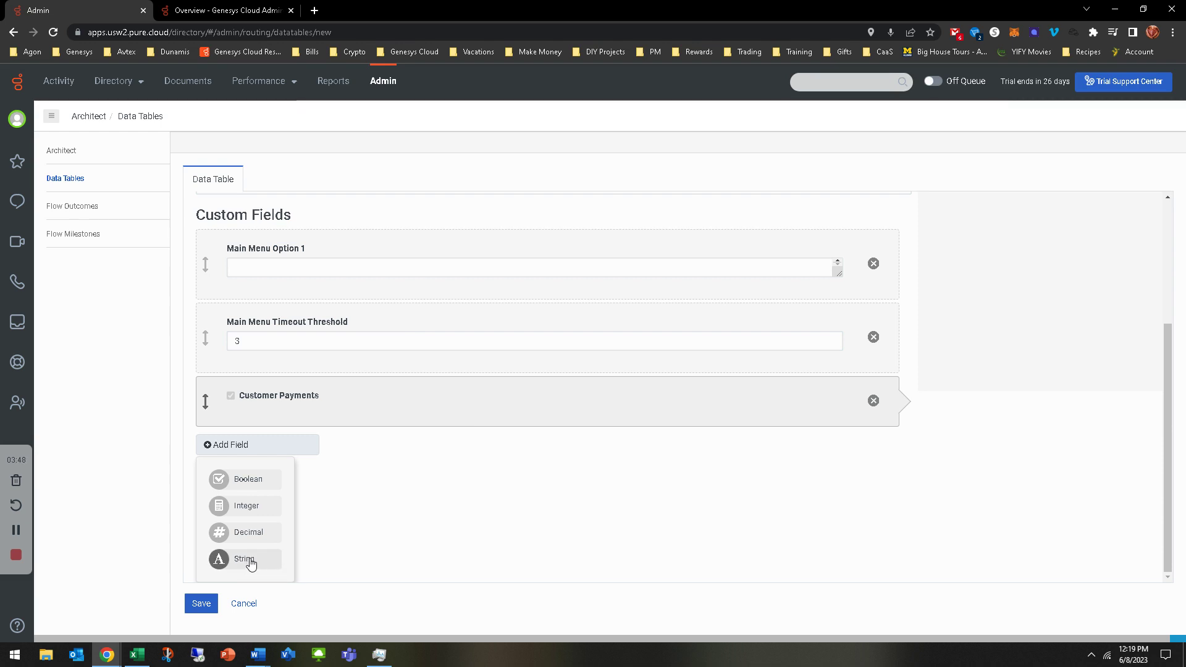
pyautogui.click(250, 560)
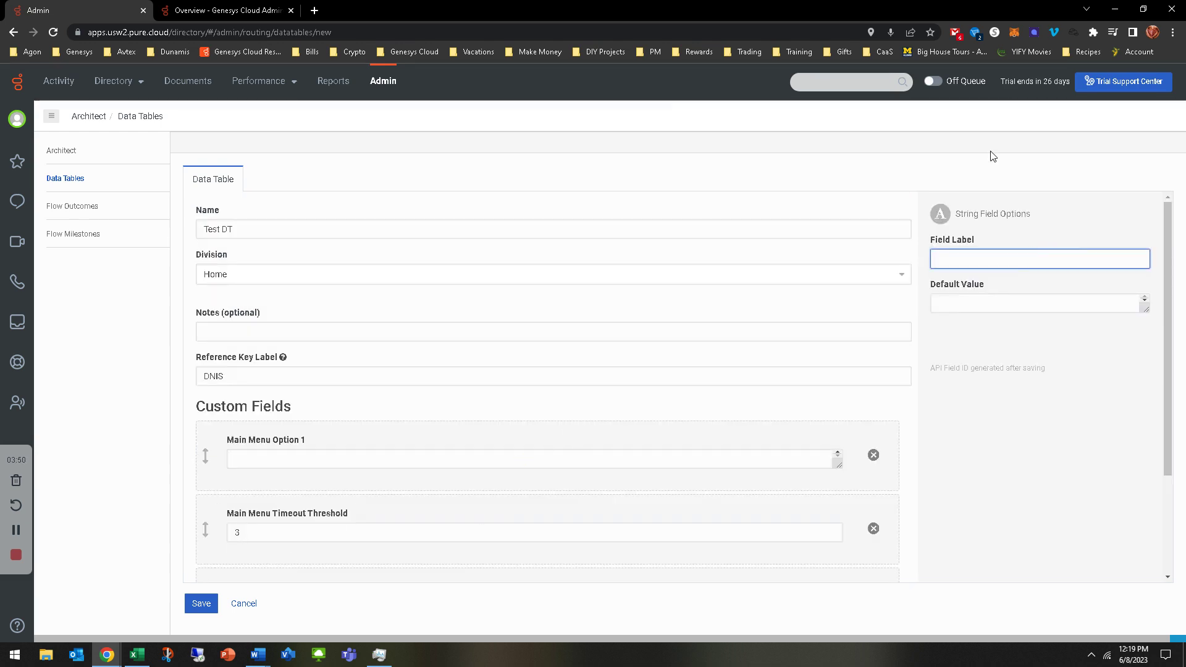
# Label the new String field Customer Payments and revise the Boolean field's label
pyautogui.write('Customer Payments')
pyautogui.scroll(-2, 321, 522)
pyautogui.click(307, 450)
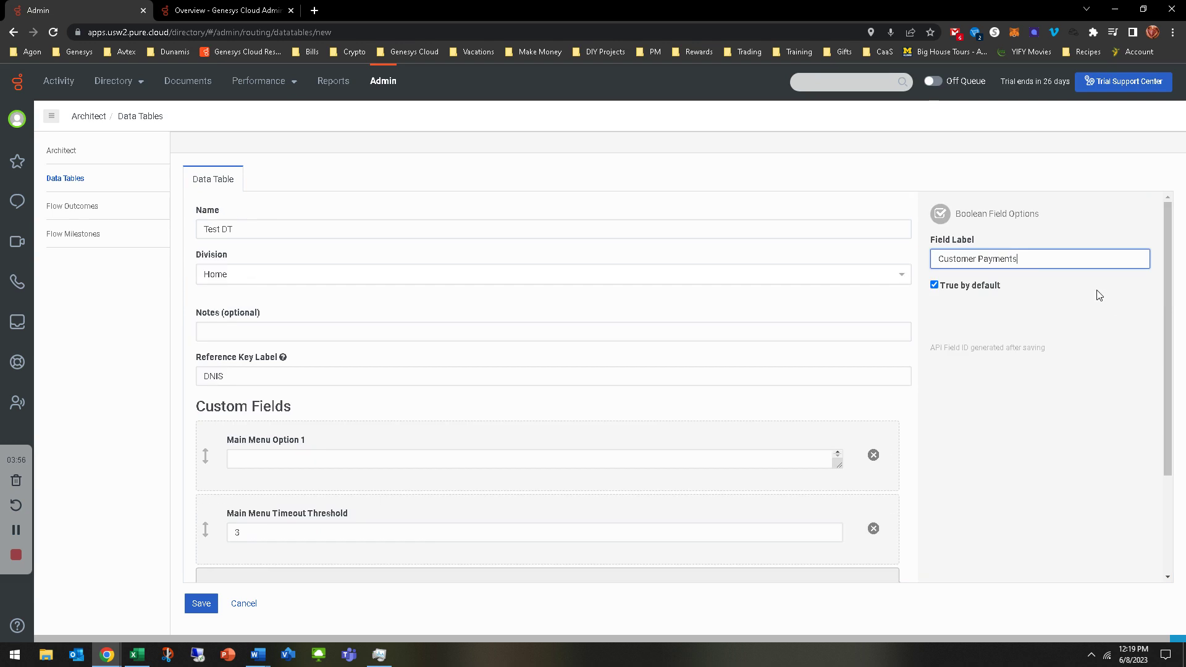
pyautogui.write('Enabled')
pyautogui.scroll(-2, 431, 481)
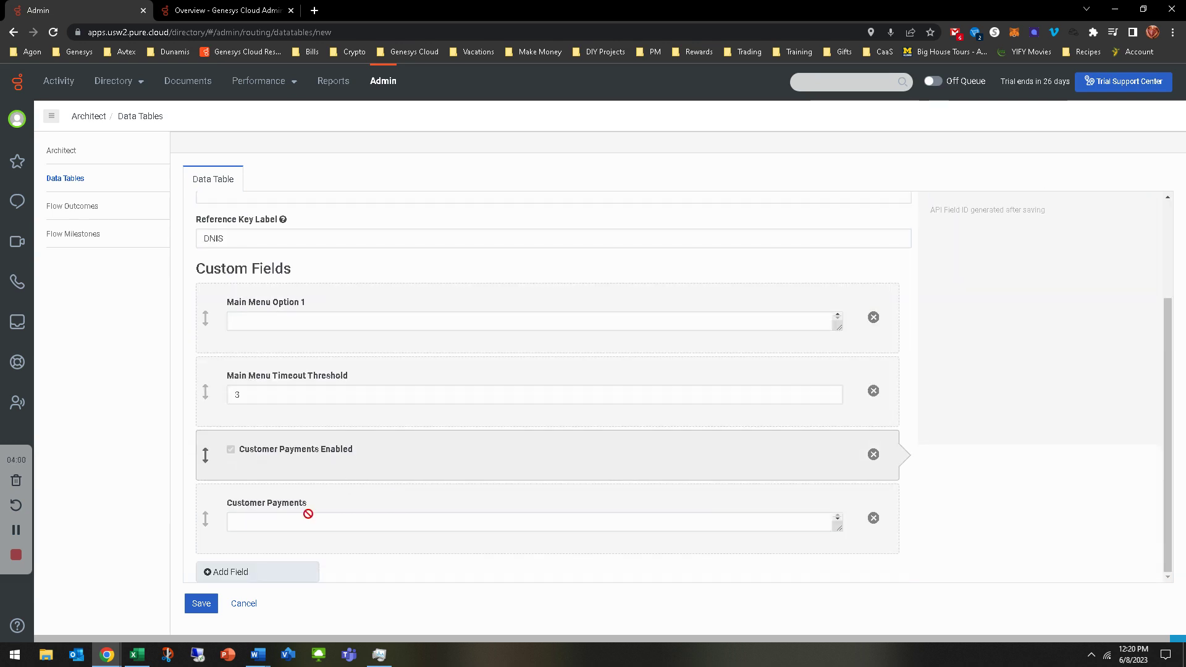
pyautogui.click(291, 518)
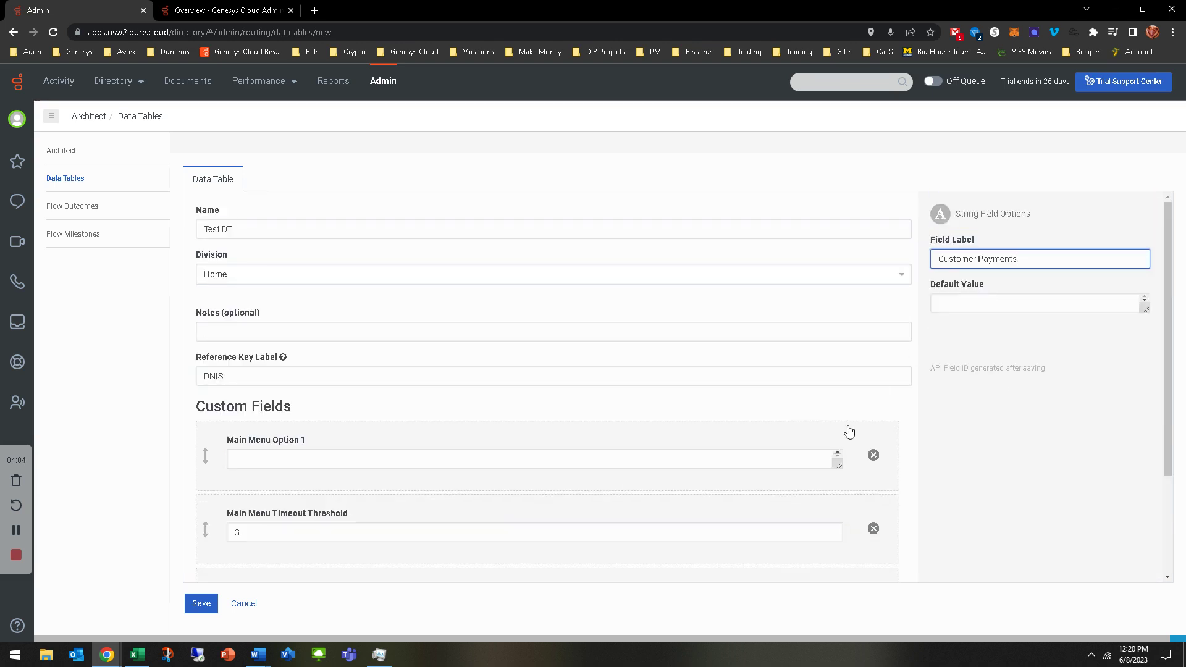
# Add a String field labelled Date of Payments
pyautogui.scroll(-2, 445, 489)
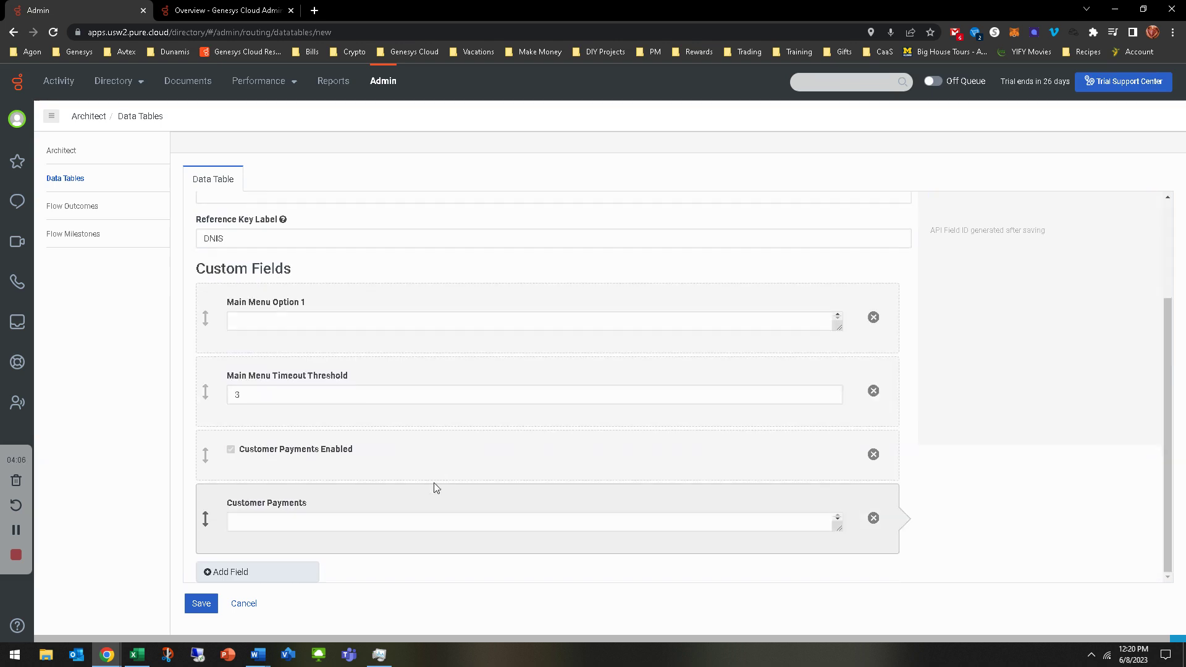
pyautogui.click(241, 573)
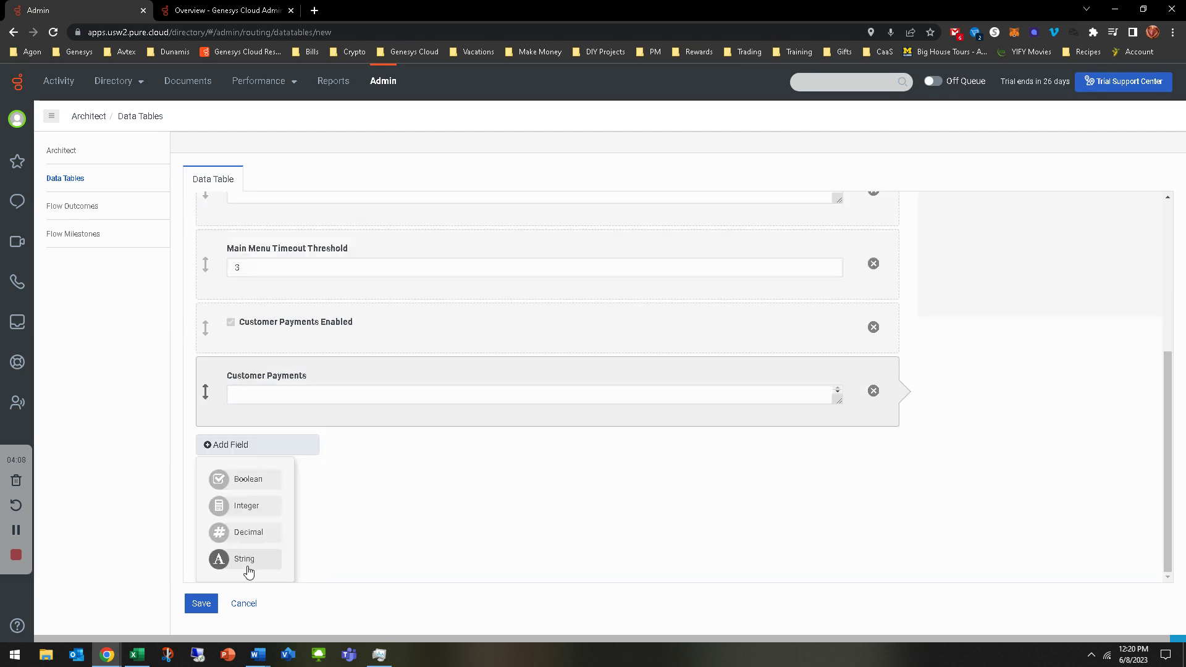
pyautogui.click(245, 560)
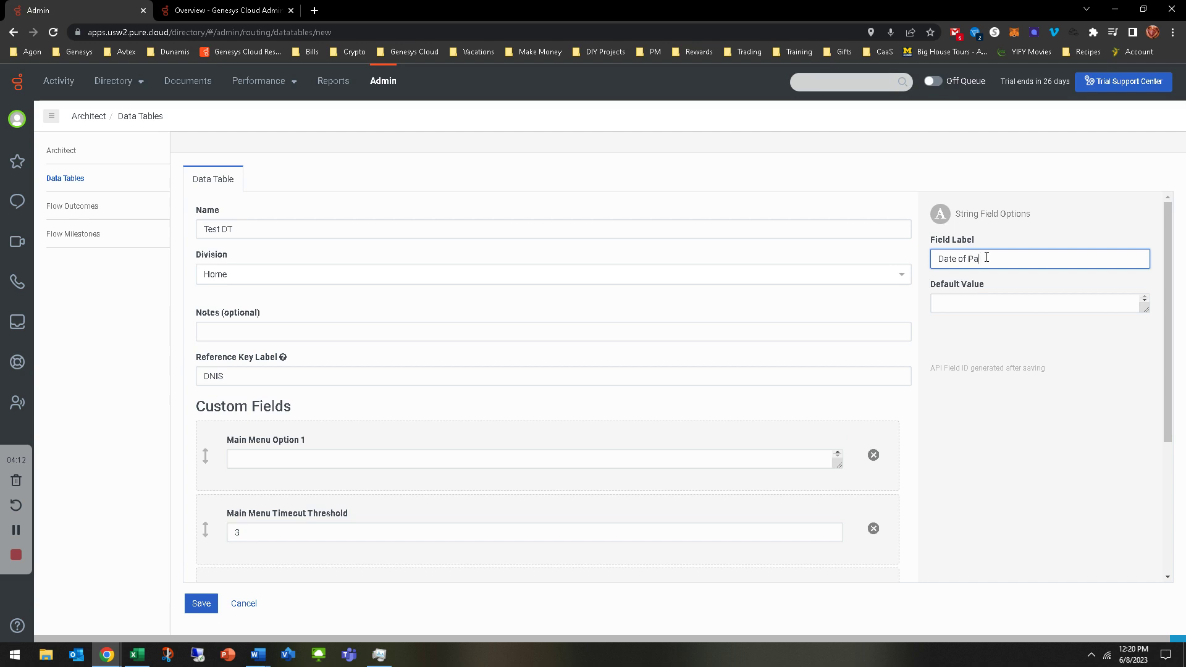
pyautogui.click(994, 497)
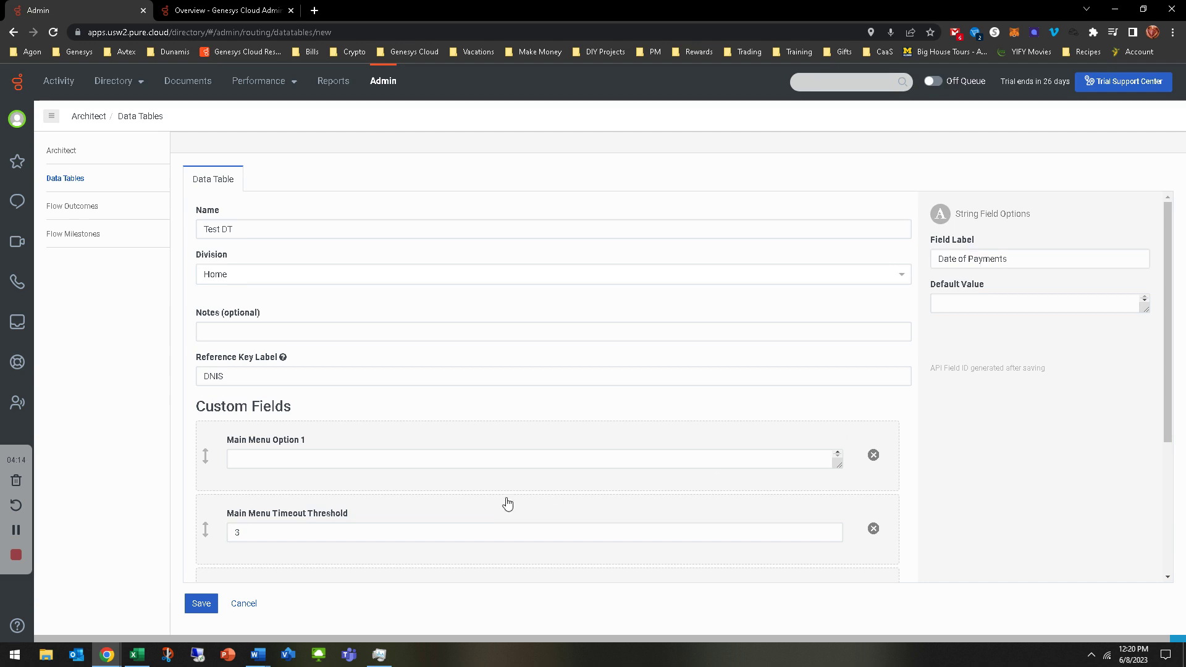
pyautogui.scroll(-3, 506, 501)
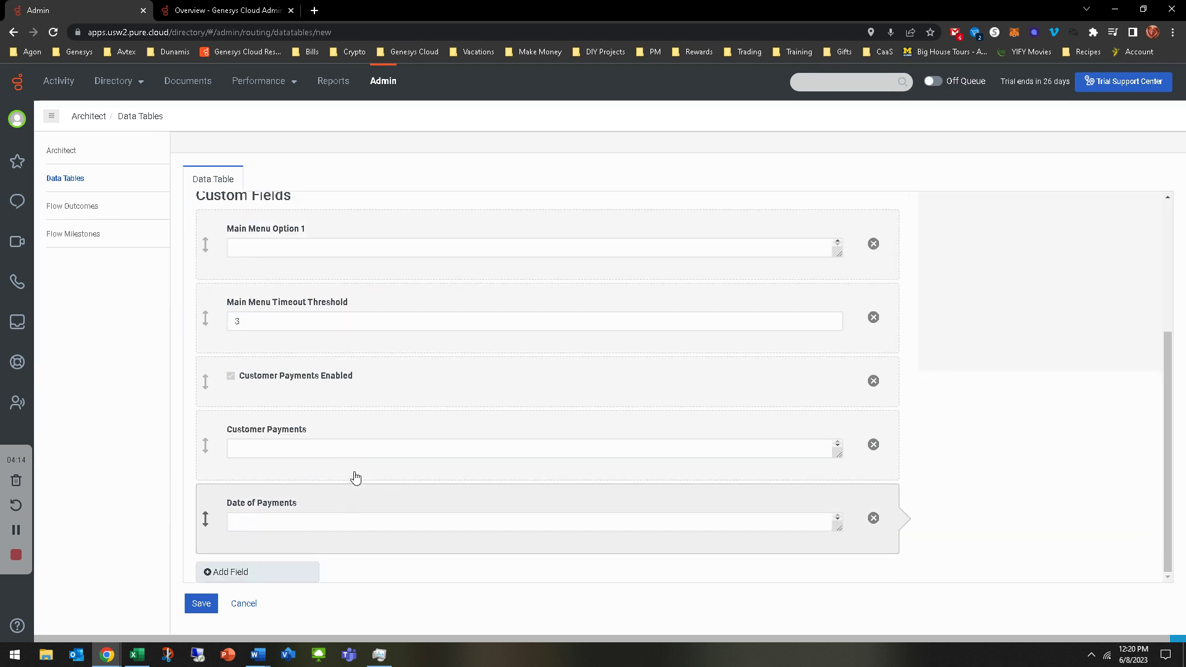
# Save the Test DT data table
pyautogui.click(268, 576)
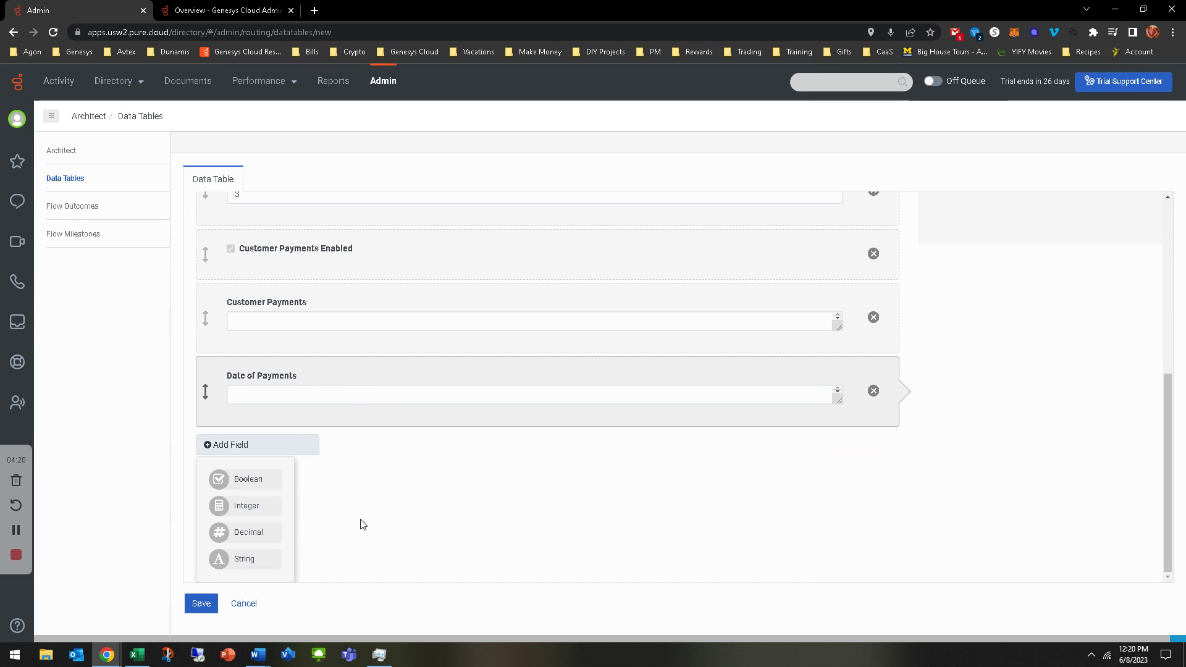
pyautogui.click(268, 616)
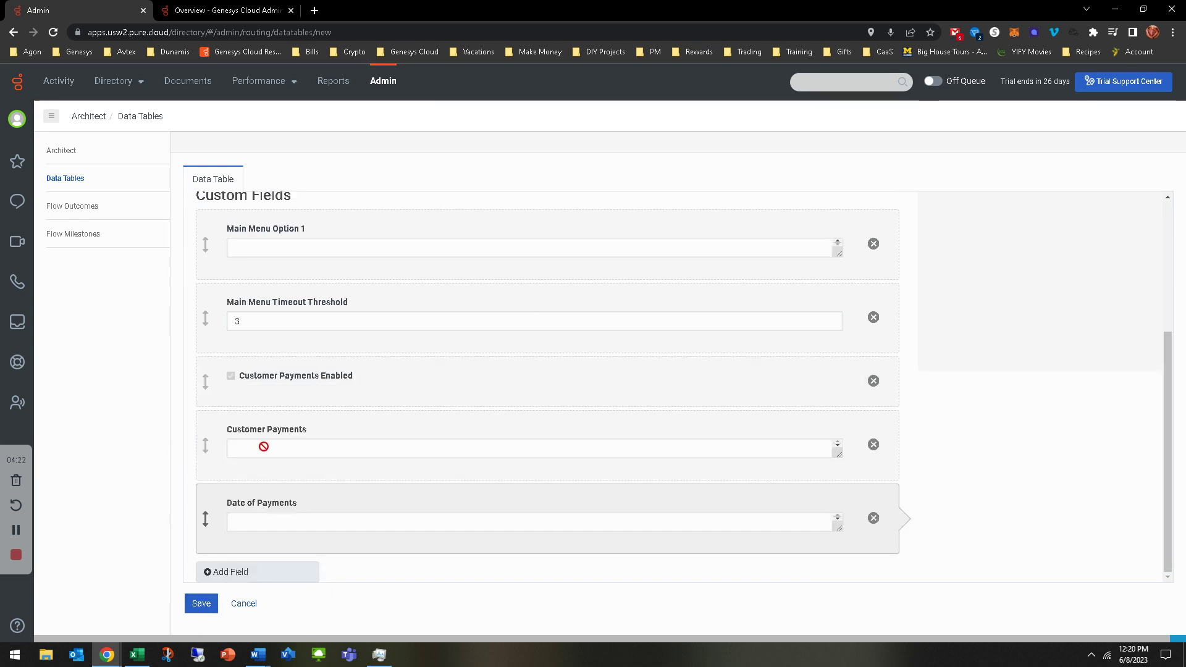
pyautogui.scroll(3, 321, 475)
pyautogui.scroll(-3, 469, 426)
pyautogui.click(200, 600)
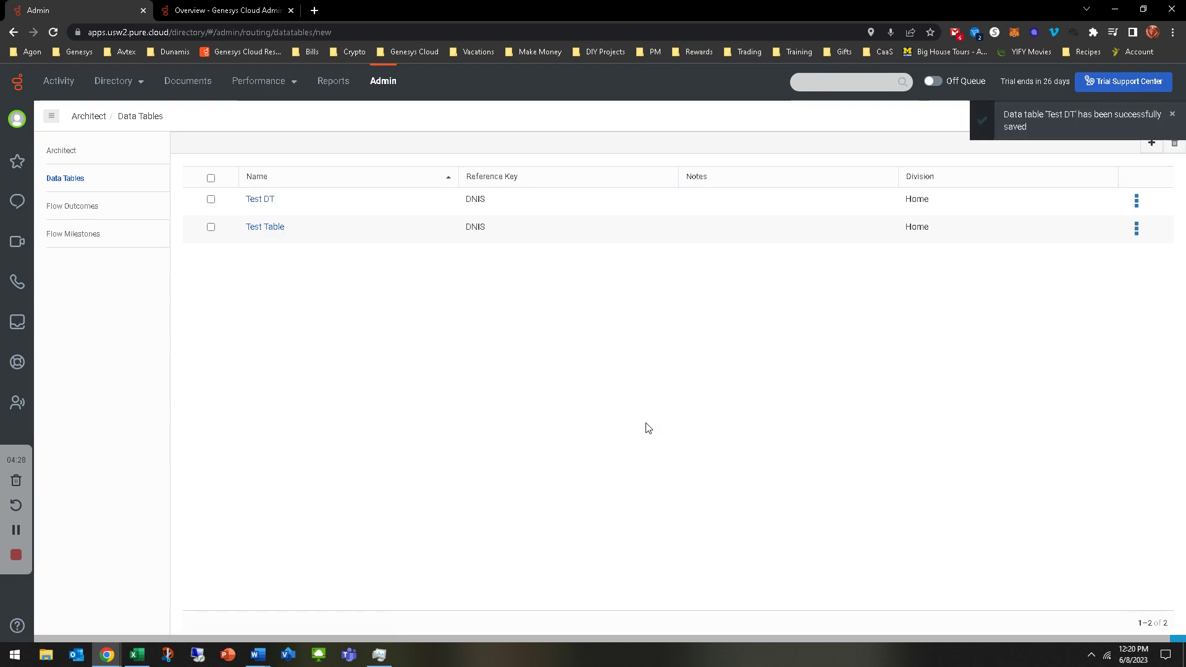
# Start a new row in Test DT and open Architect in a separate browser tab
pyautogui.click(260, 200)
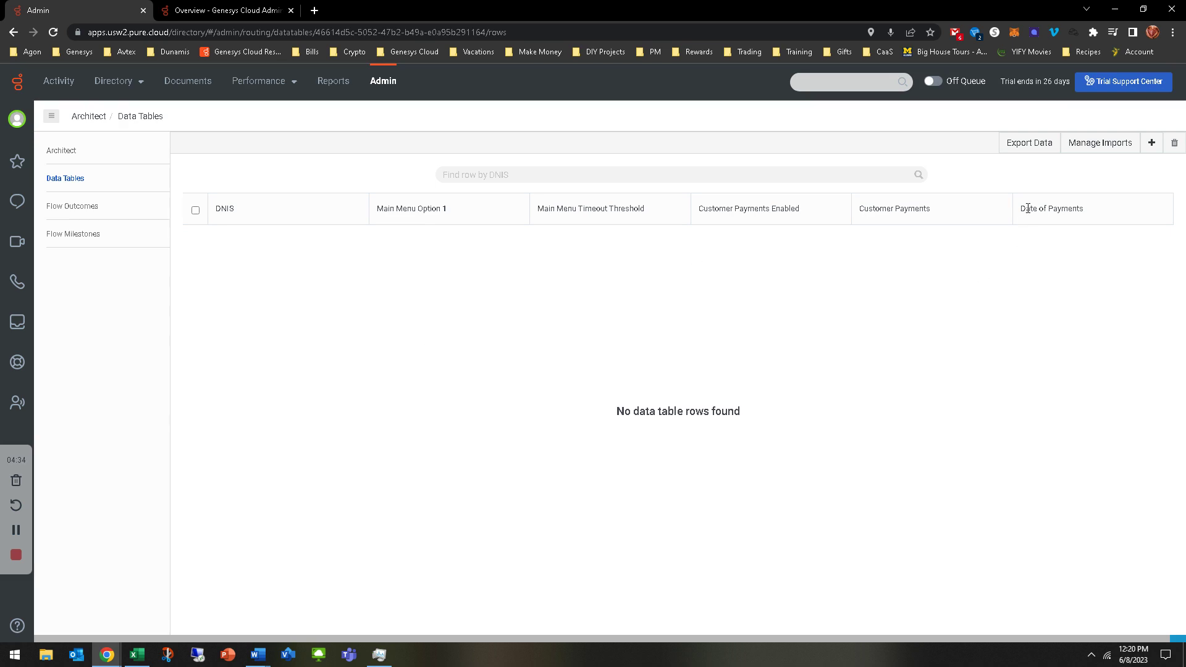
pyautogui.click(1148, 144)
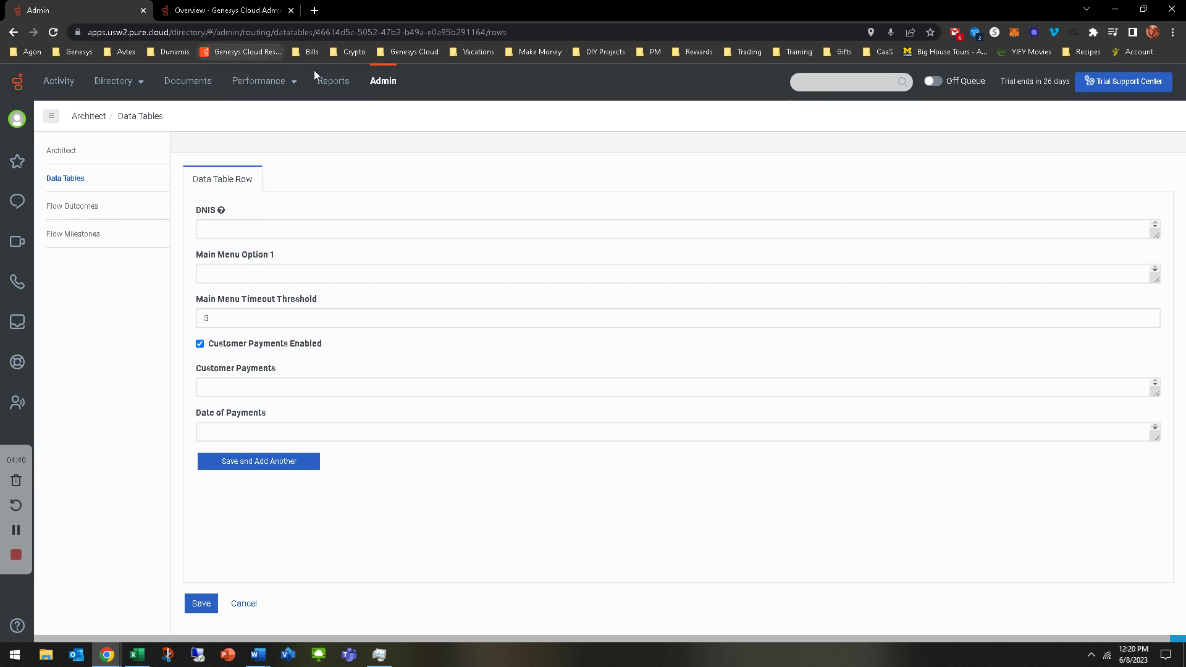
pyautogui.rightClick(377, 81)
pyautogui.click(418, 89)
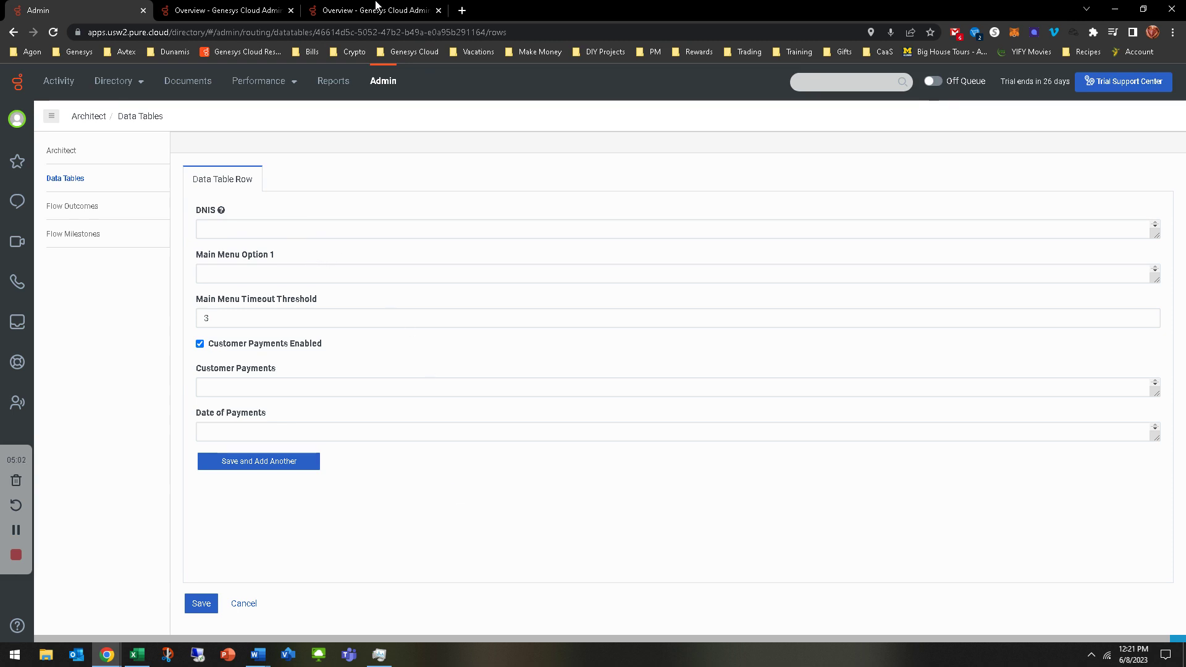
pyautogui.click(378, 9)
pyautogui.click(238, 7)
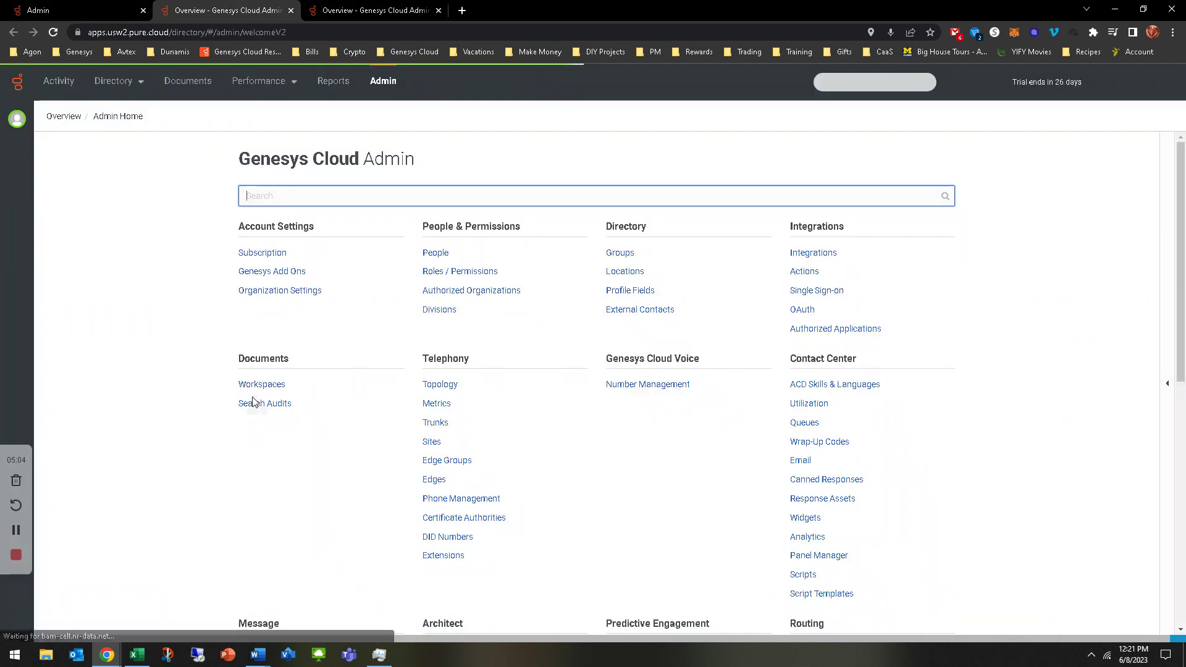
pyautogui.scroll(-2, 453, 552)
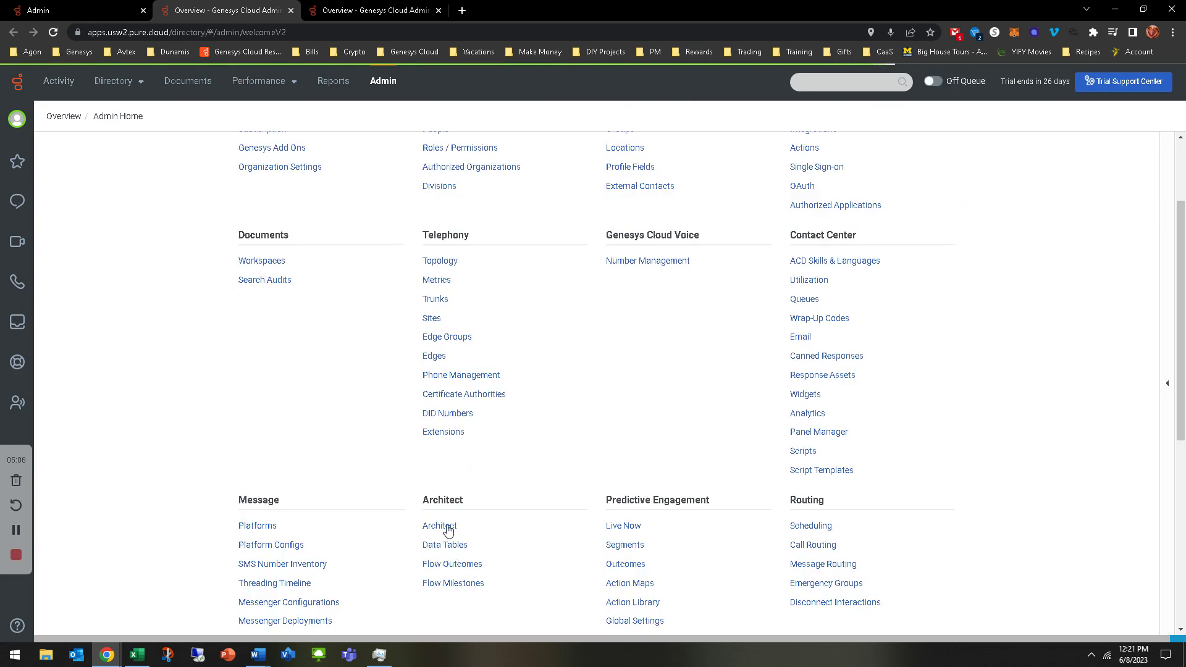
pyautogui.click(442, 527)
pyautogui.click(237, 8)
pyautogui.hotkey('ctrl', 'shift', 'Tab')
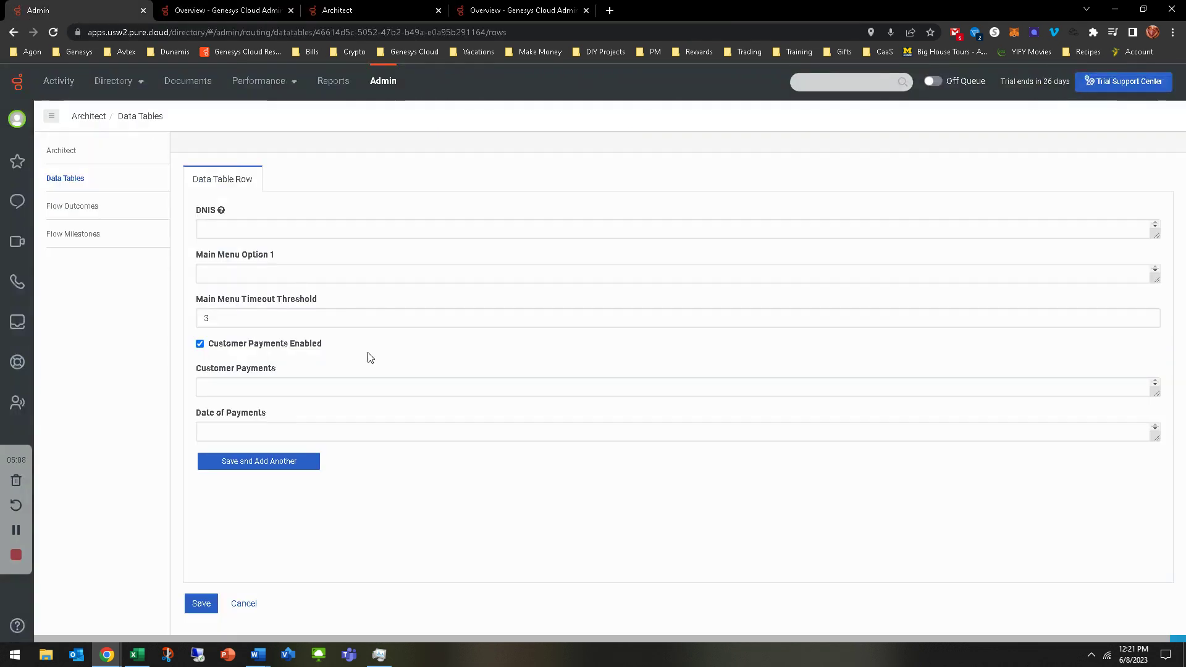
# Fill Main Menu Option 1 with the test queue and Customer Payments with $100.00|$150.50|$265.32
pyautogui.click(241, 275)
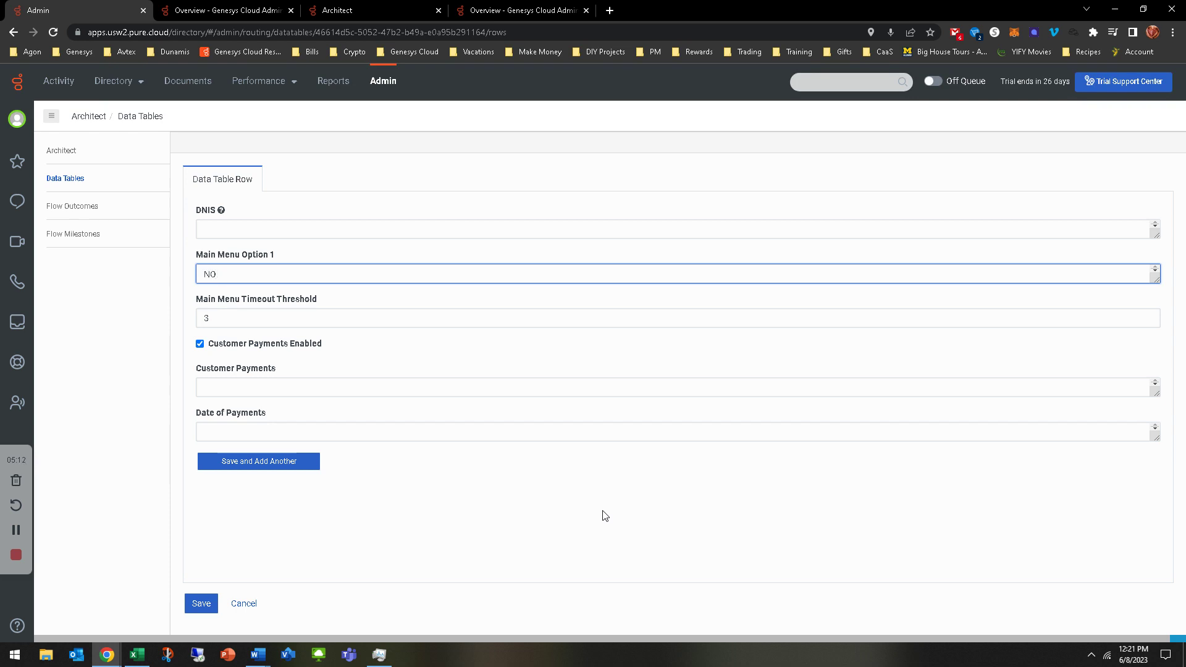
pyautogui.press('BackSpace')
pyautogui.write('olan Test Queue')
pyautogui.click(293, 393)
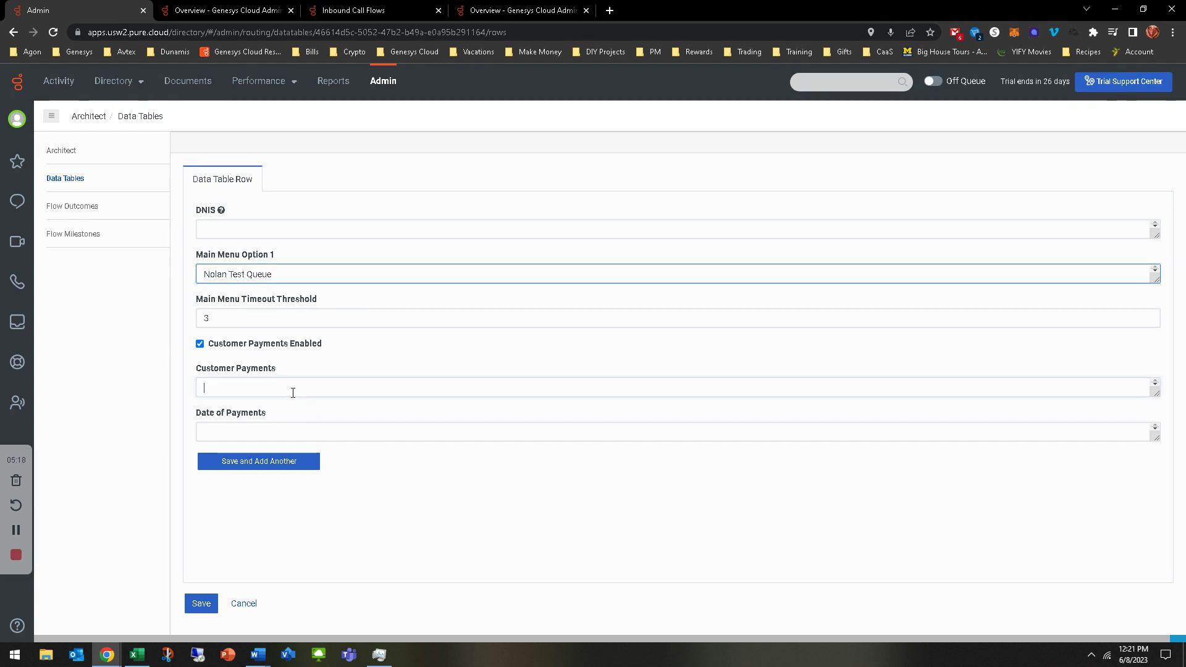
pyautogui.hotkey('alt', 'Tab')
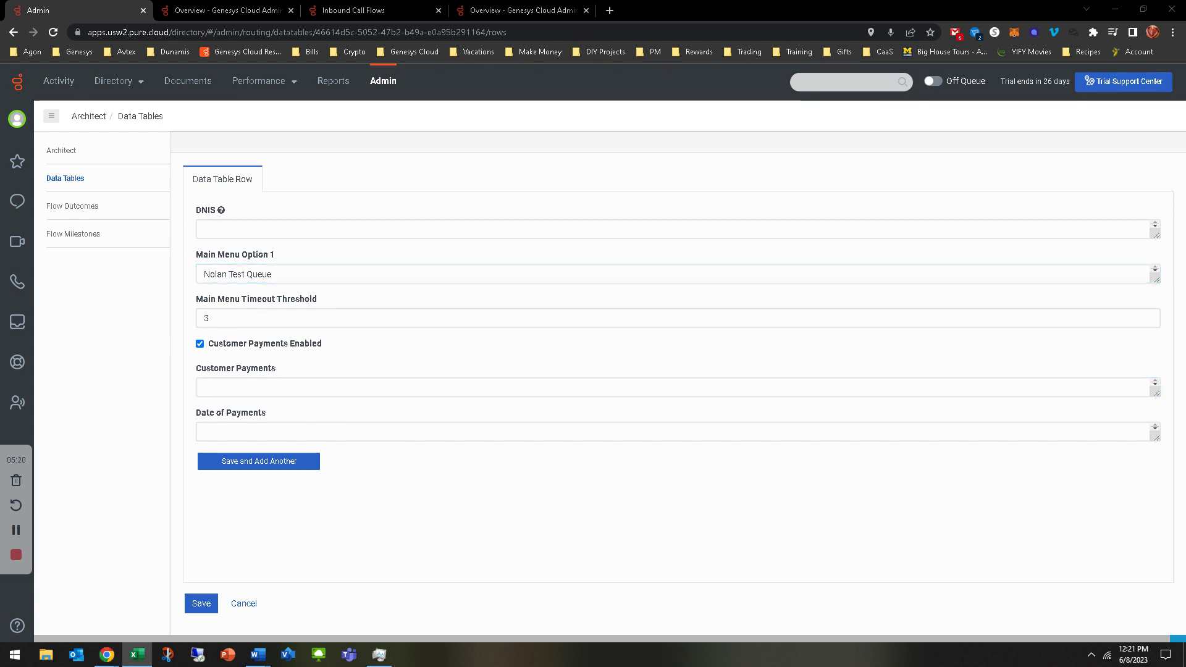
pyautogui.click(366, 395)
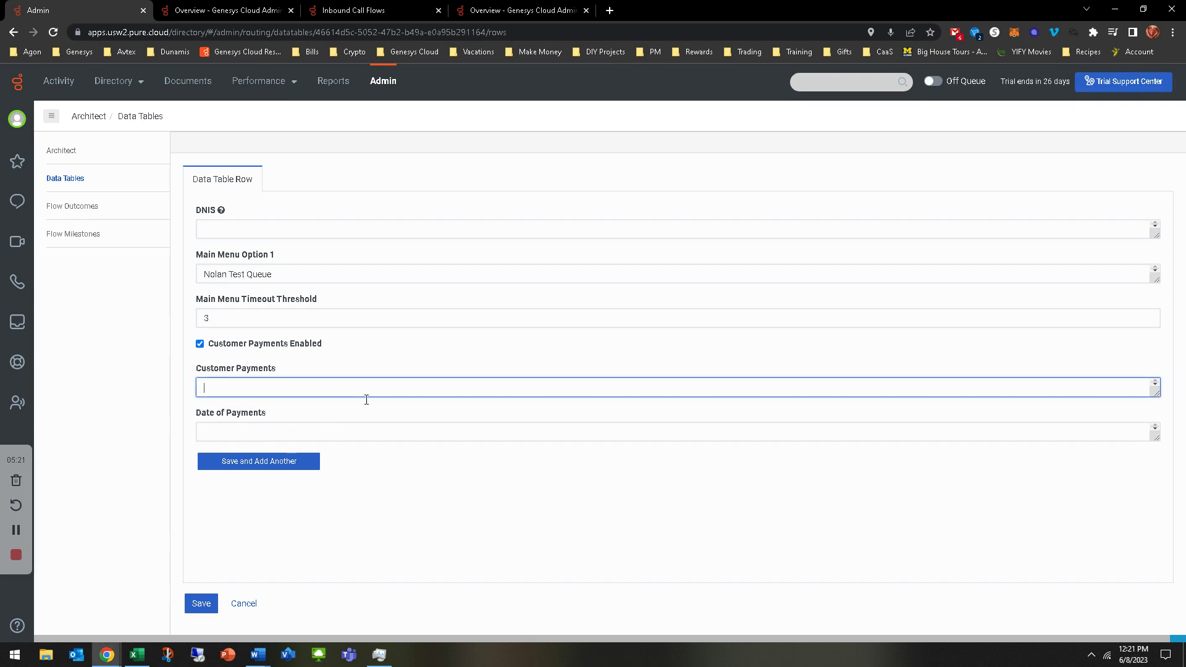
pyautogui.hotkey('ctrl', 'v')
pyautogui.hotkey('ctrl', 'a')
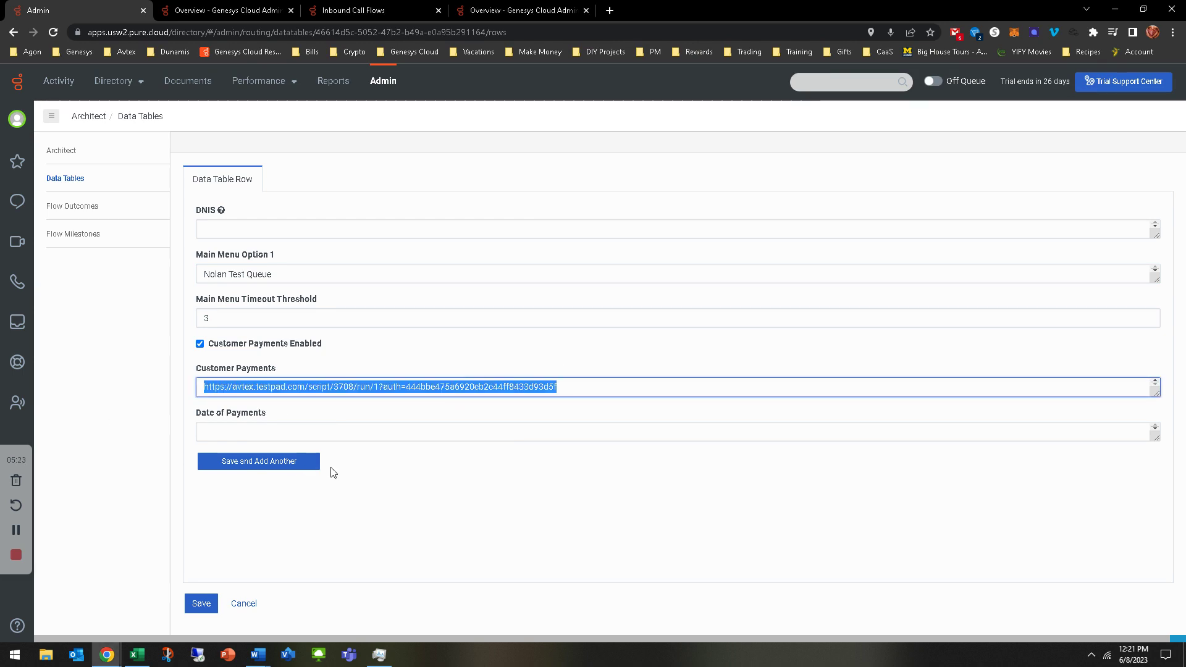
pyautogui.press('BackSpace')
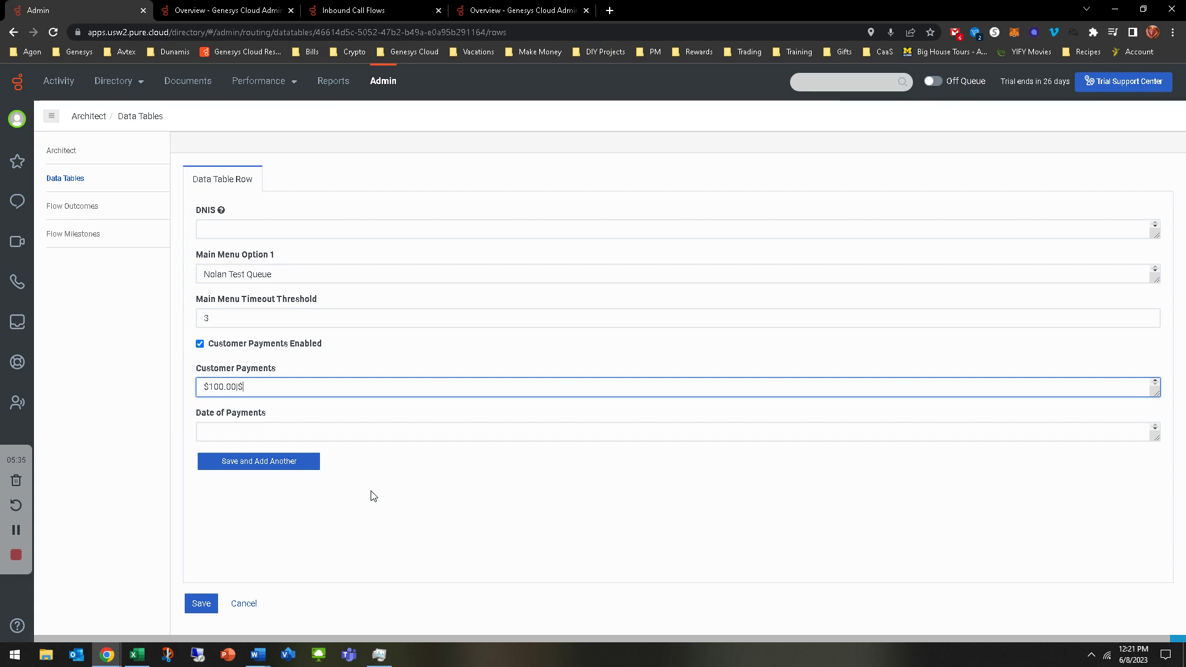
pyautogui.write('150.')
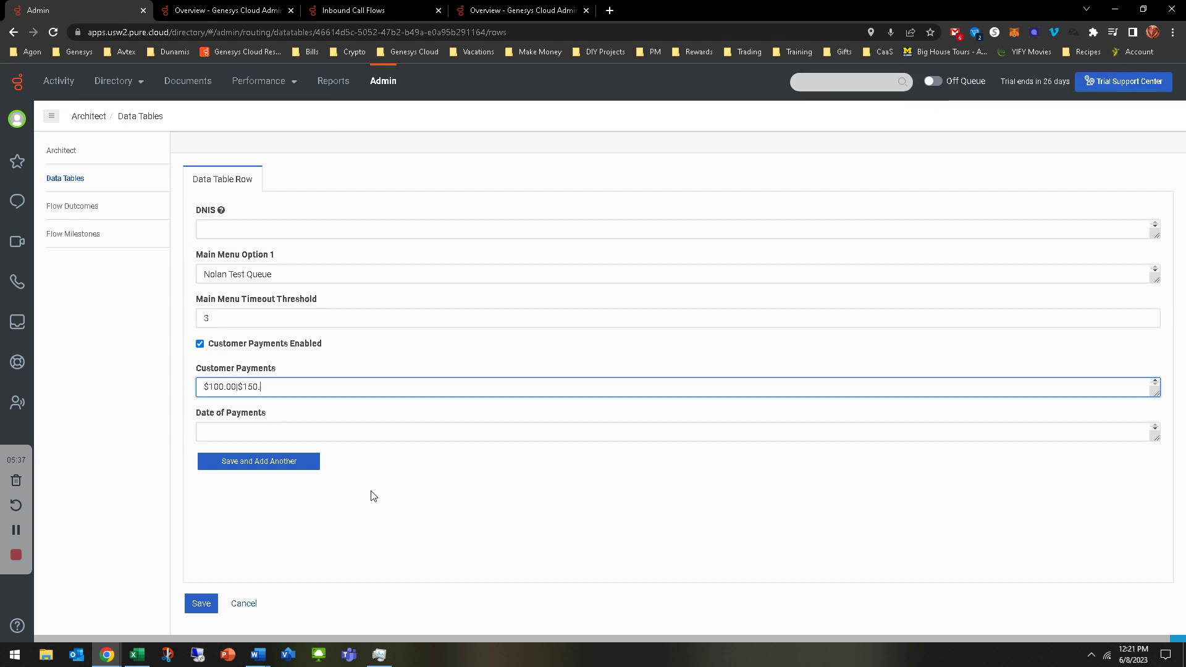
pyautogui.write('50|$')
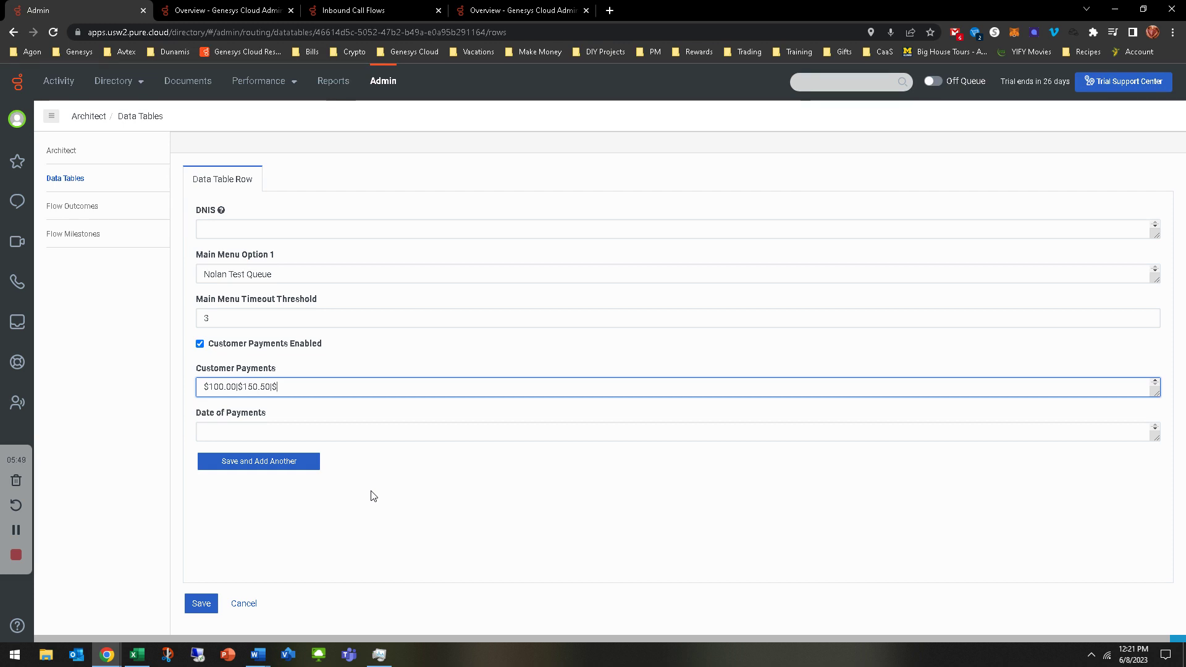
pyautogui.write('5.32')
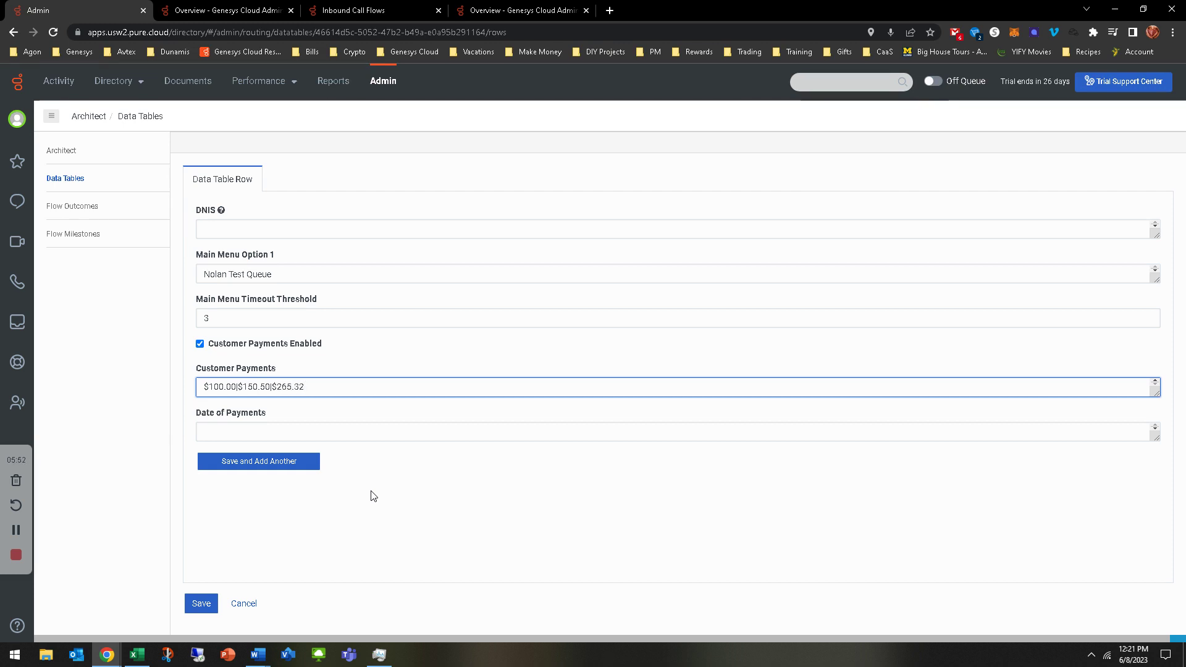
pyautogui.press('Tab')
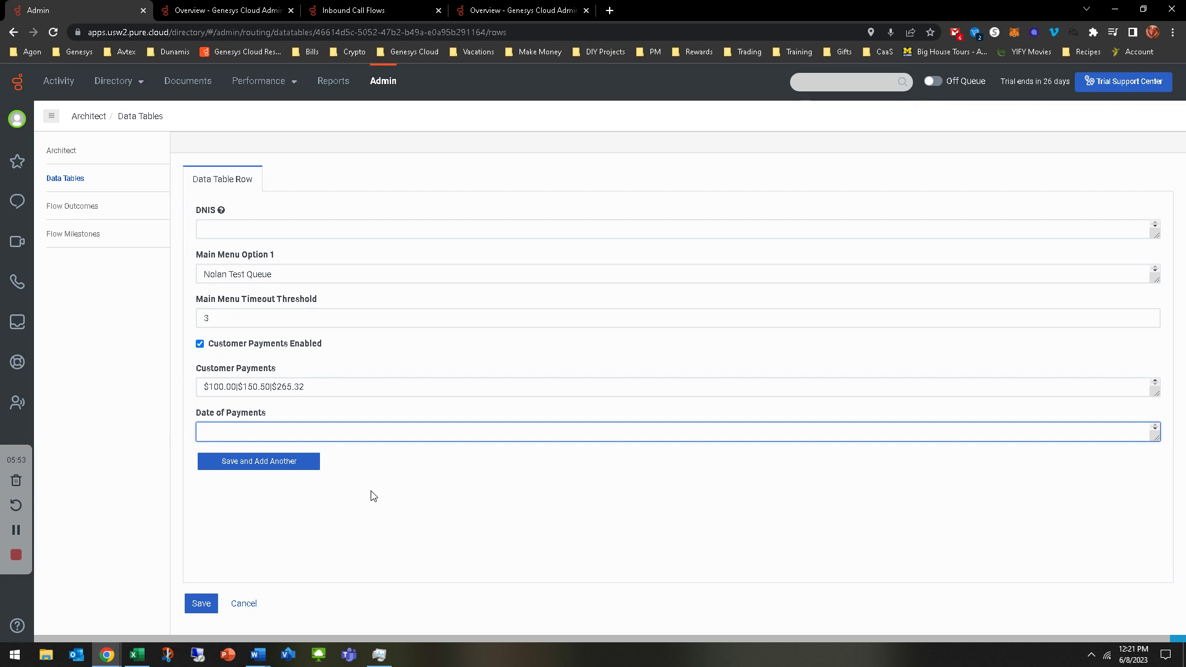
# Enter 4/1/1981|5/9/2021|11/12/2022 as the row's Date of Payments
pyautogui.write('4/1')
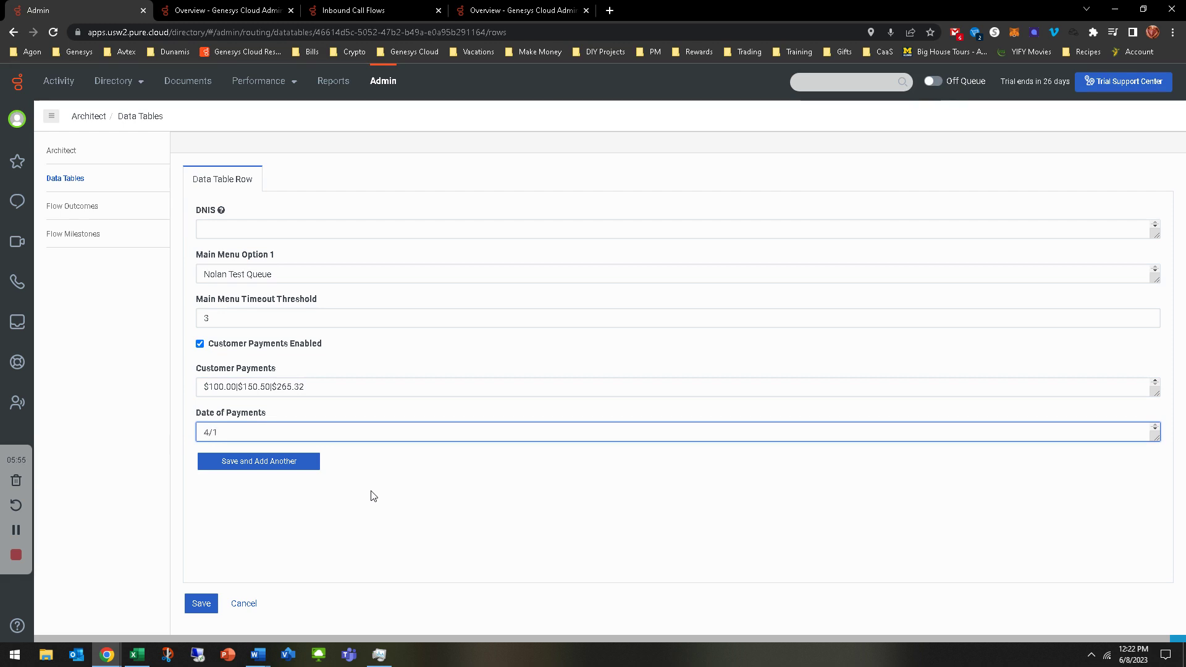
pyautogui.write('/1981')
pyautogui.write('|5/9/202')
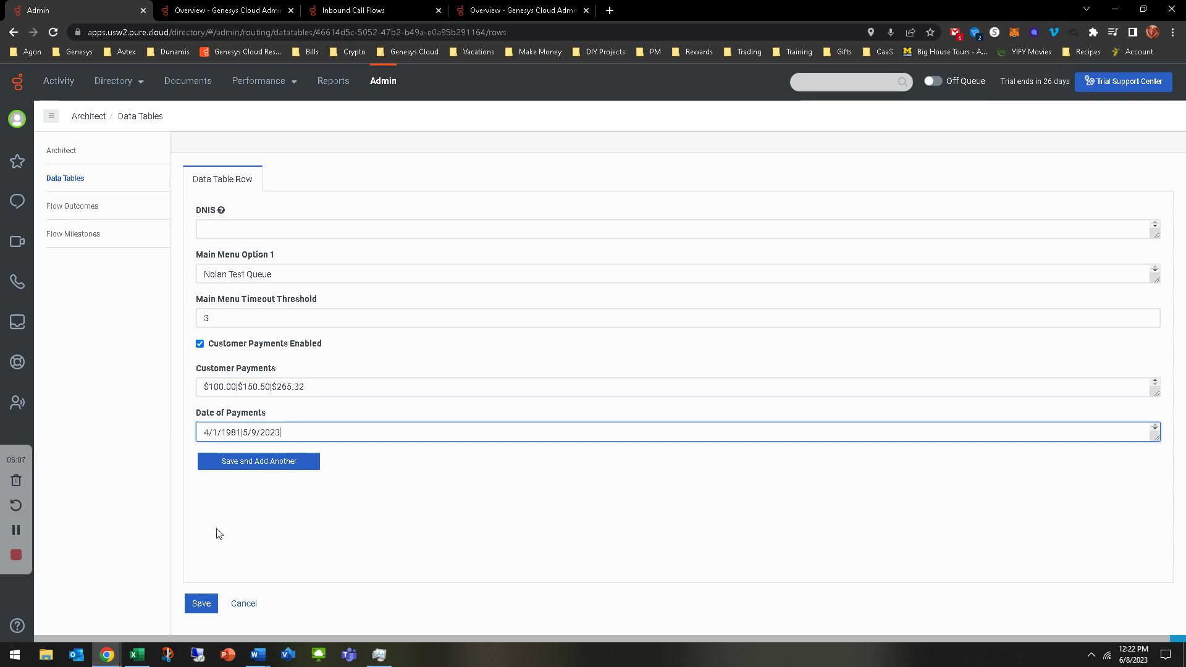
pyautogui.write('1|')
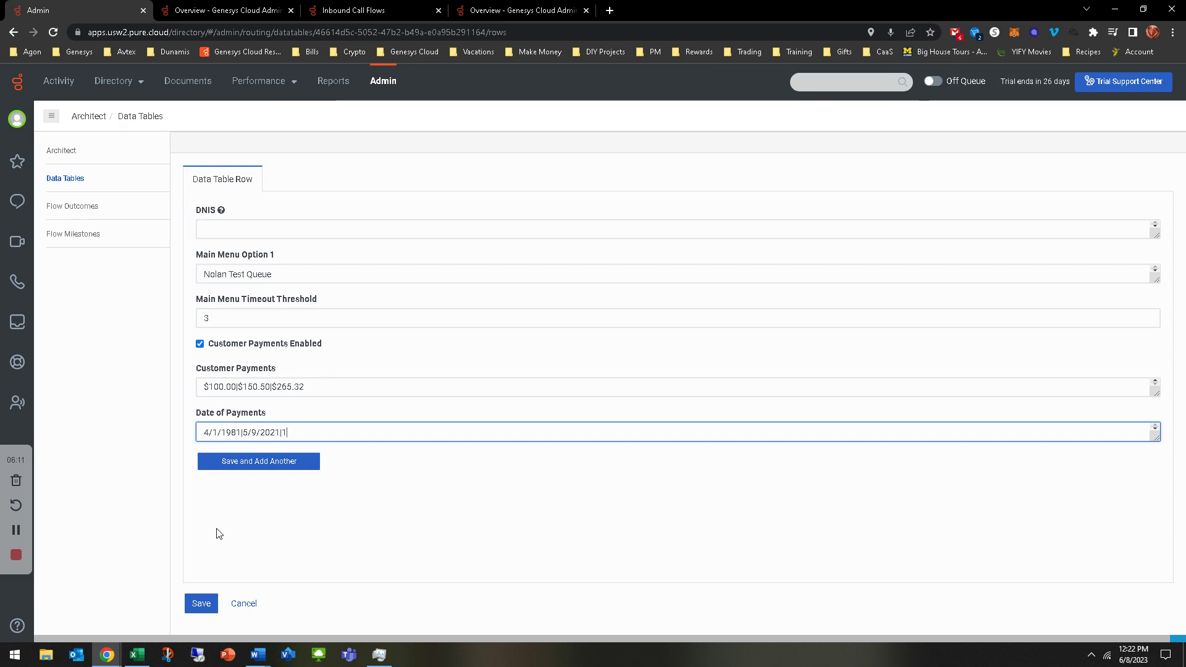
pyautogui.write('11/12/2022')
pyautogui.click(491, 529)
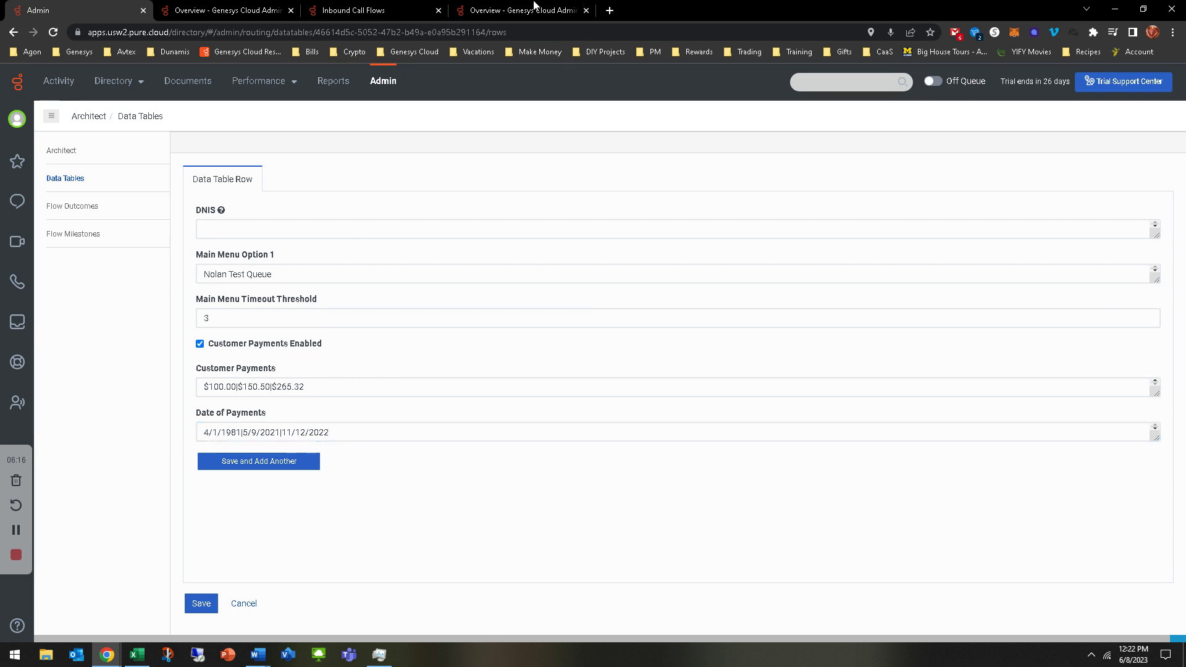
pyautogui.click(535, 7)
pyautogui.click(393, 8)
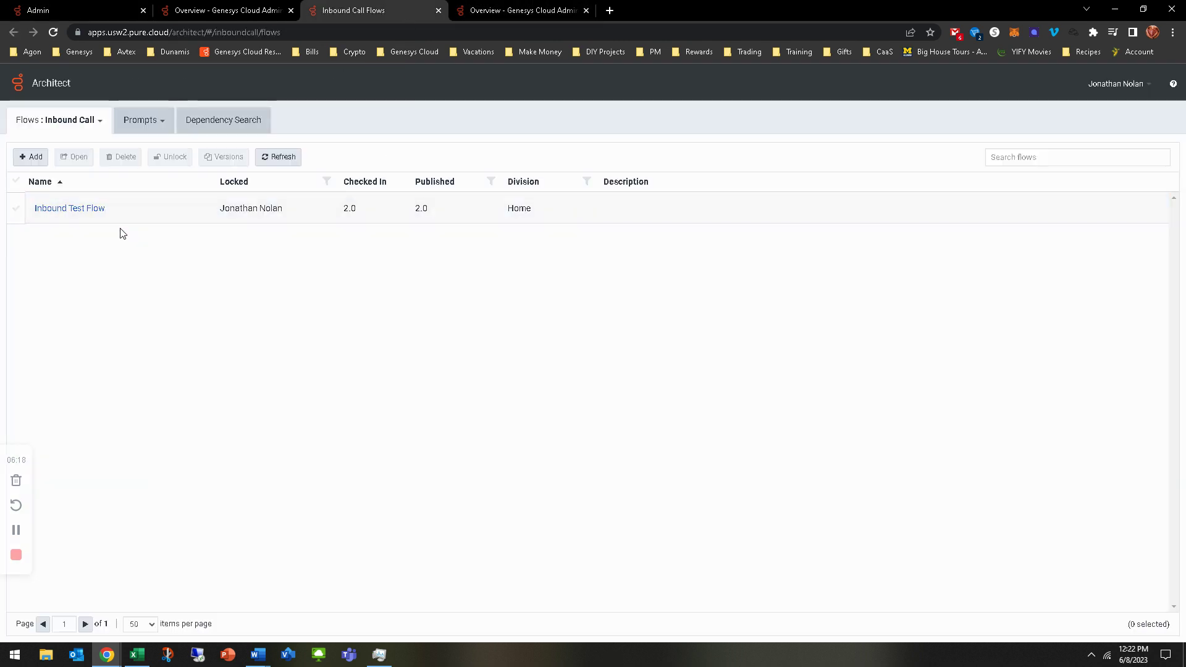
pyautogui.click(81, 210)
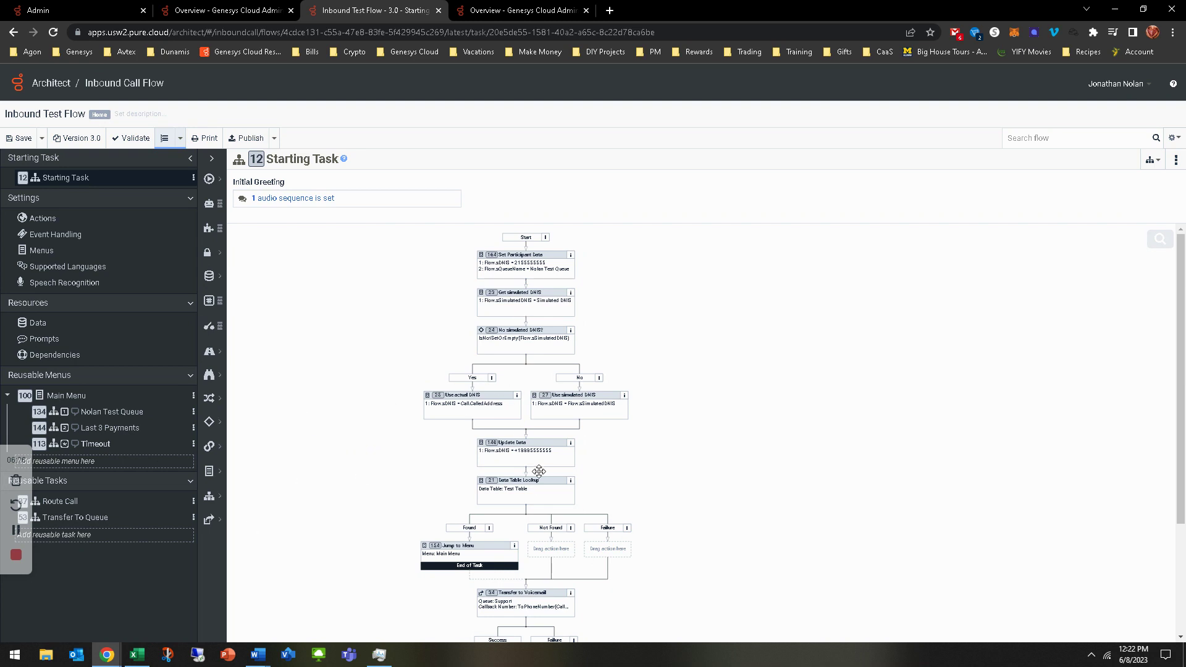
pyautogui.scroll(-1, 469, 531)
pyautogui.click(530, 384)
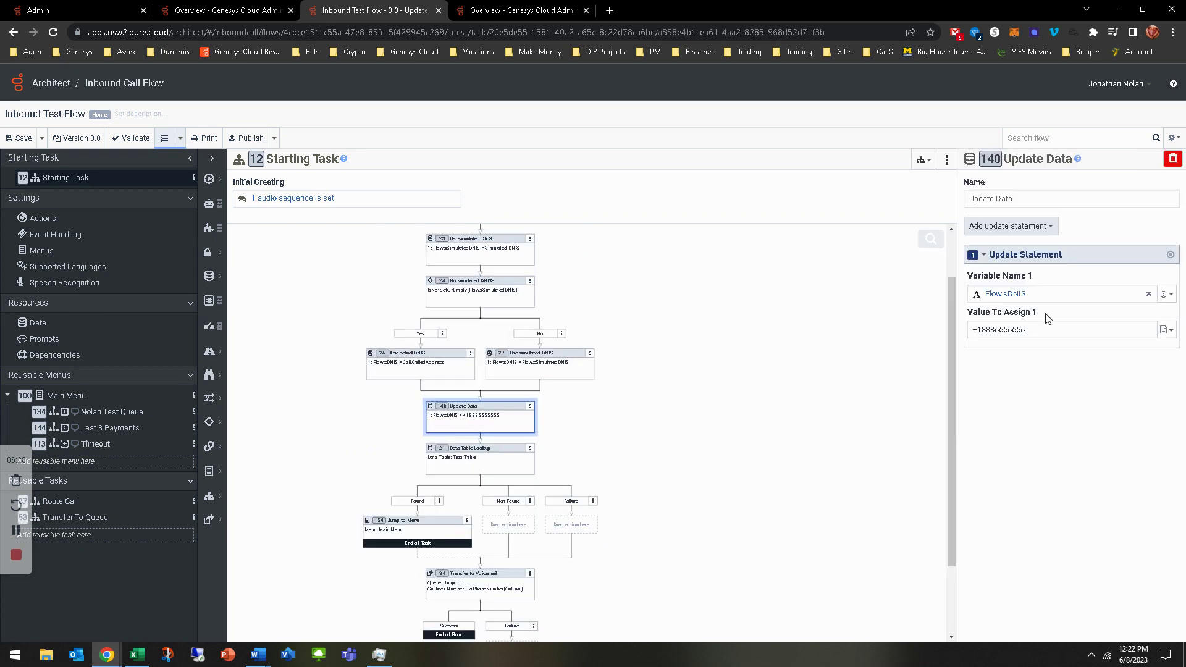
pyautogui.moveTo(1047, 329); pyautogui.dragTo(964, 338)
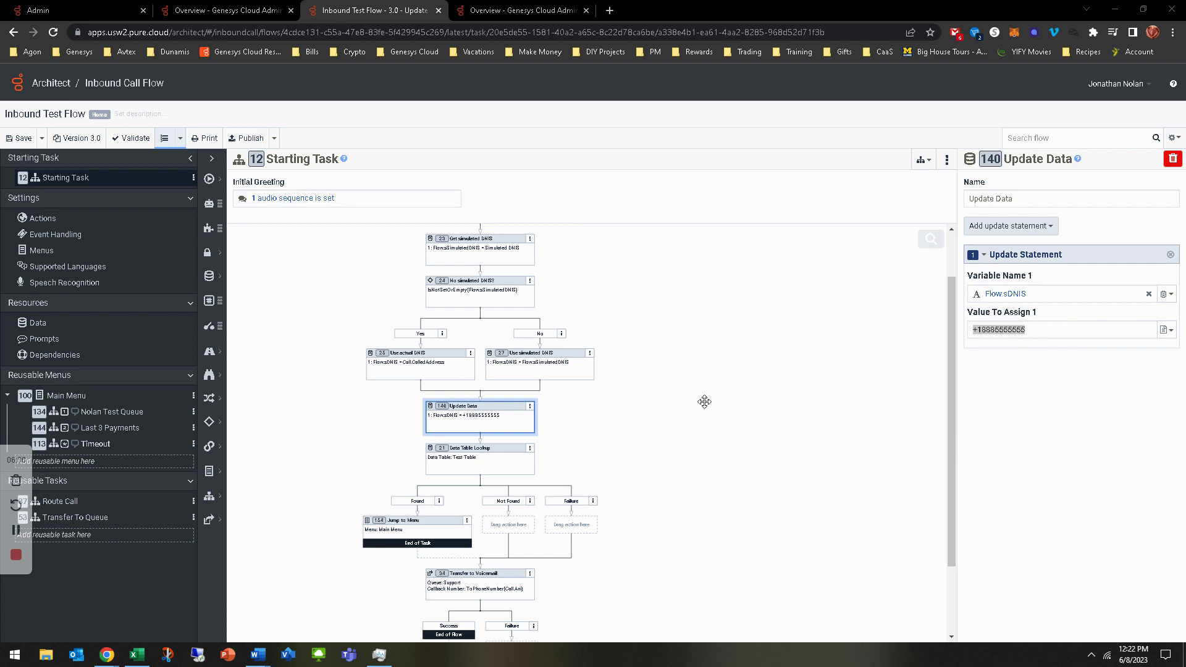
pyautogui.tripleClick(1000, 329)
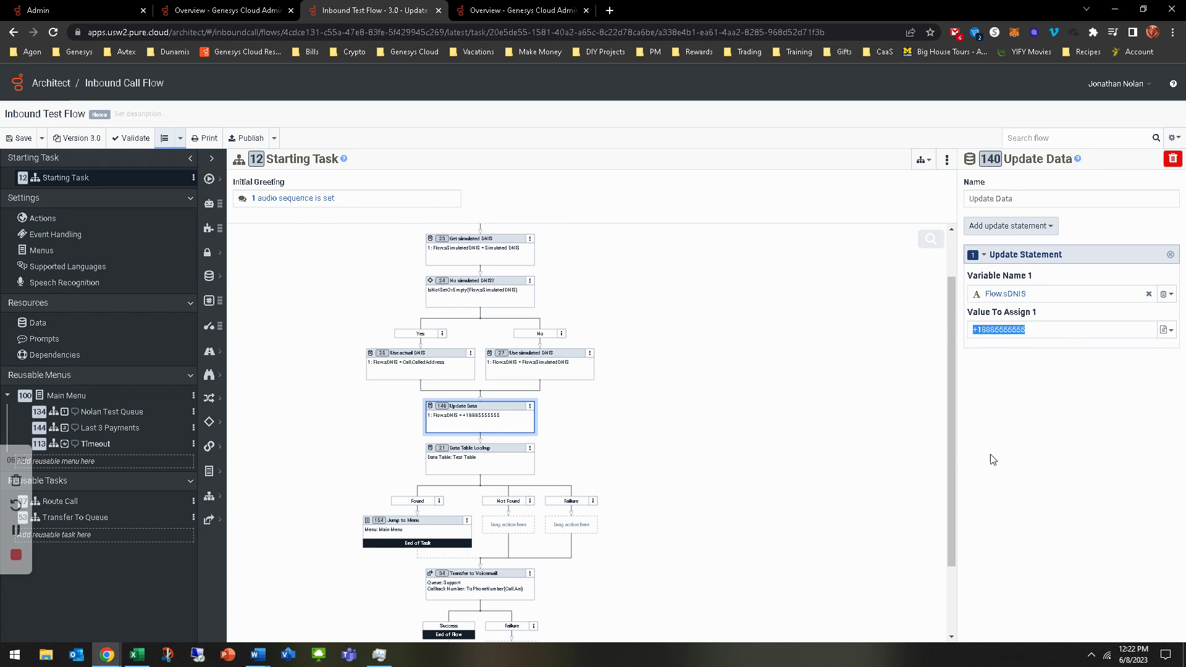
pyautogui.click(224, 9)
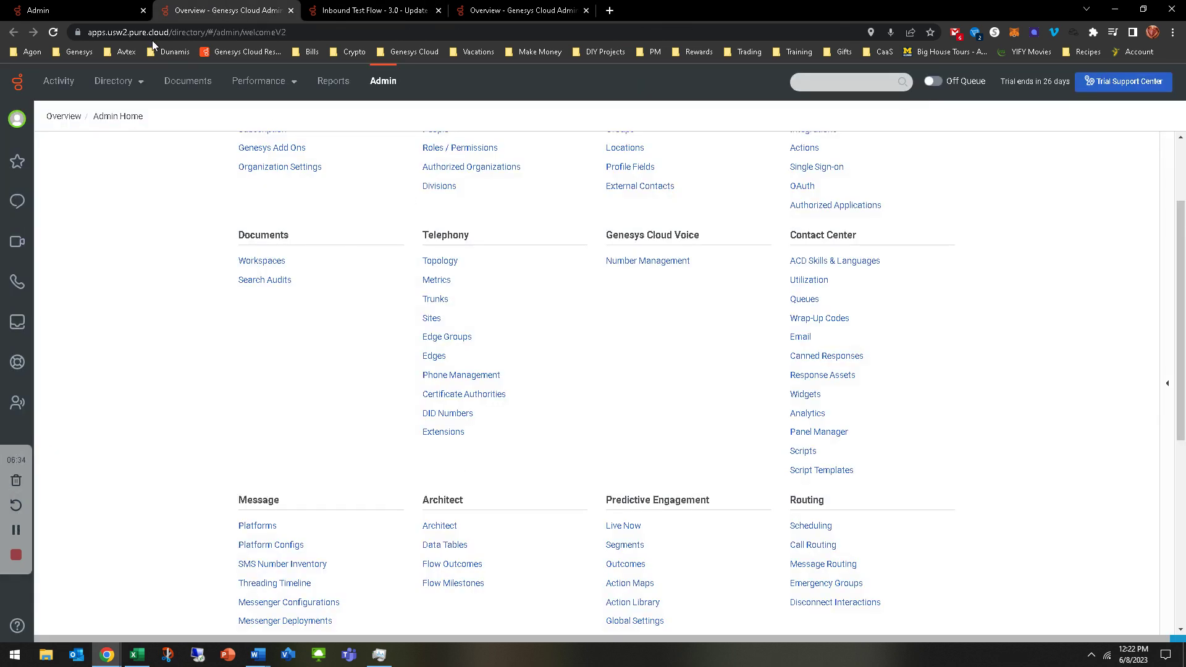
pyautogui.click(85, 9)
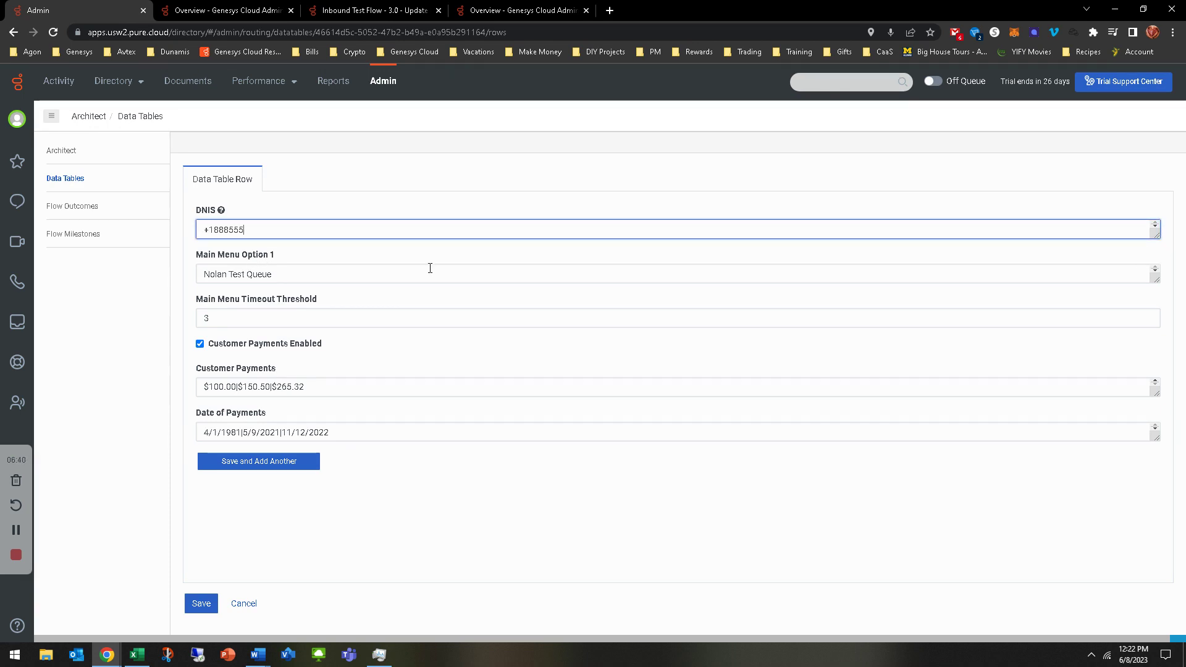
pyautogui.write('5555')
pyautogui.click(421, 509)
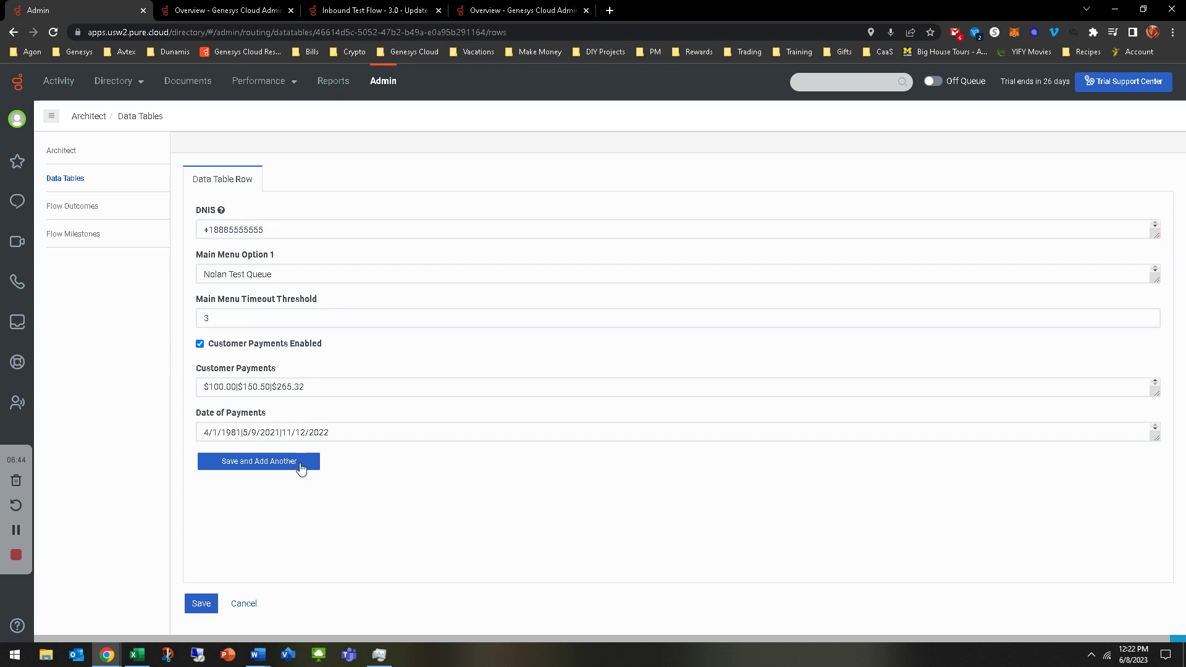
pyautogui.click(202, 603)
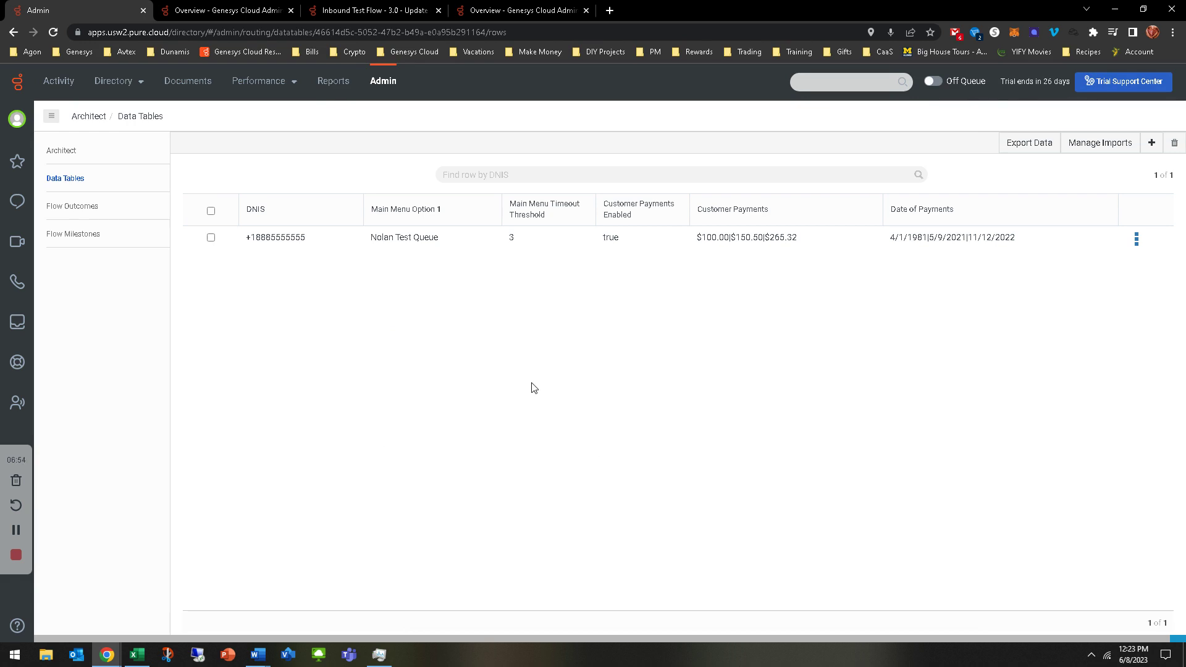
# Move the Inbound Test Flow tab into second place and return to it after checking the data table rows
pyautogui.click(284, 7)
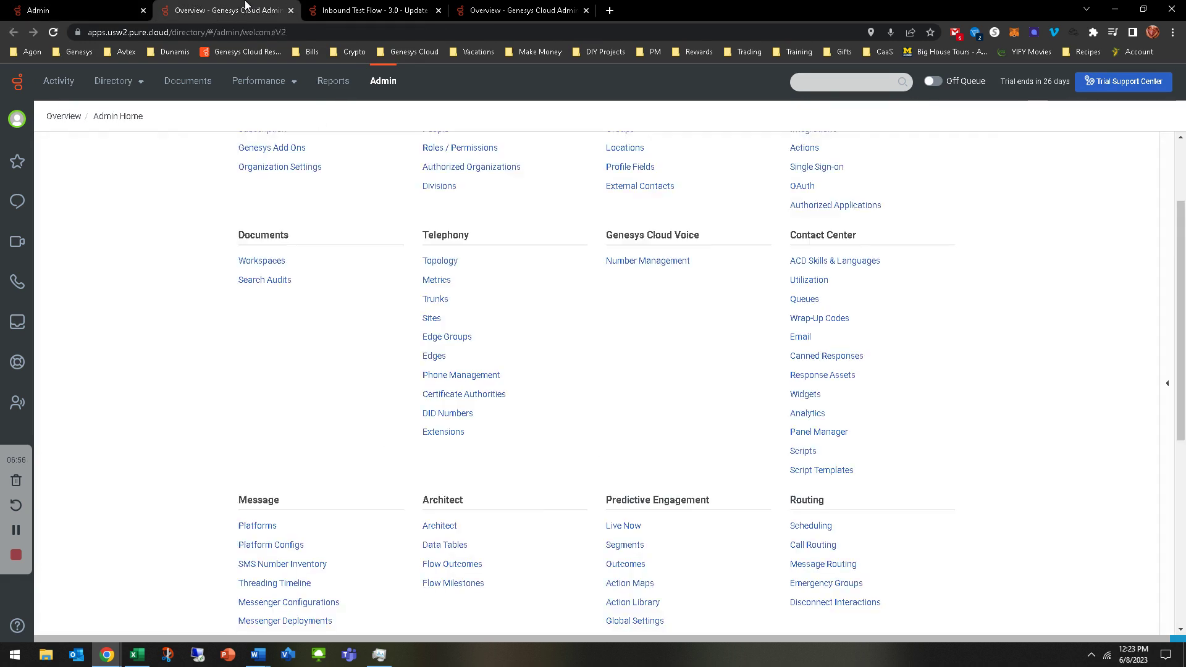
pyautogui.click(387, 8)
pyautogui.moveTo(371, 9); pyautogui.dragTo(227, 9)
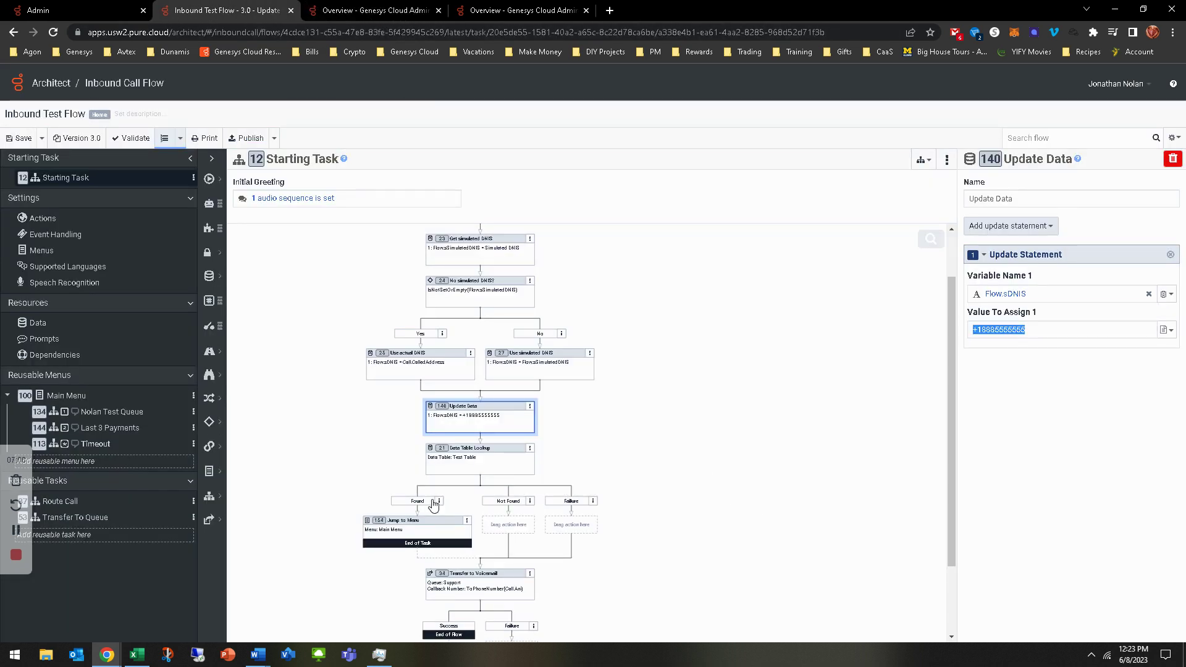
pyautogui.click(93, 9)
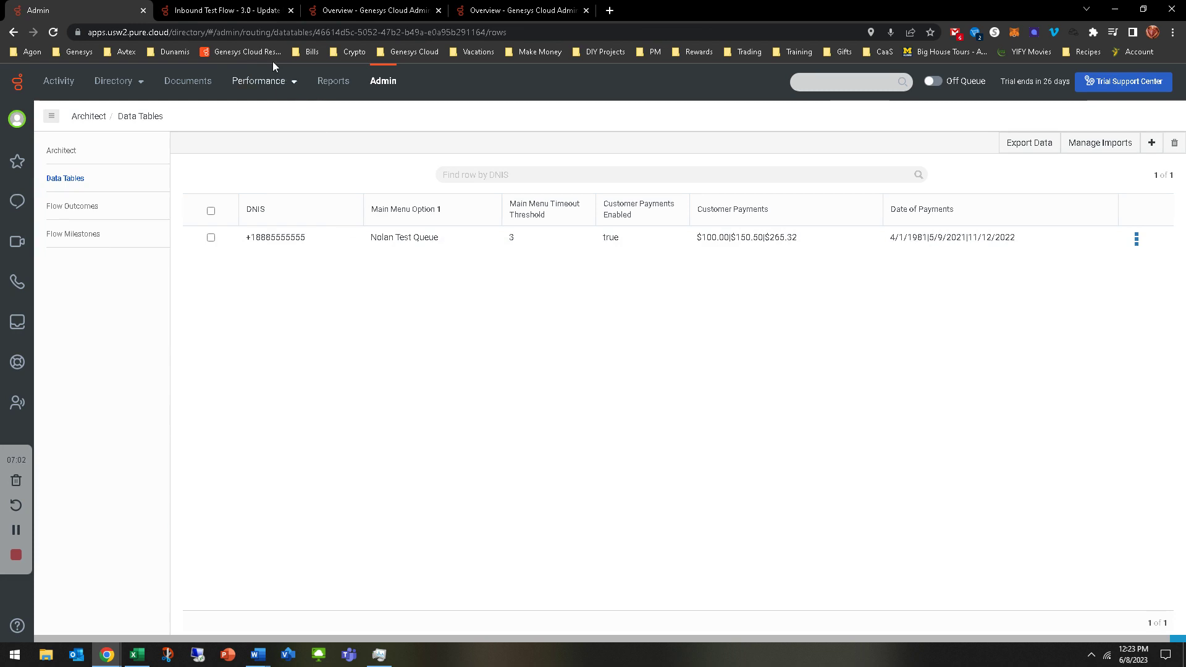
pyautogui.click(253, 7)
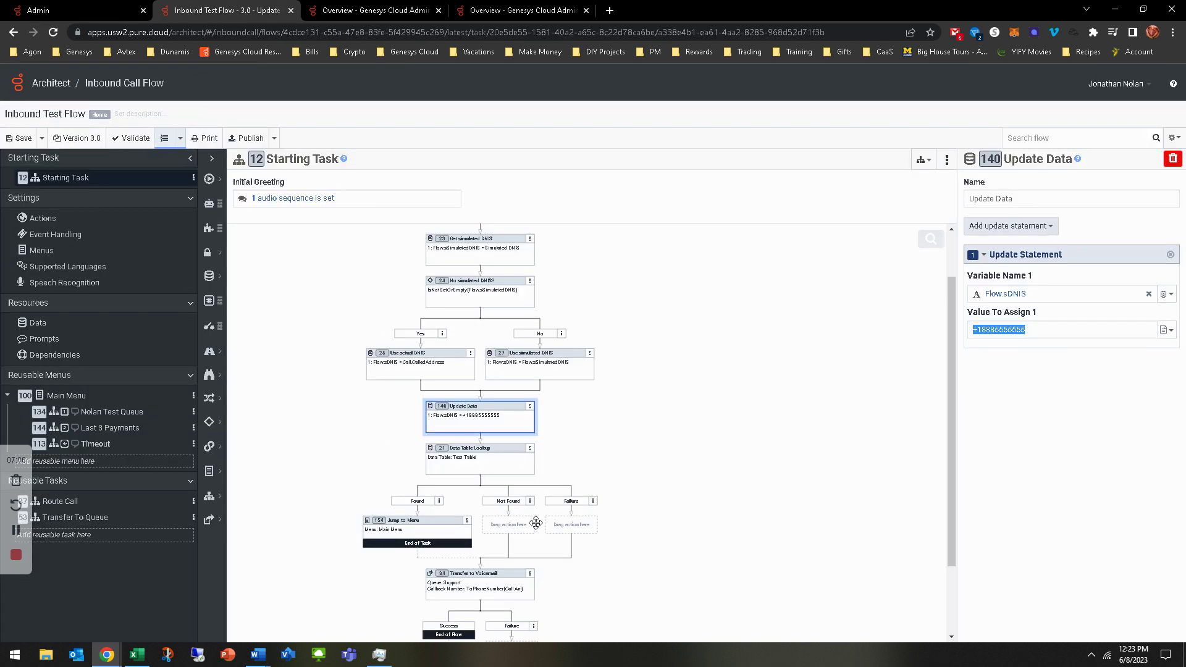
# From the Toolbox's Data category, add a Data Table Lookup below the Update Data node
pyautogui.moveTo(209, 470)
pyautogui.click(665, 431)
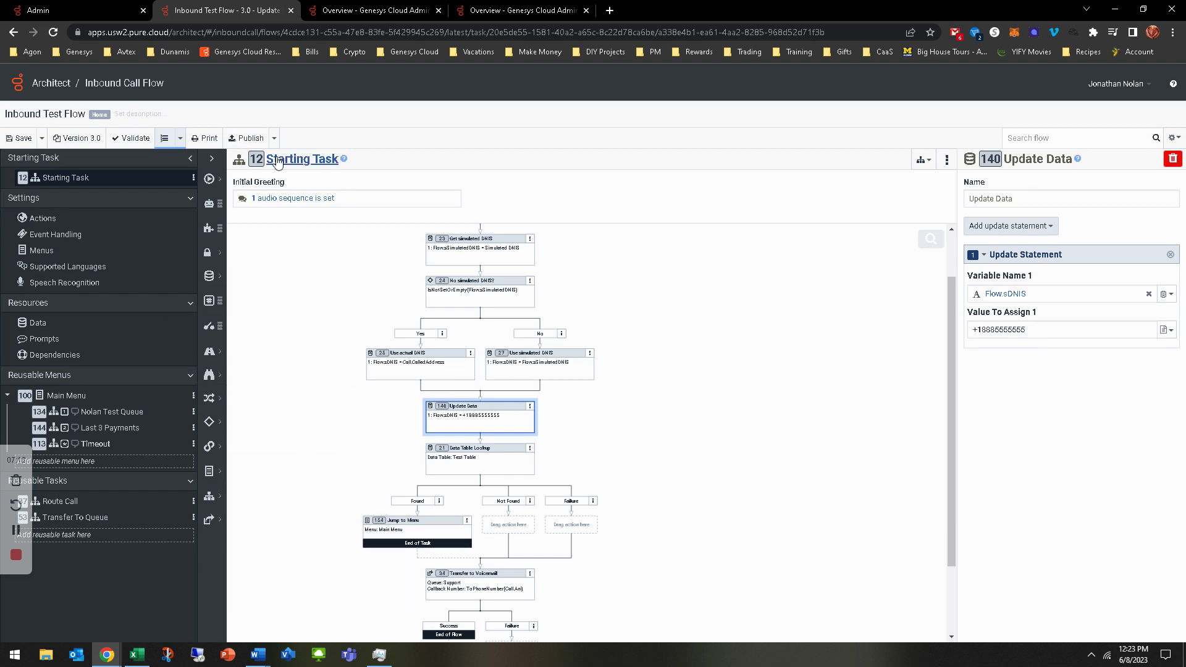
pyautogui.click(210, 162)
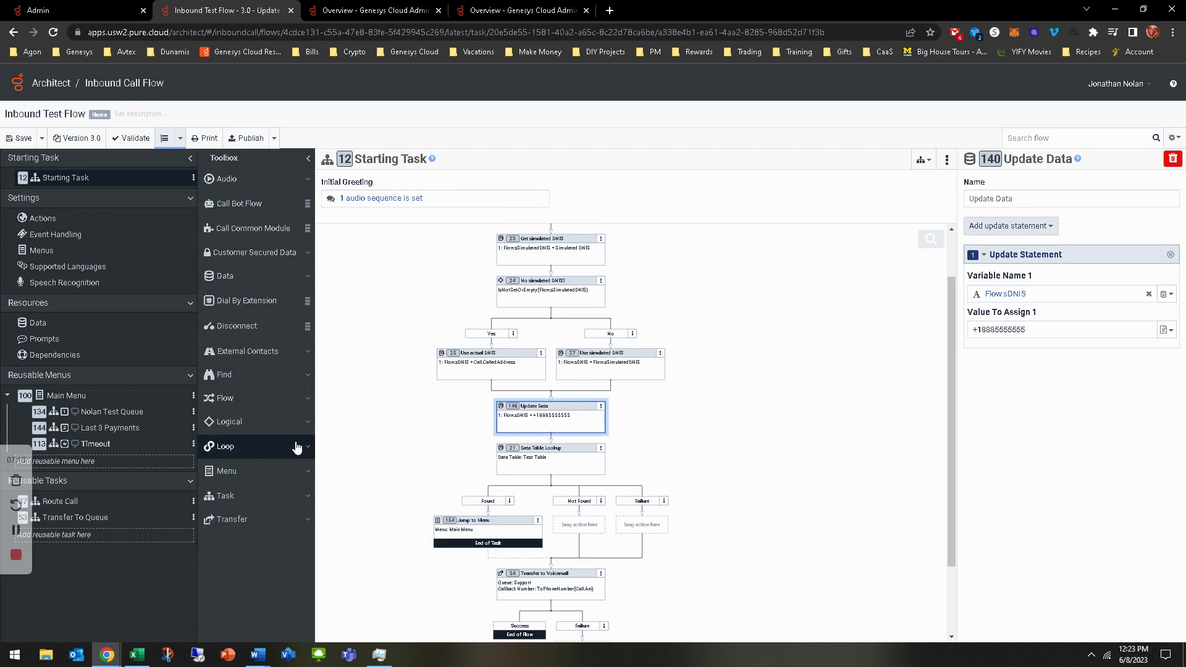
pyautogui.click(247, 285)
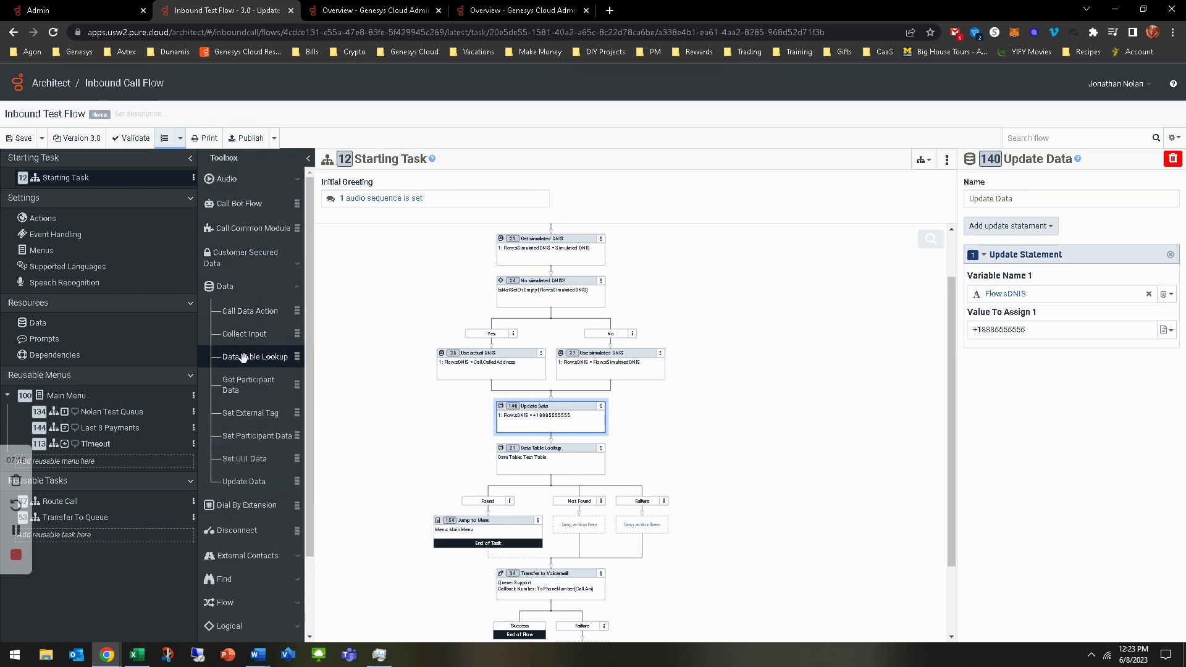
pyautogui.moveTo(247, 356); pyautogui.dragTo(551, 440)
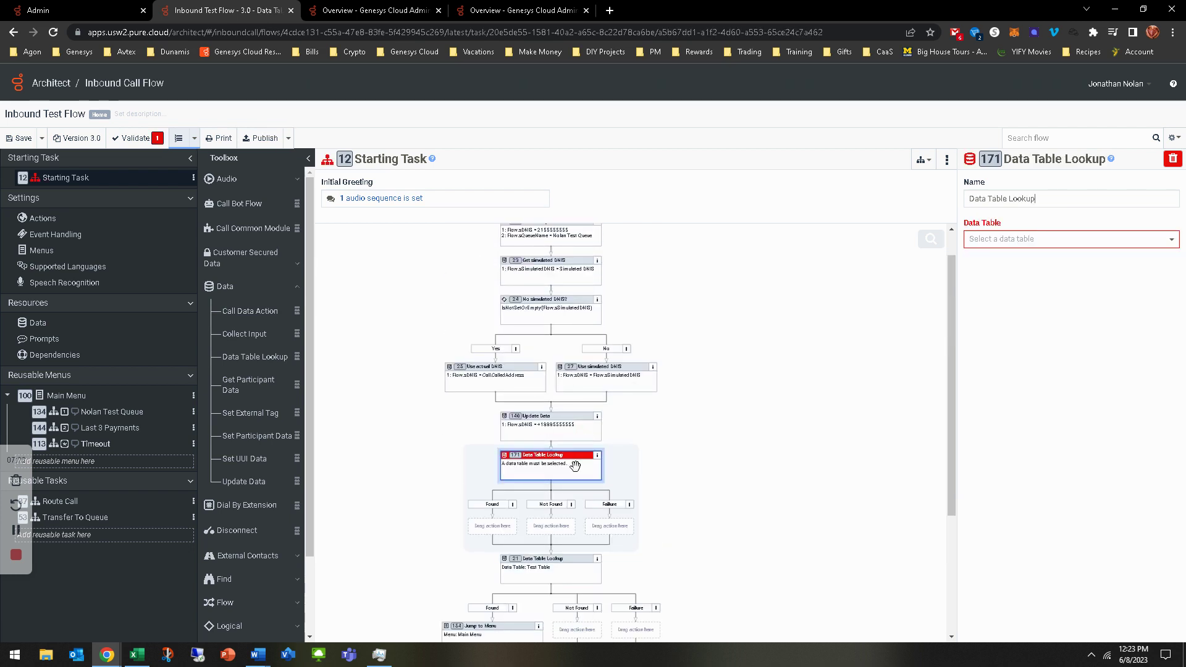
pyautogui.click(1001, 246)
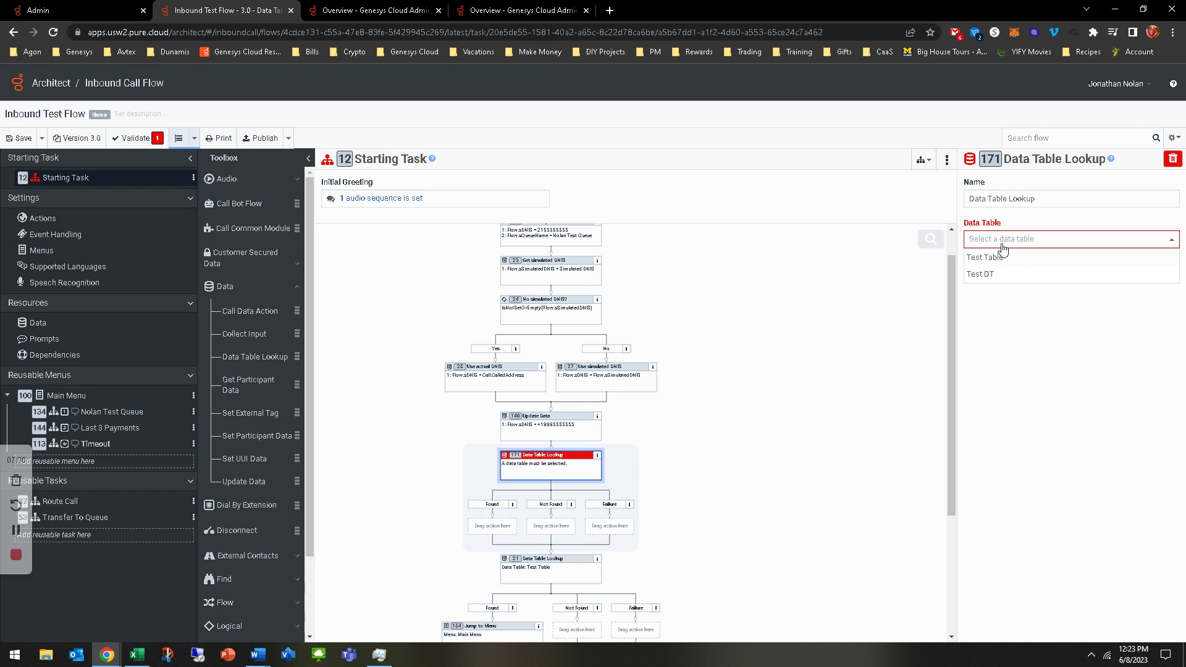
# Choose Test DT as the lookup's table and set all five Found outputs to Variable
pyautogui.click(984, 281)
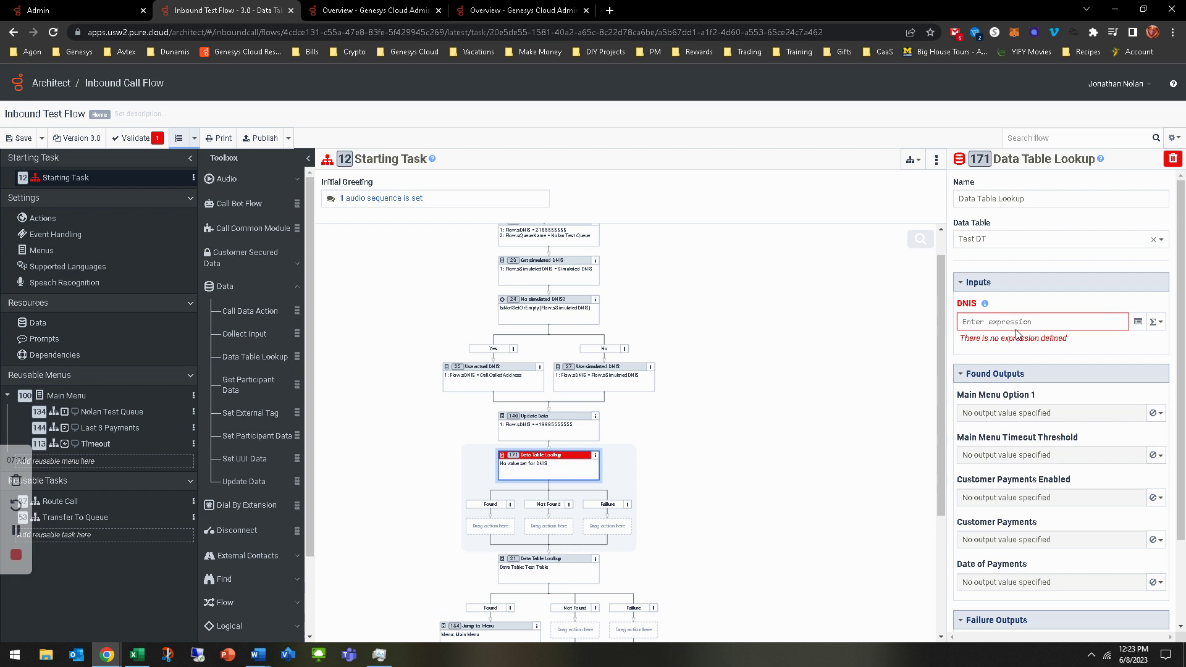
pyautogui.scroll(-2, 1022, 380)
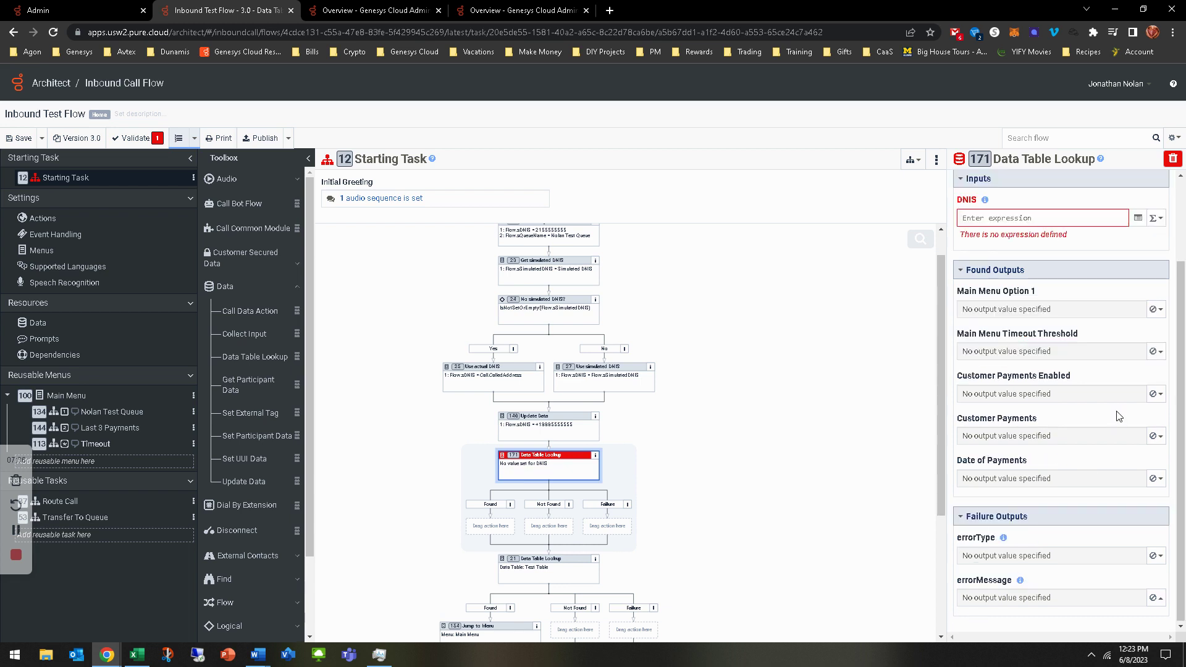
pyautogui.scroll(2, 1119, 416)
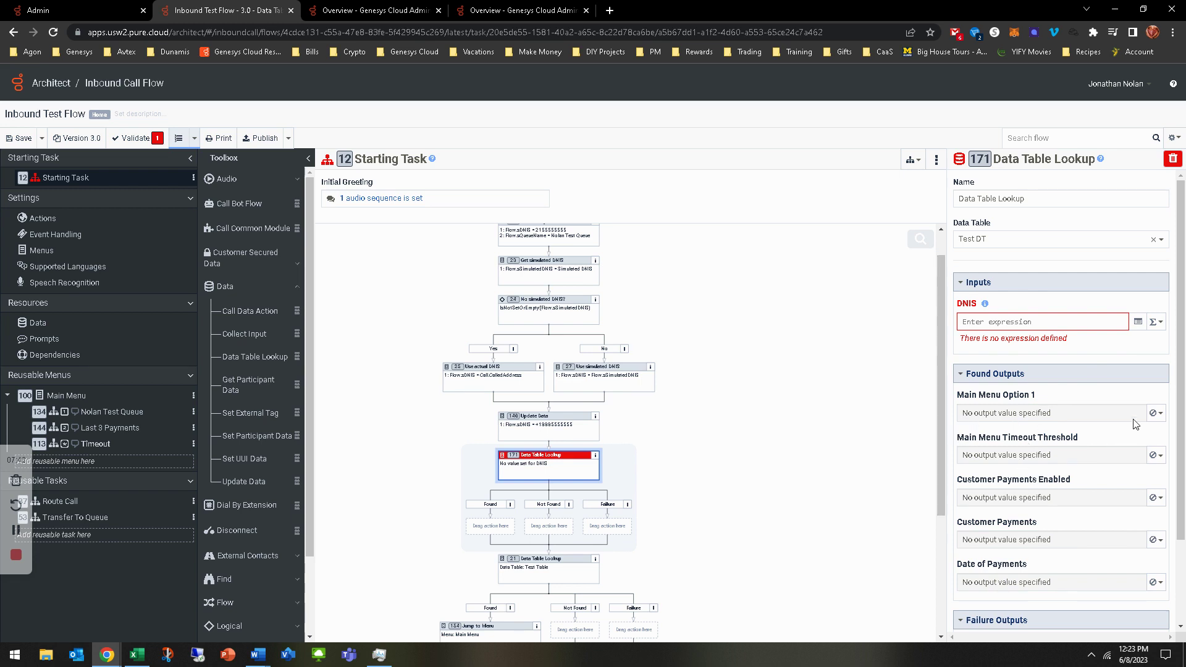
pyautogui.click(1154, 412)
pyautogui.click(1113, 431)
pyautogui.click(1155, 469)
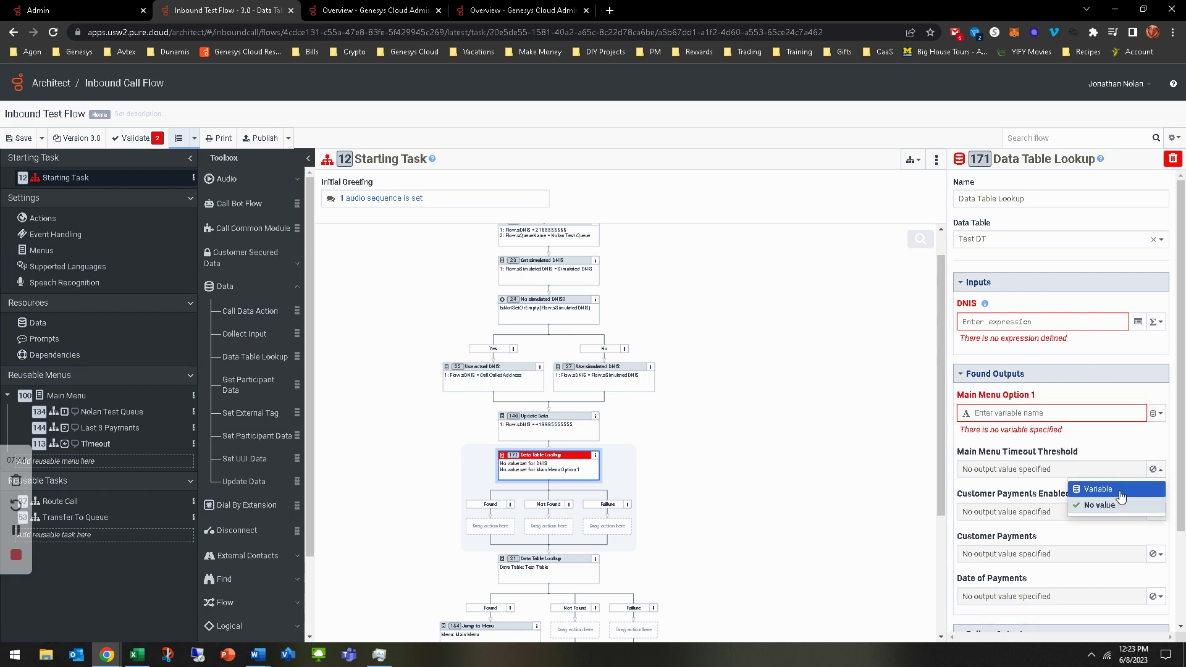
pyautogui.click(1121, 489)
pyautogui.click(1156, 526)
pyautogui.click(1114, 545)
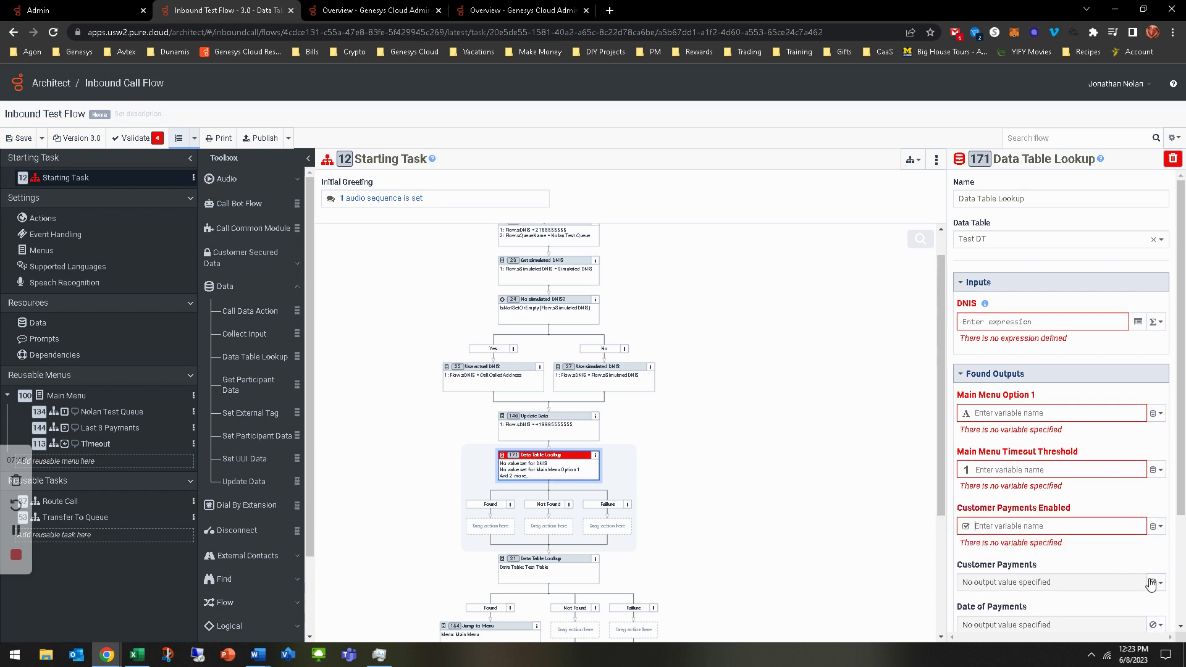
pyautogui.click(1155, 582)
pyautogui.click(1096, 600)
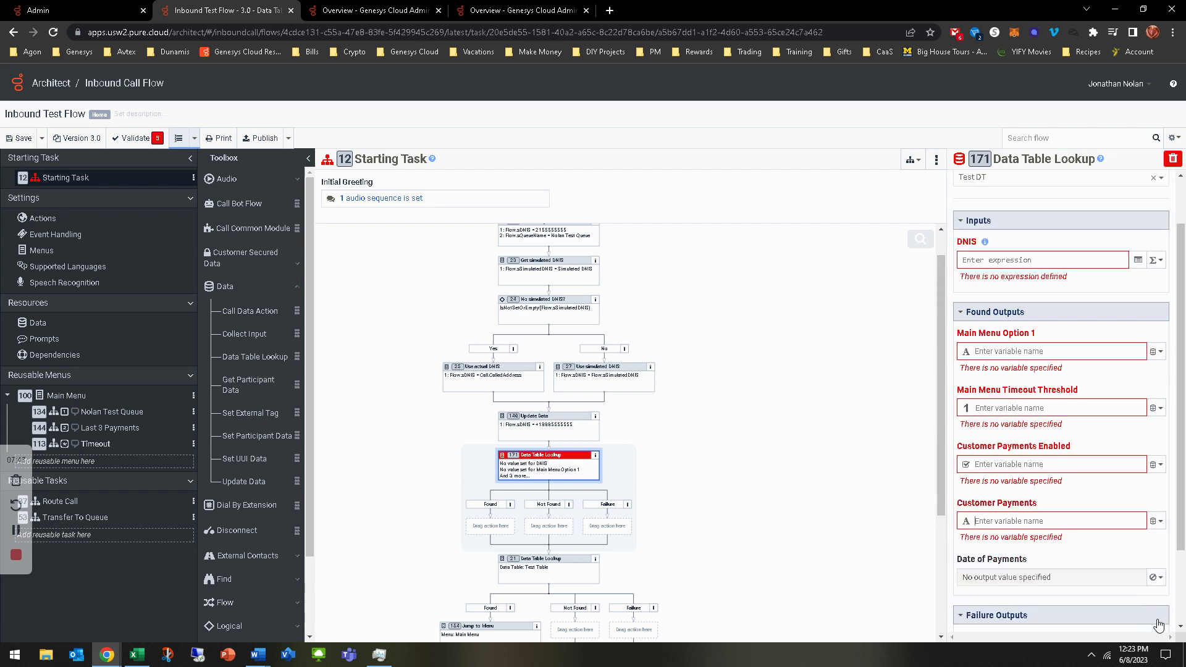
pyautogui.click(1163, 581)
# Enter Flow.sDNIS as the new lookup's DNIS input
pyautogui.click(1094, 599)
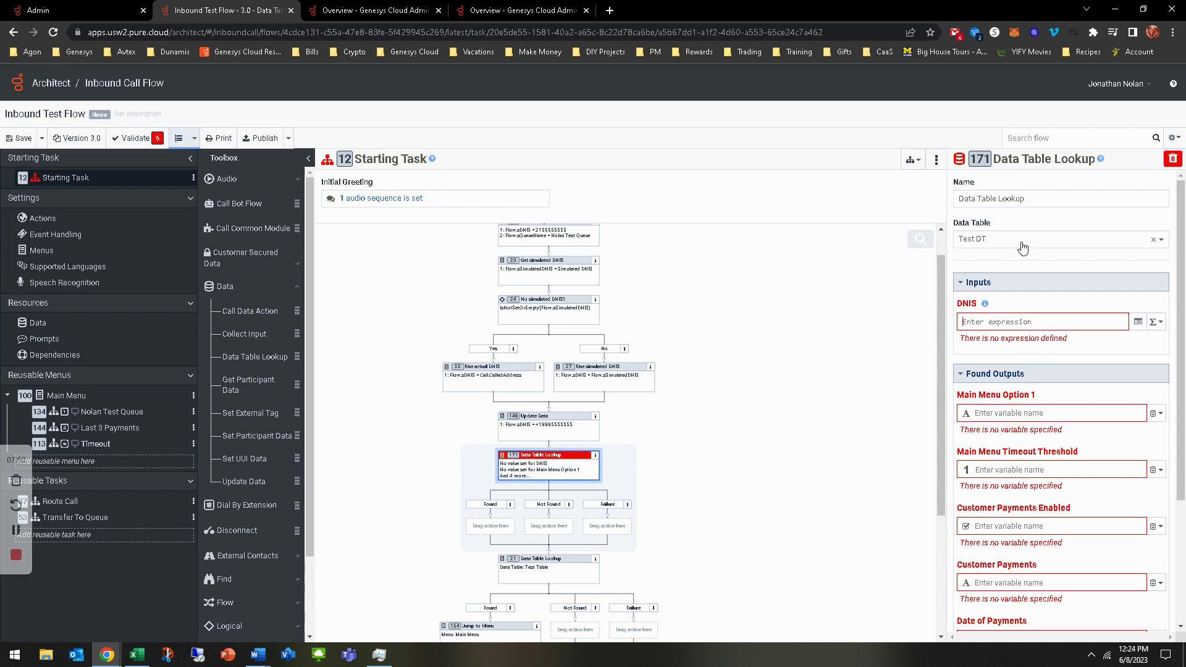
pyautogui.click(547, 426)
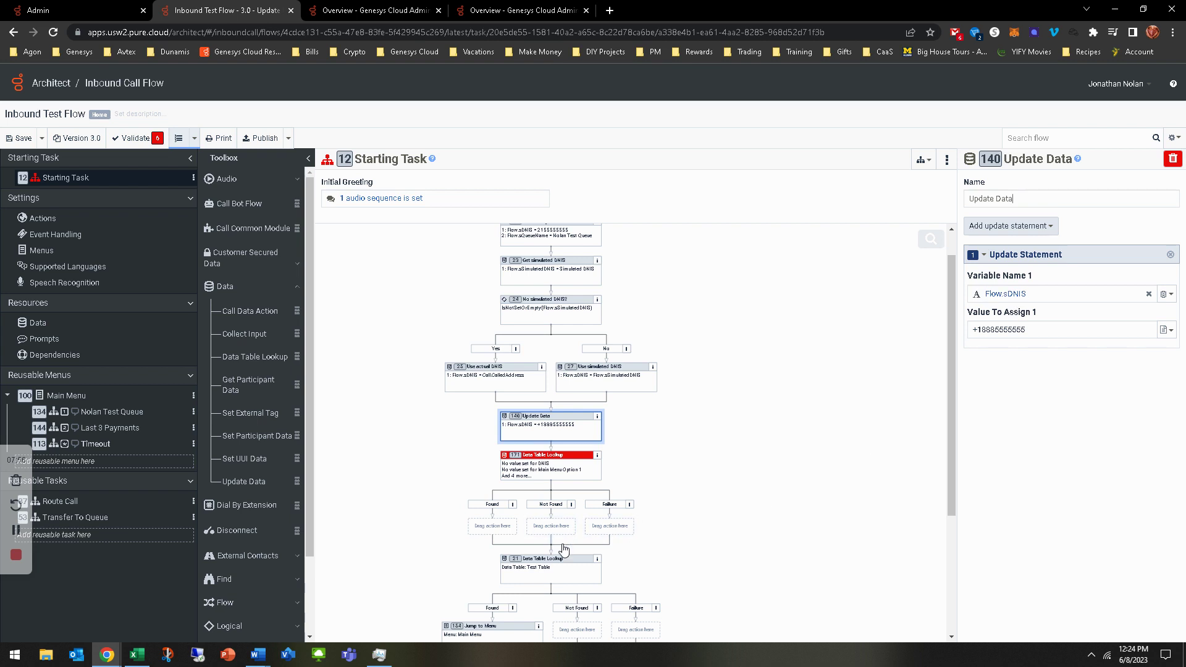
pyautogui.scroll(1, 562, 472)
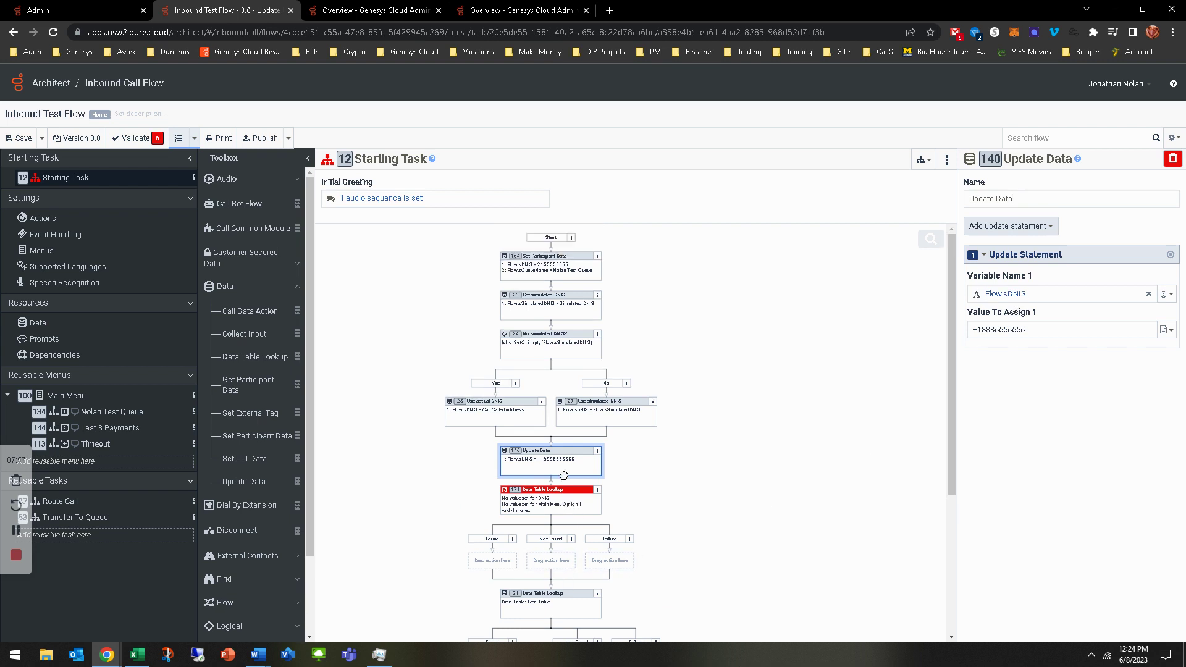
pyautogui.click(536, 272)
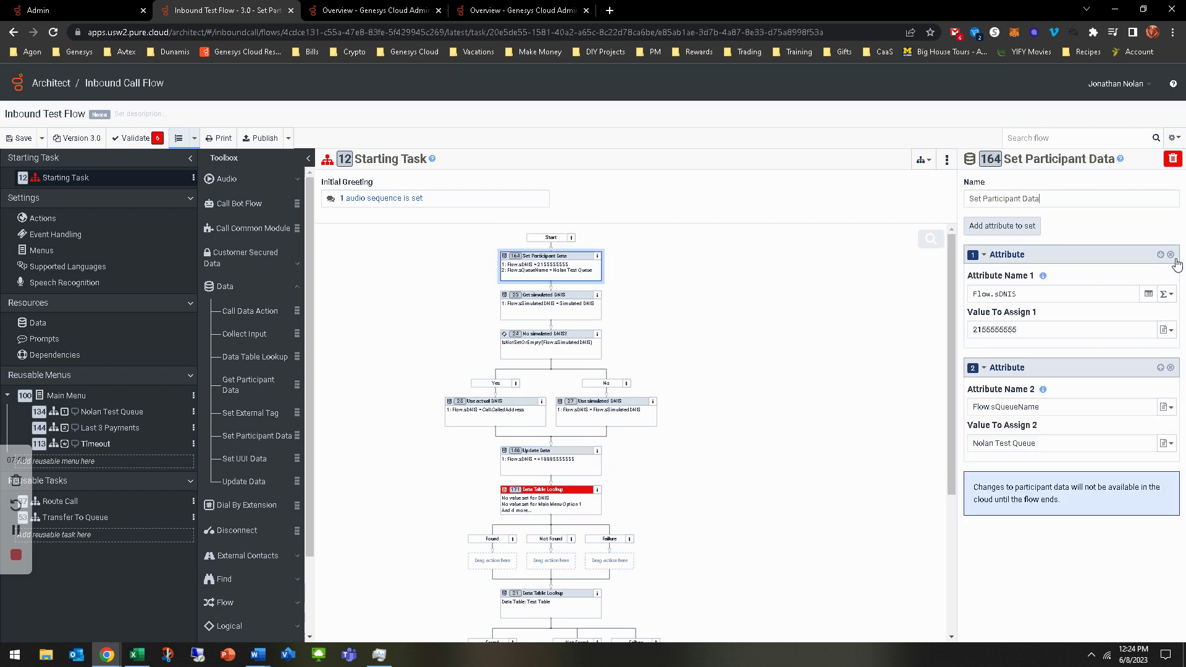
pyautogui.click(547, 503)
pyautogui.write('Flow')
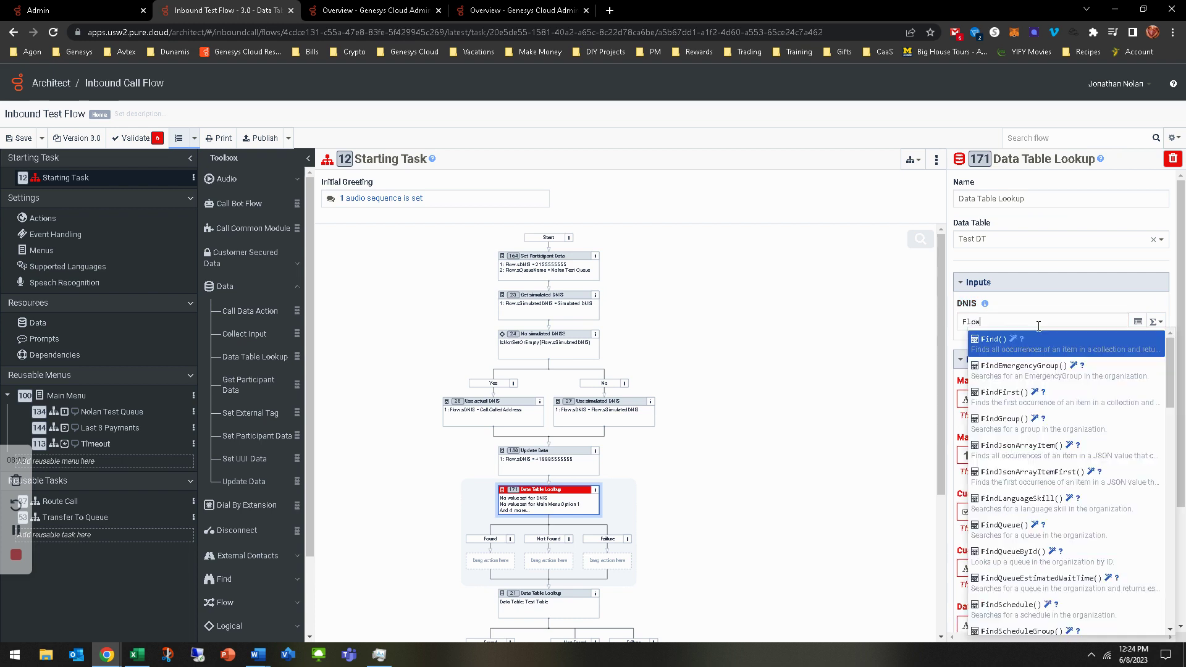
pyautogui.write('.sDNIS')
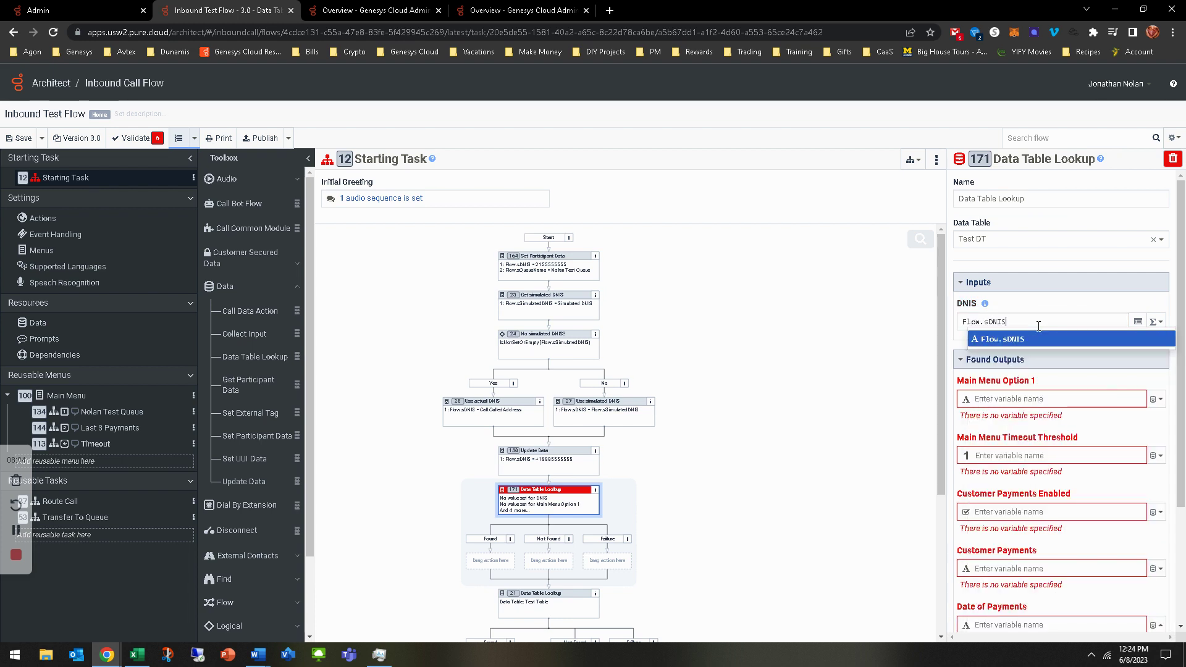
pyautogui.press('Return')
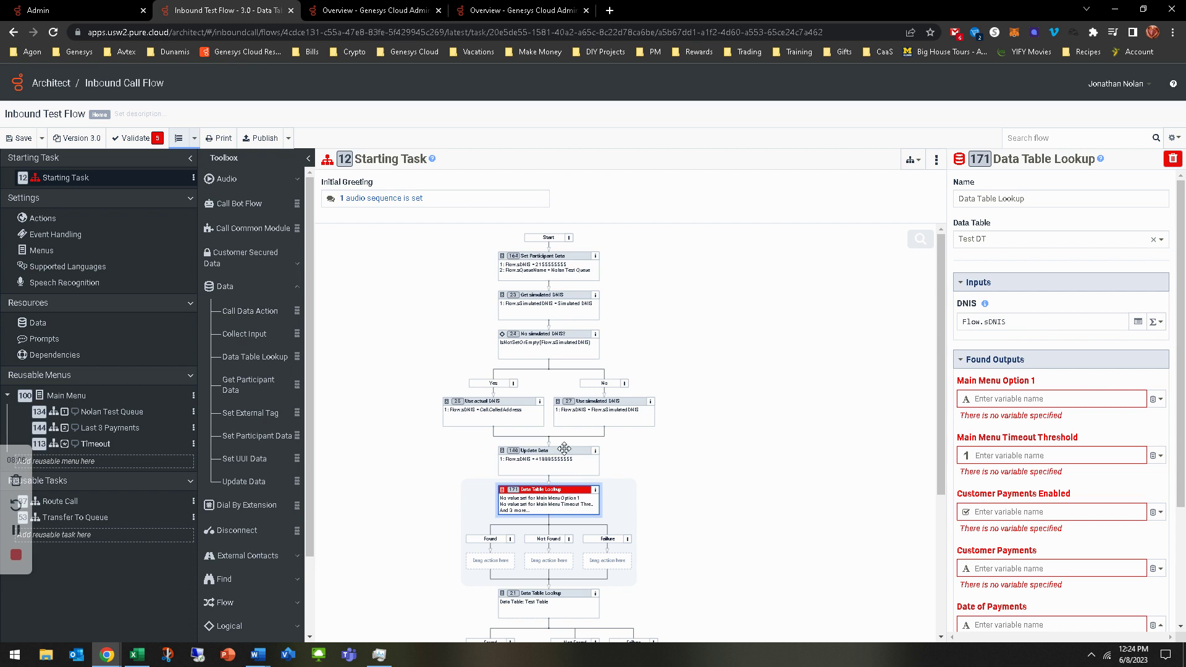
# Compare the new lookup with Update Data's DNIS value and the Test Table lookup's settings
pyautogui.click(538, 462)
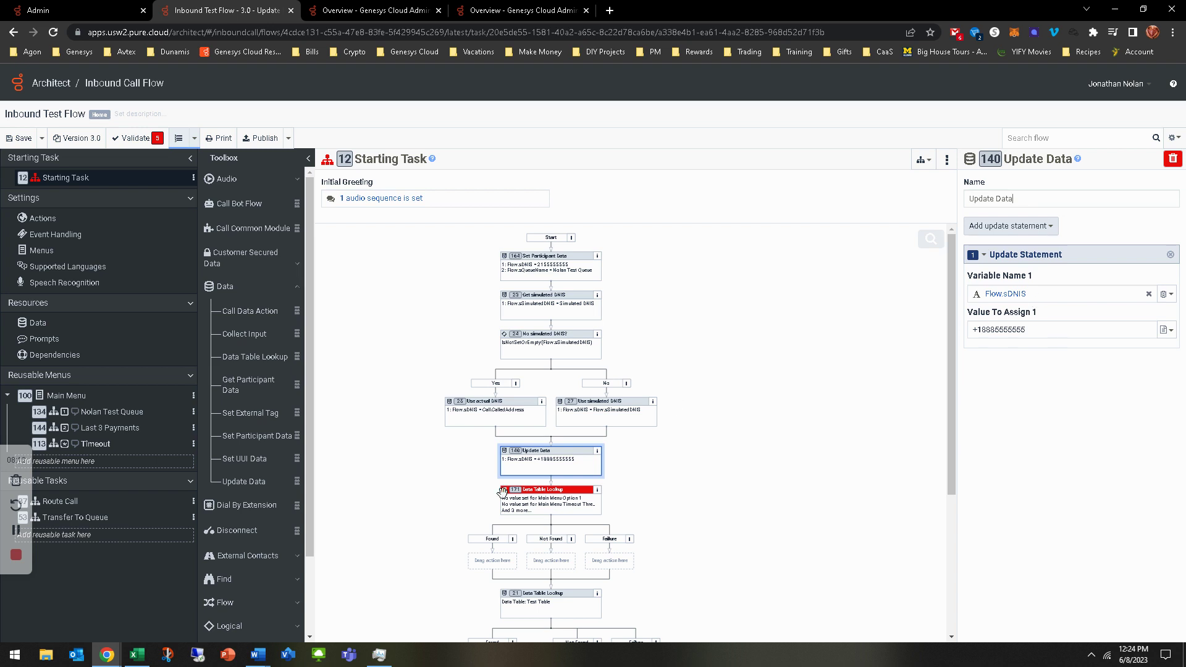
pyautogui.click(523, 496)
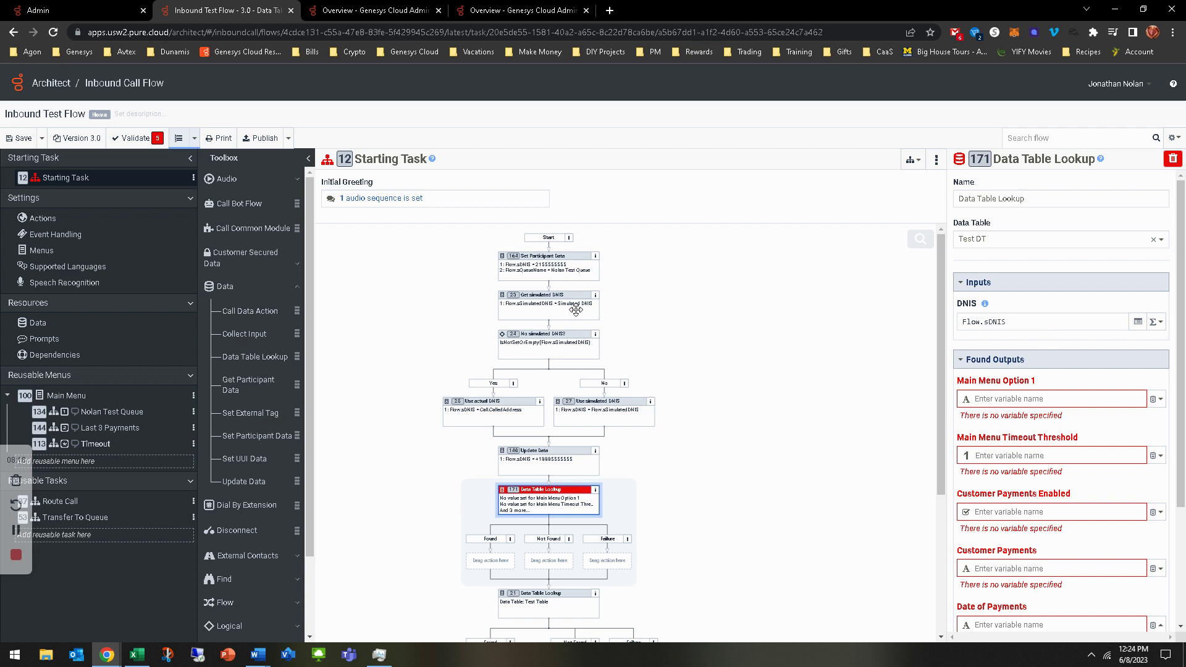
pyautogui.scroll(-2, 553, 487)
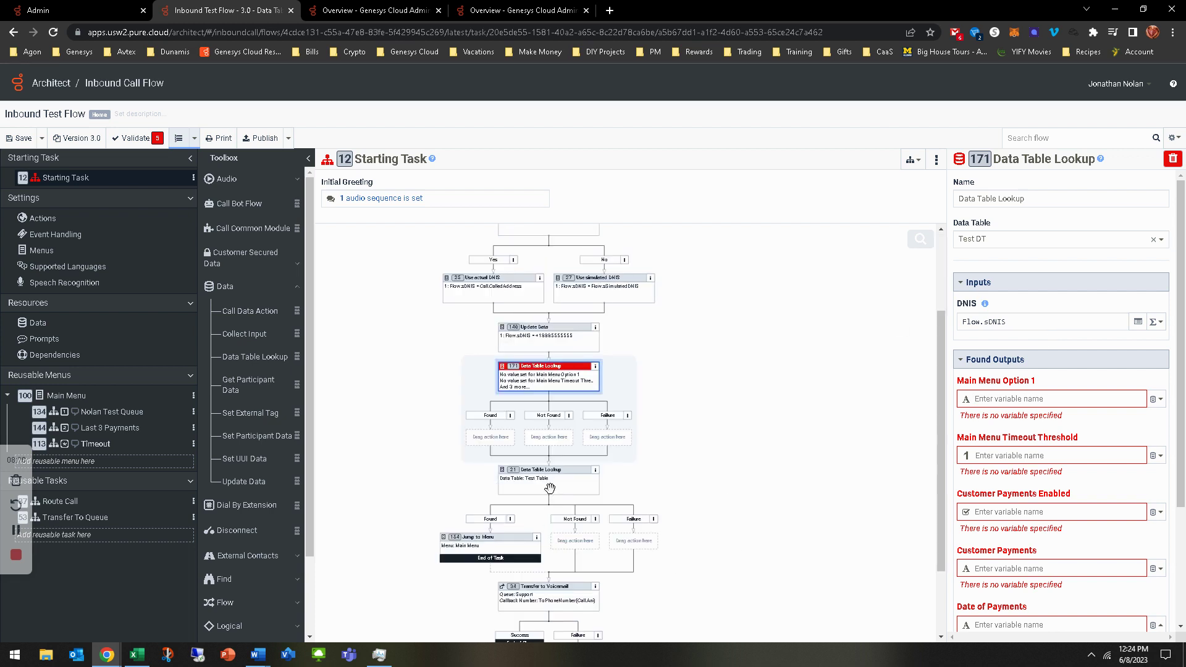
pyautogui.click(575, 487)
pyautogui.click(547, 383)
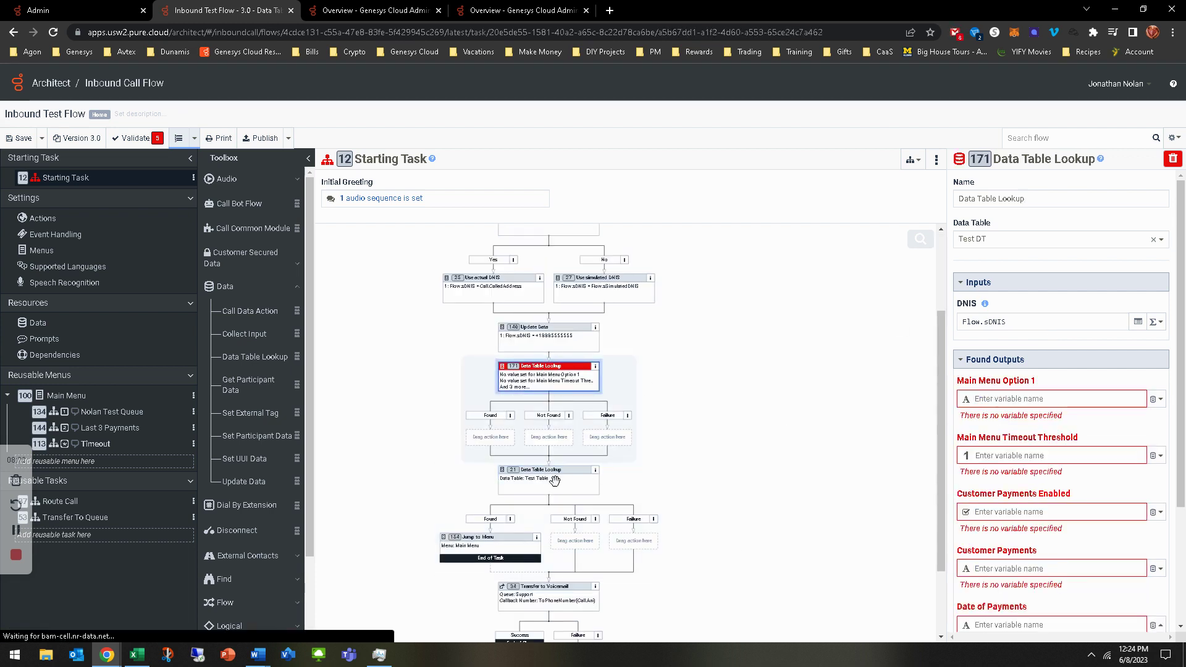
pyautogui.click(548, 485)
pyautogui.scroll(-1, 767, 439)
pyautogui.scroll(-1, 767, 439)
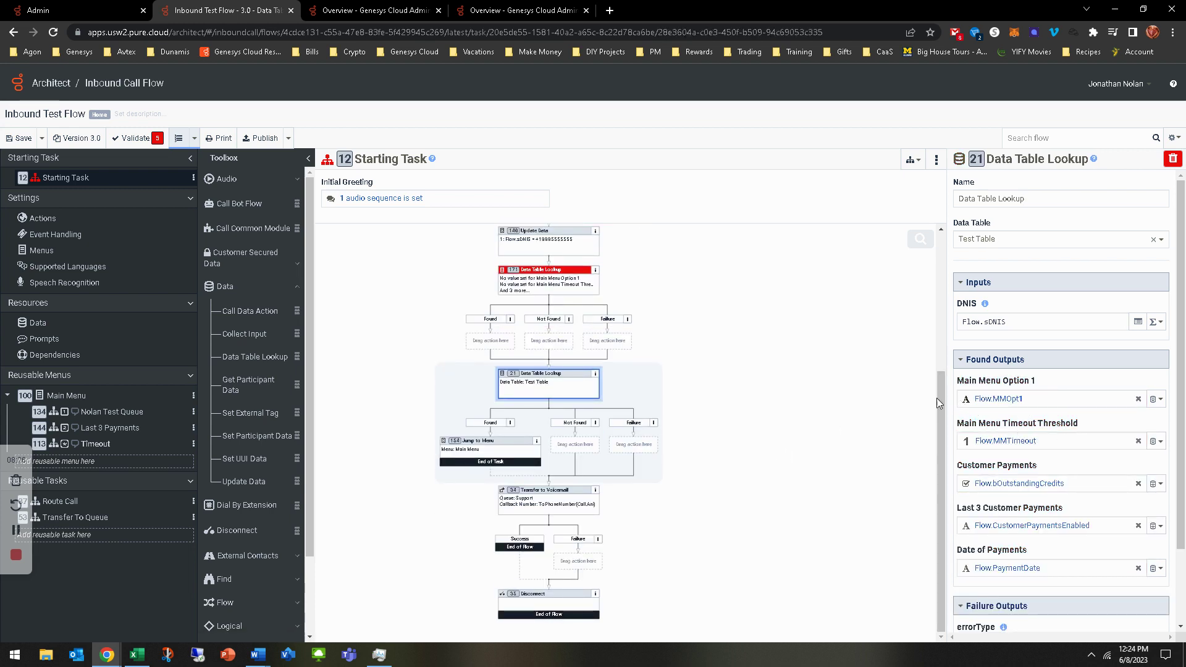
# Enter Flow.MMOpt1 as the Test DT lookup's Main Menu Option 1 output variable
pyautogui.click(562, 283)
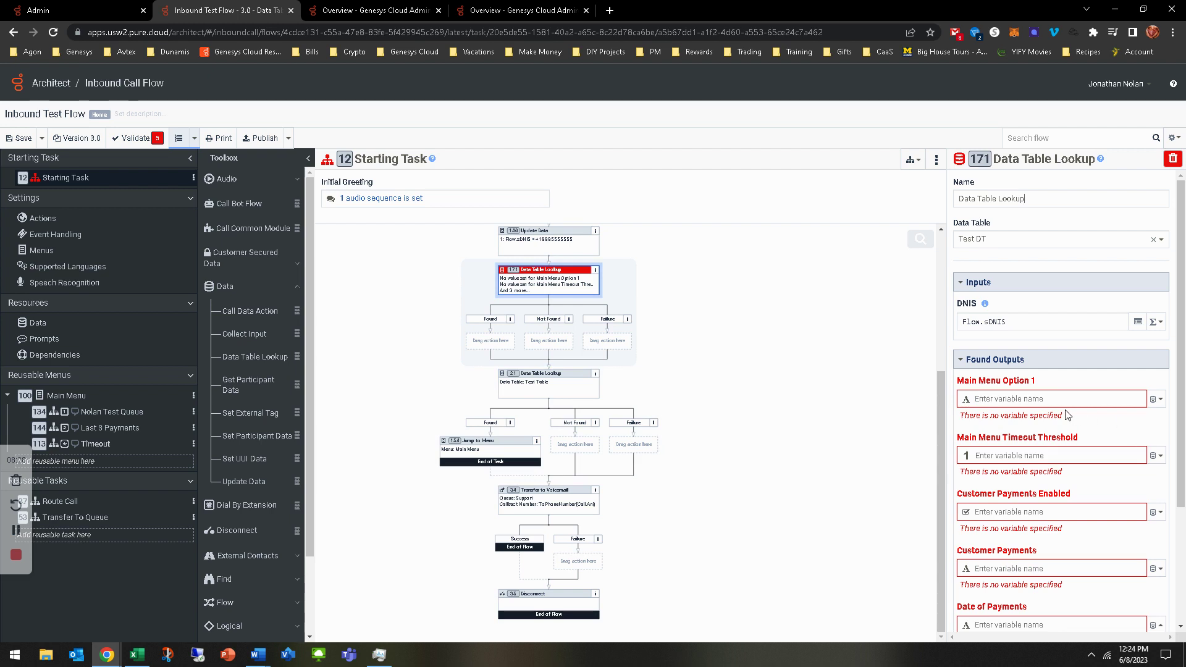
pyautogui.write('Flow')
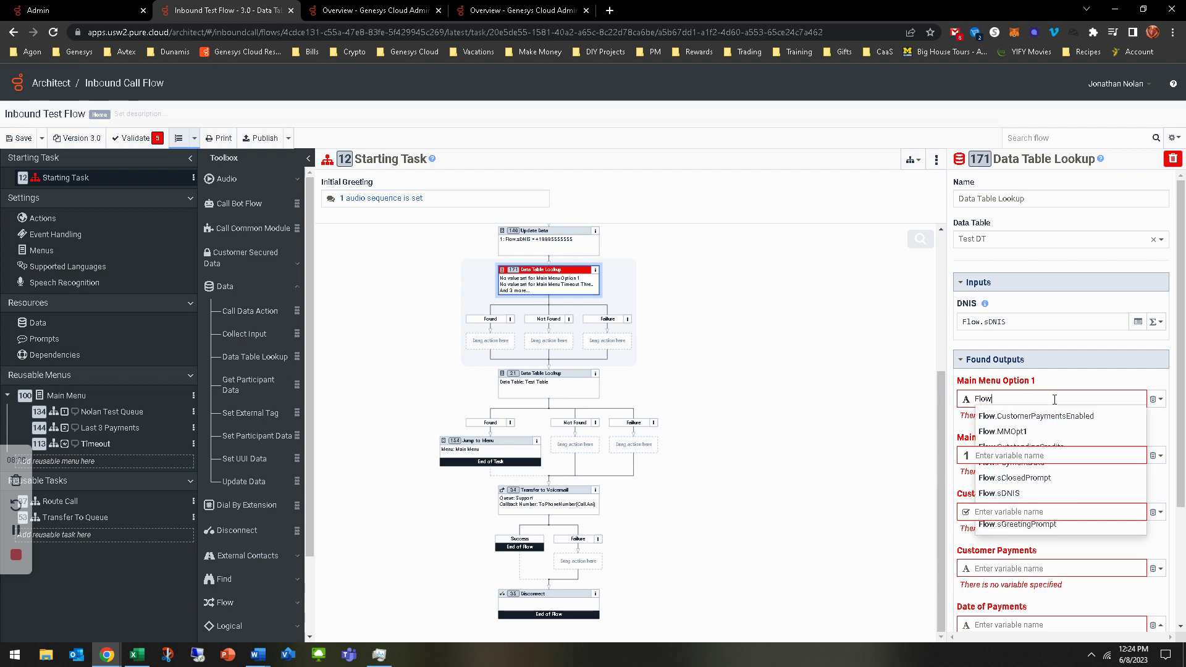
pyautogui.write('.MM')
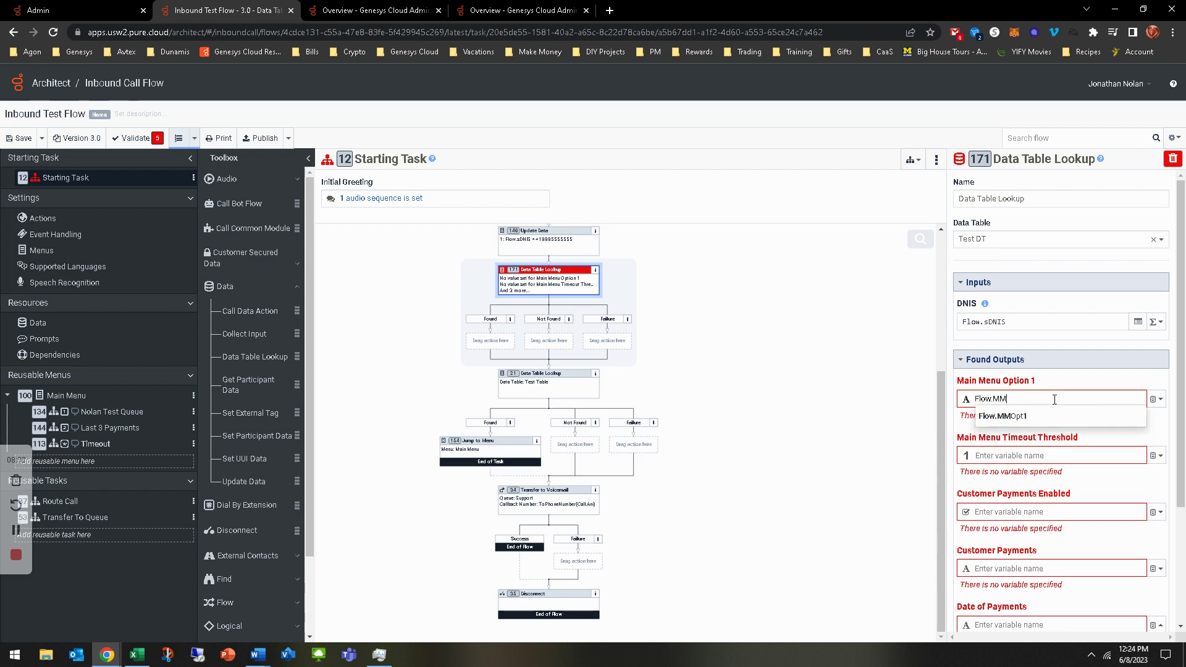
pyautogui.write('opt1')
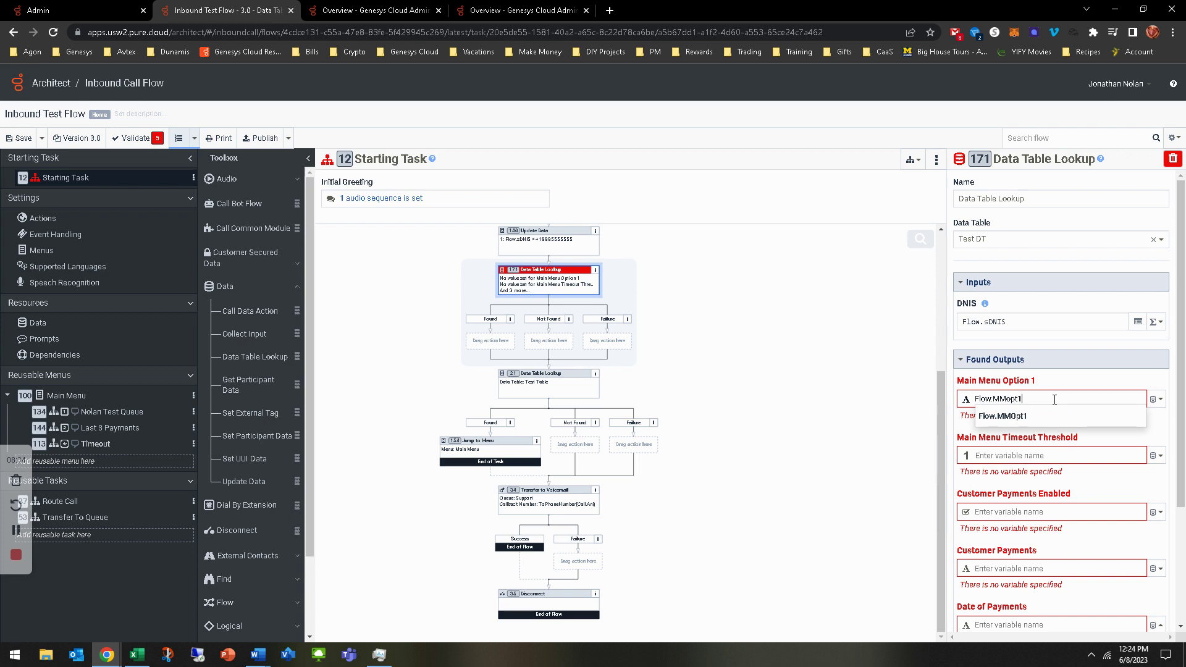
pyautogui.write('t1')
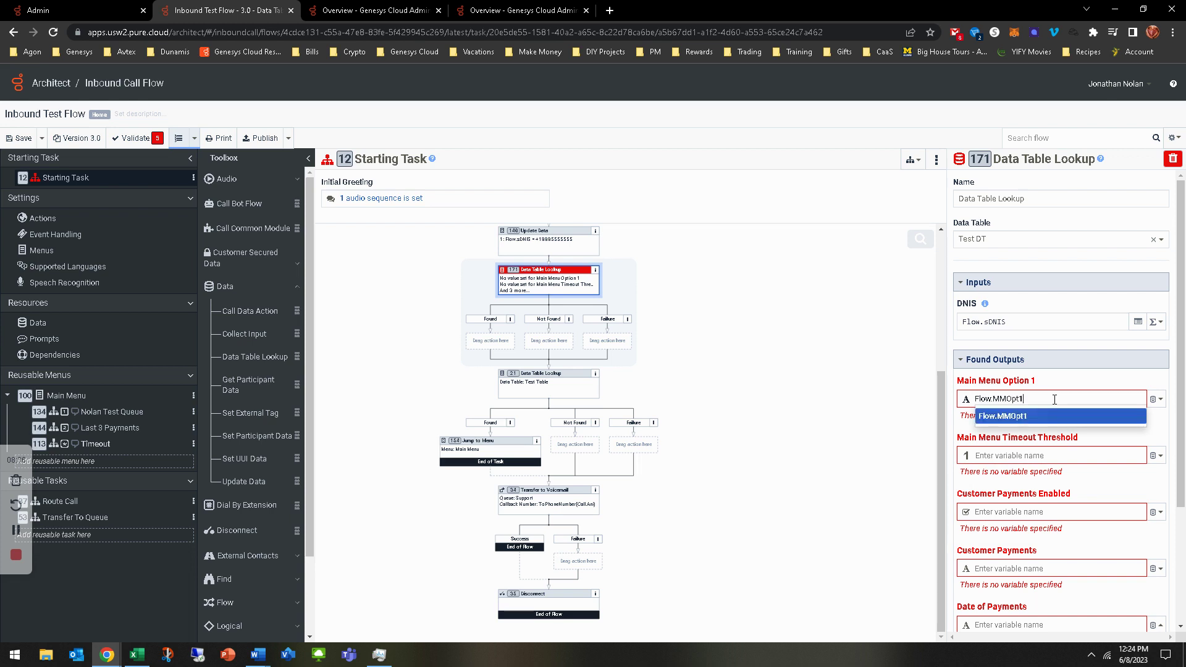
pyautogui.press('Return')
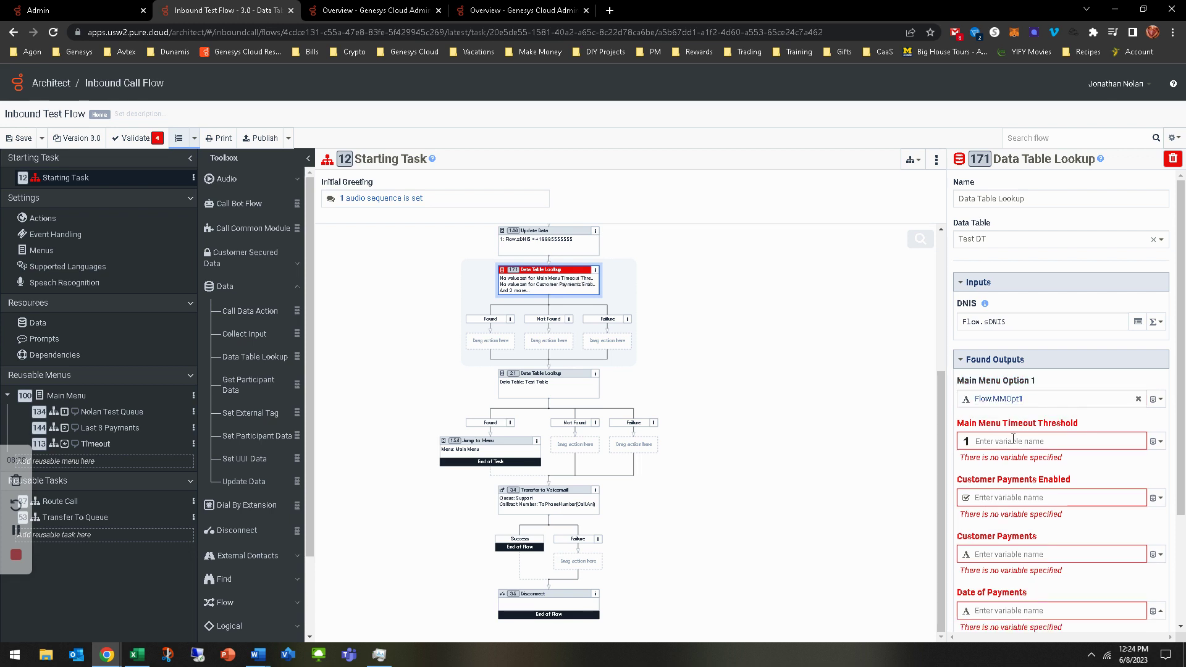
pyautogui.click(583, 389)
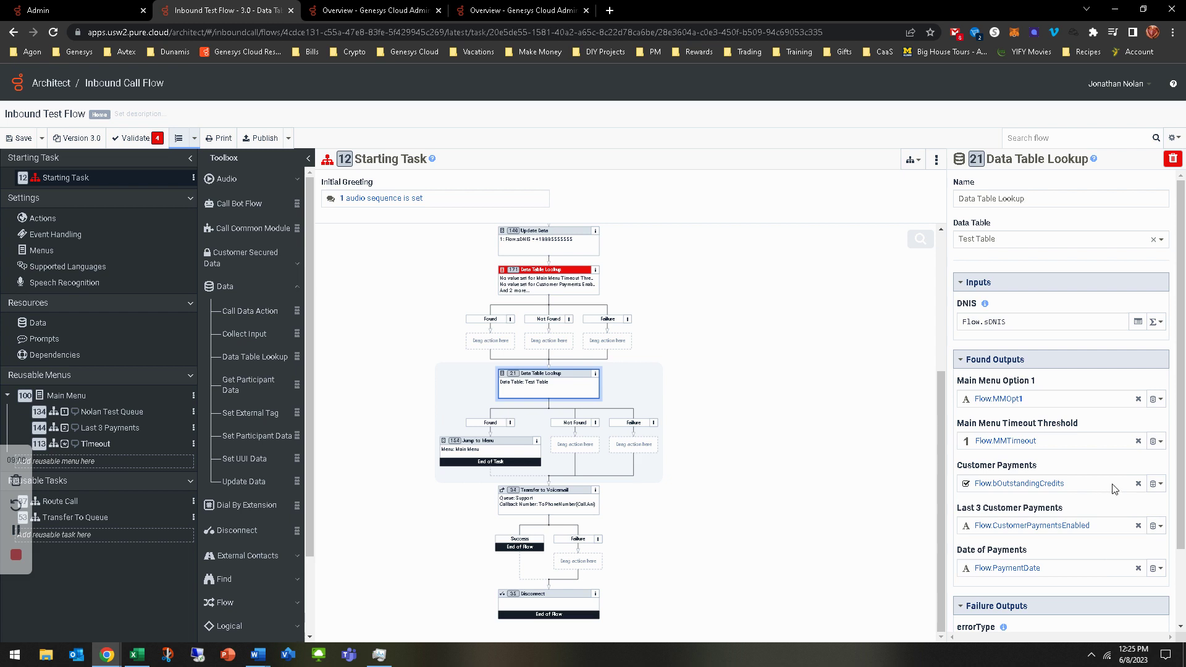
# Replace the Customer Payments output variable with Flow.bCustomerPaymentsEnabled
pyautogui.click(1140, 484)
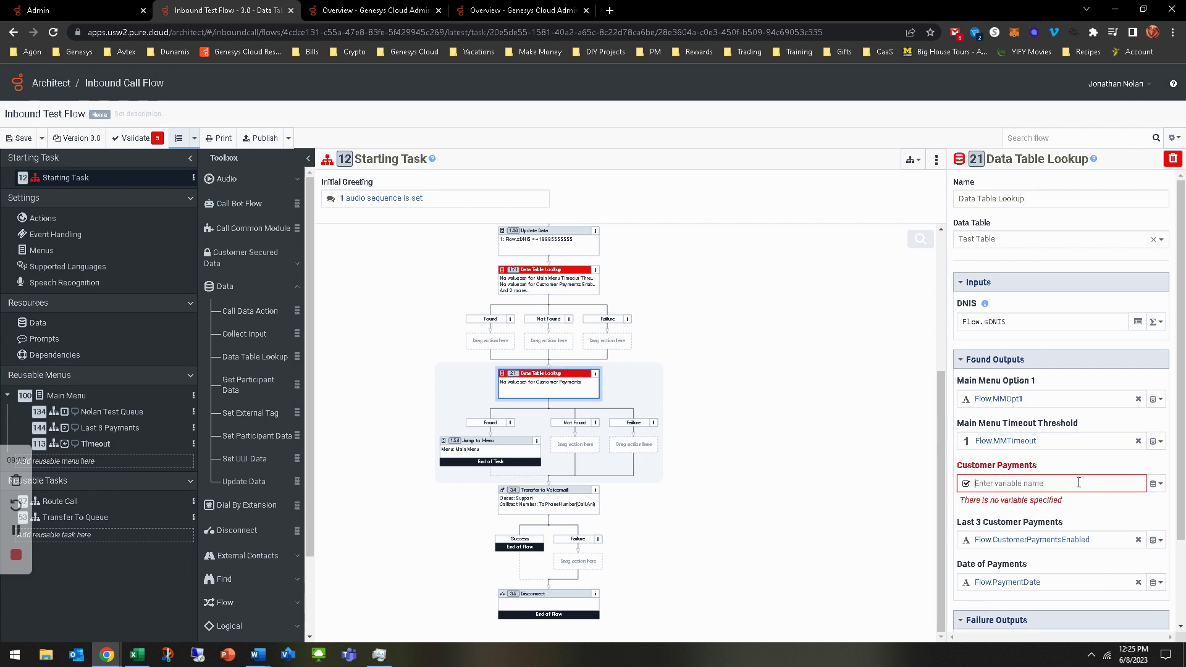
pyautogui.write('Flow.CustomerPaymentsEnabled')
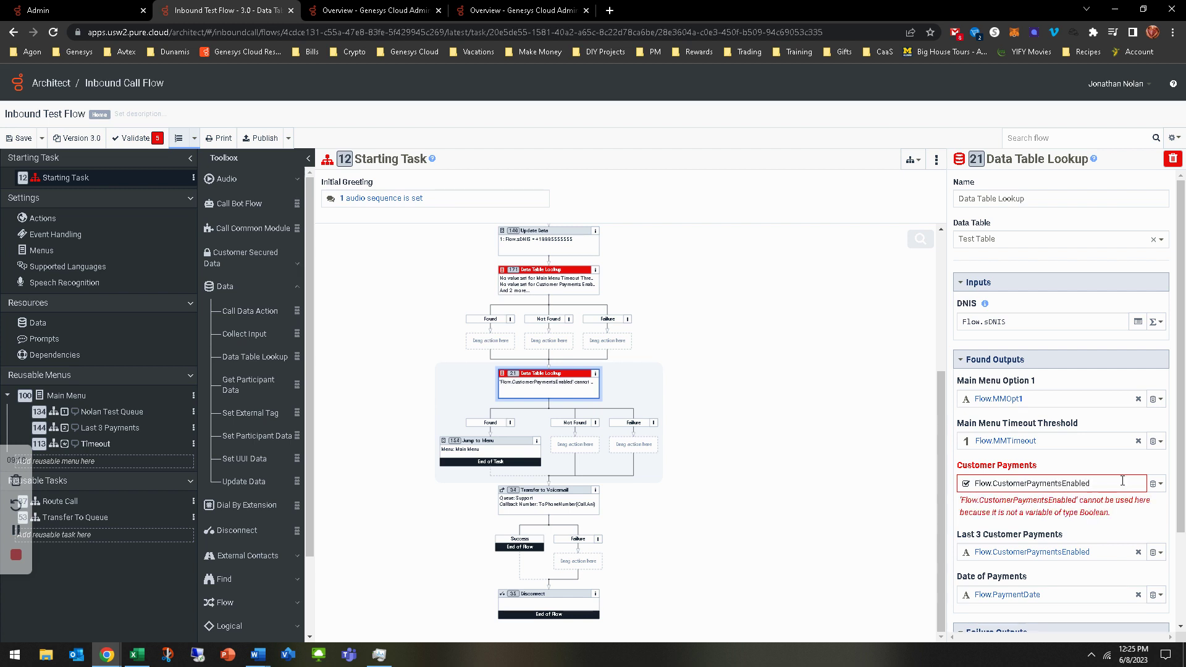
pyautogui.click(994, 484)
pyautogui.write('v')
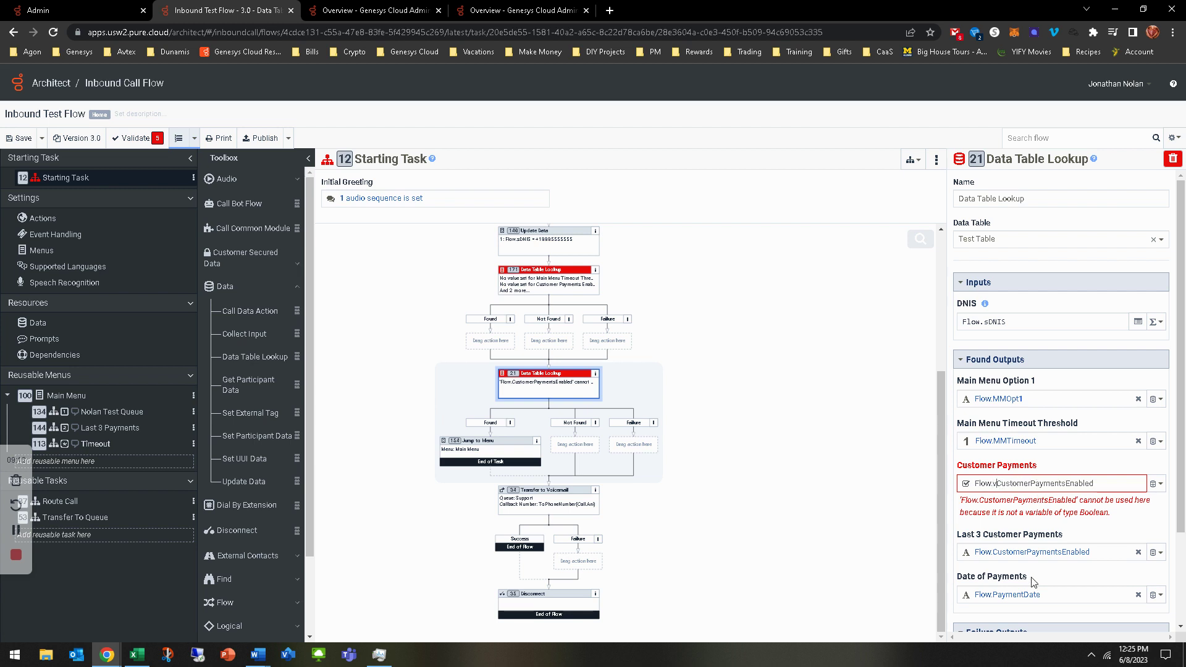
pyautogui.press('BackSpace')
pyautogui.write('b')
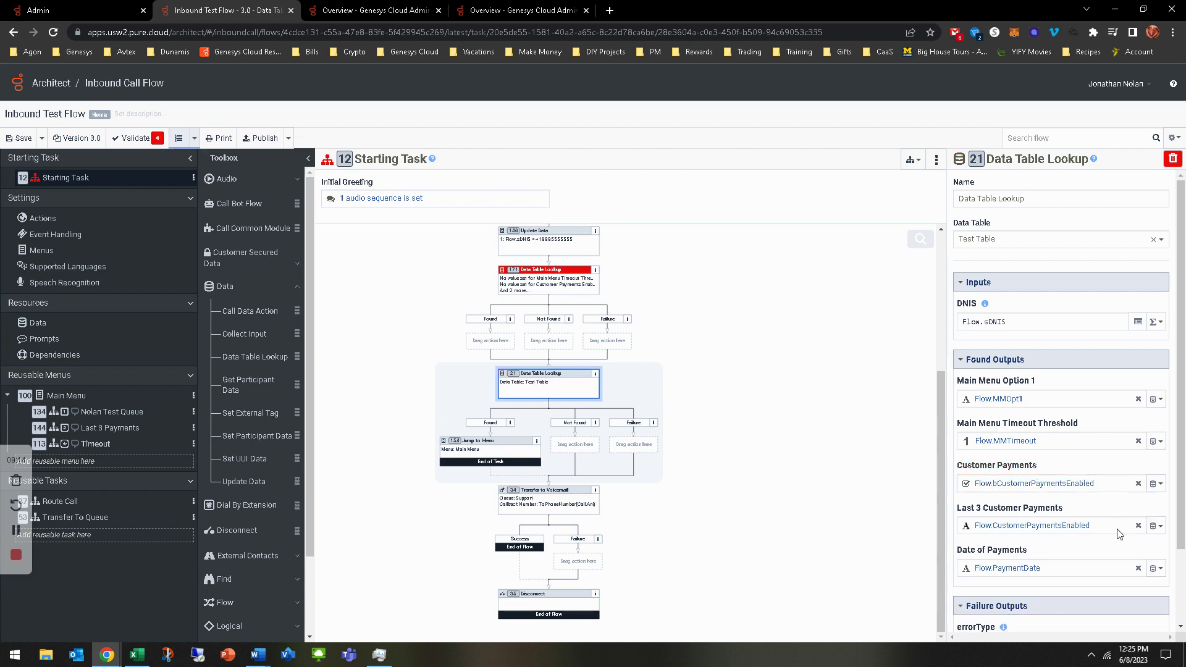
# Replace the Last 3 Customer Payments output variable with Flow.CustomerCredits
pyautogui.click(1138, 526)
pyautogui.click(1083, 527)
pyautogui.write('Flo')
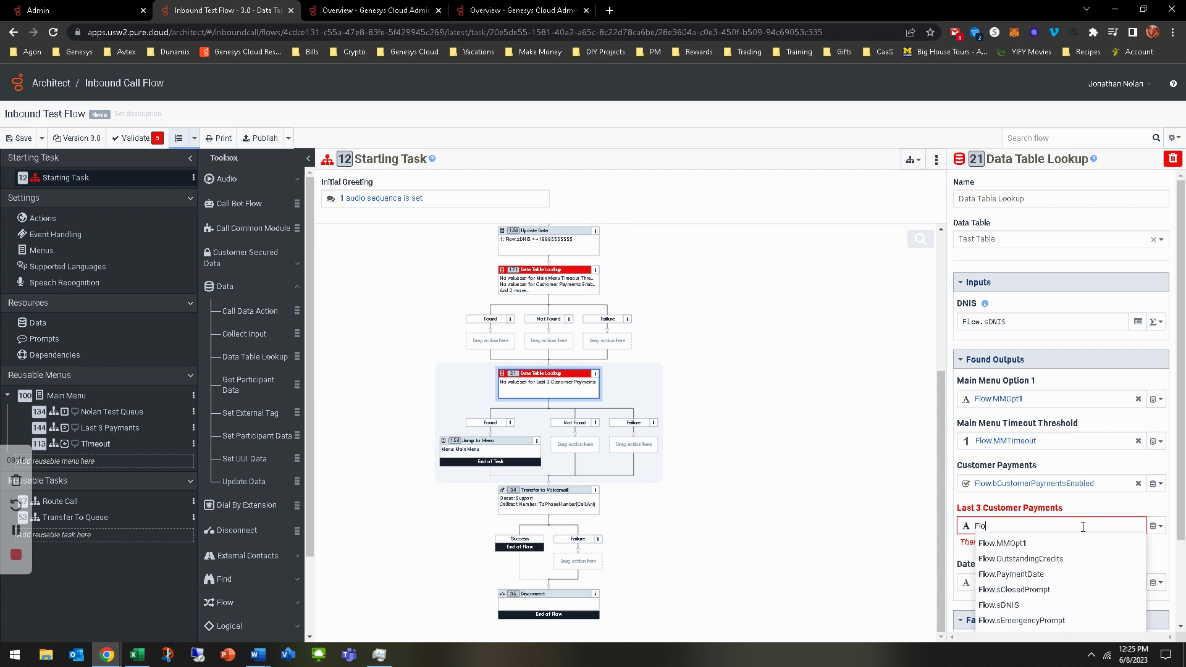
pyautogui.write('w.C')
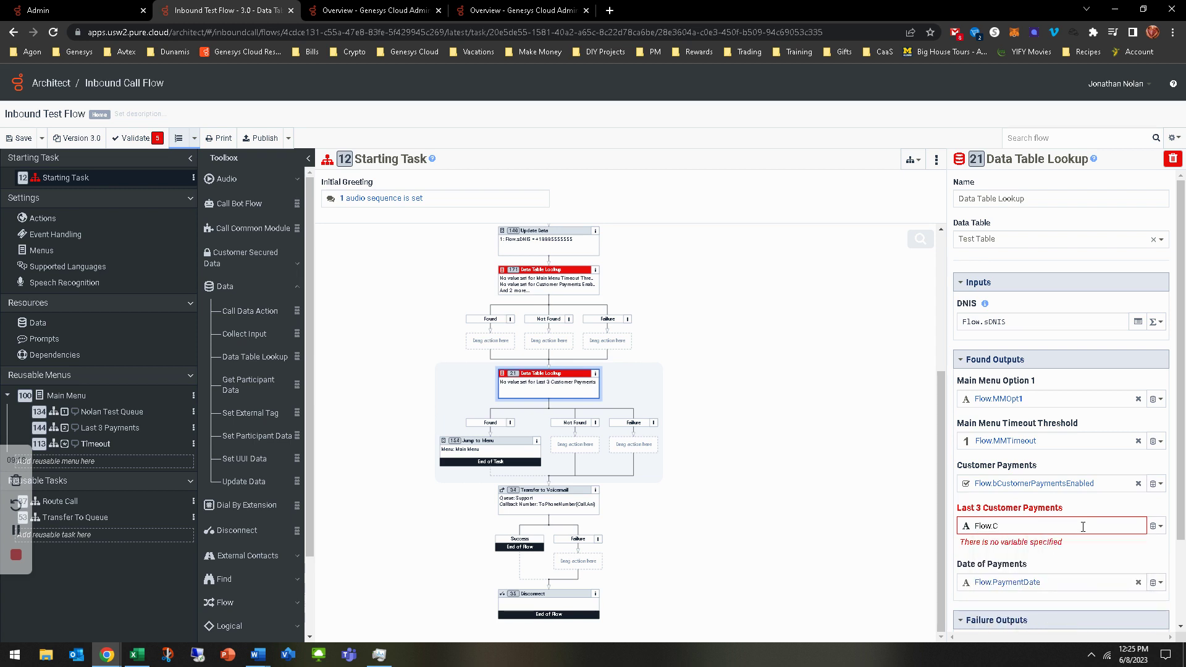
pyautogui.write('ustomerCredits')
pyautogui.press('Return')
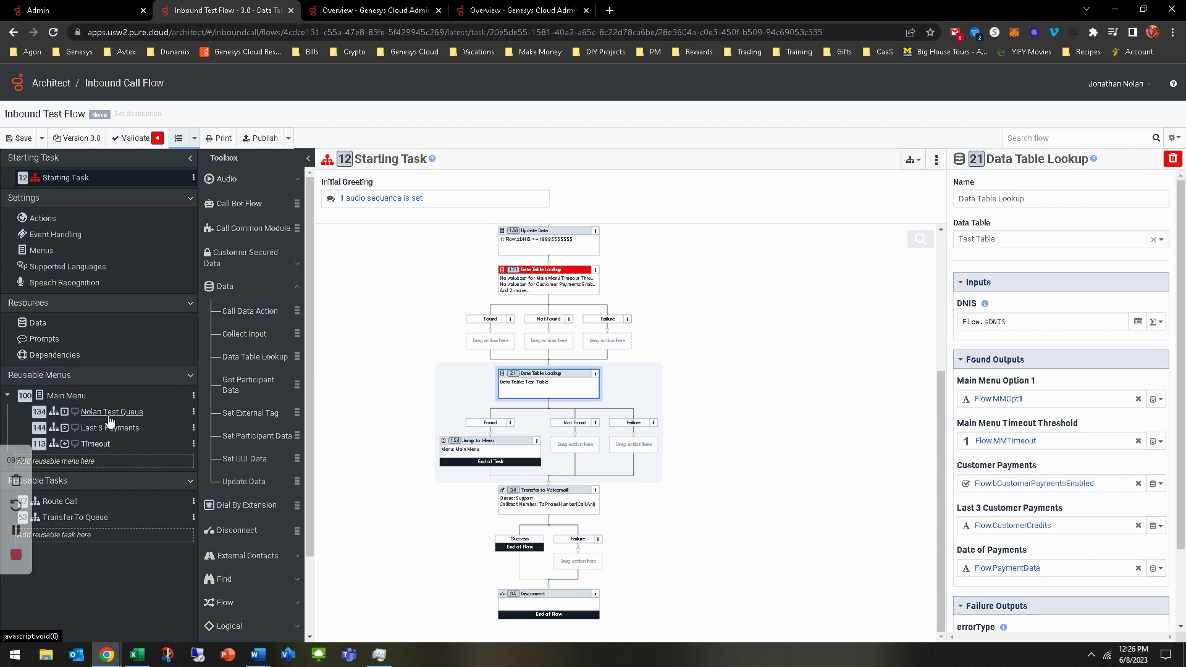
pyautogui.click(112, 412)
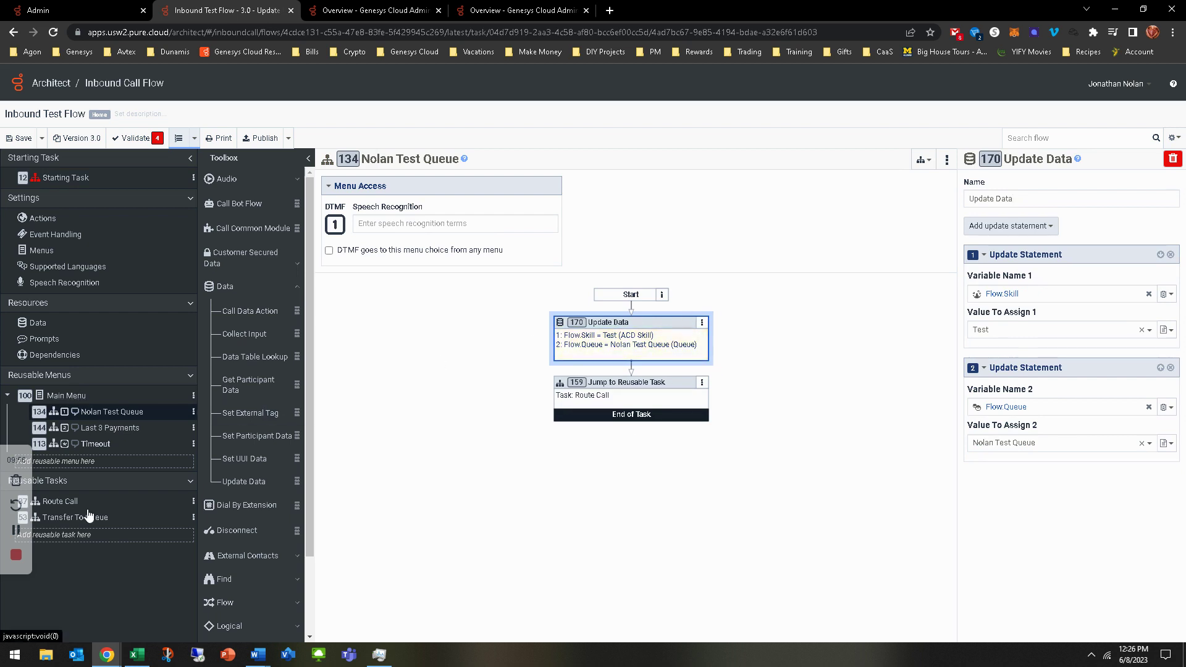
pyautogui.click(105, 427)
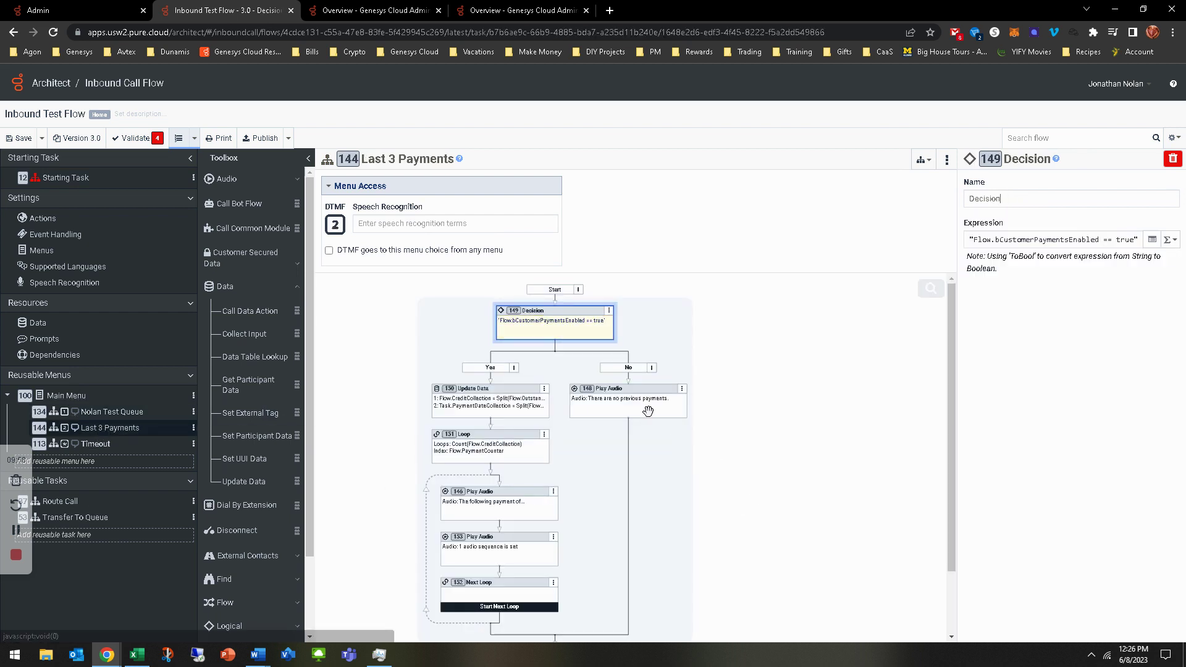
pyautogui.click(571, 319)
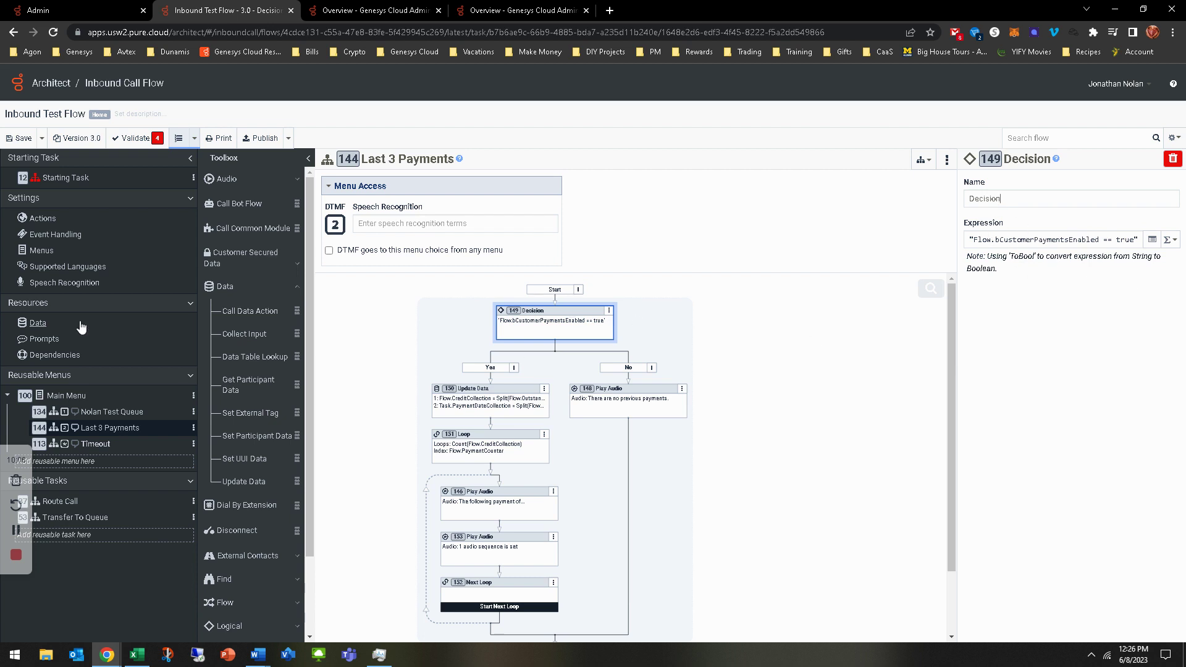
pyautogui.click(60, 179)
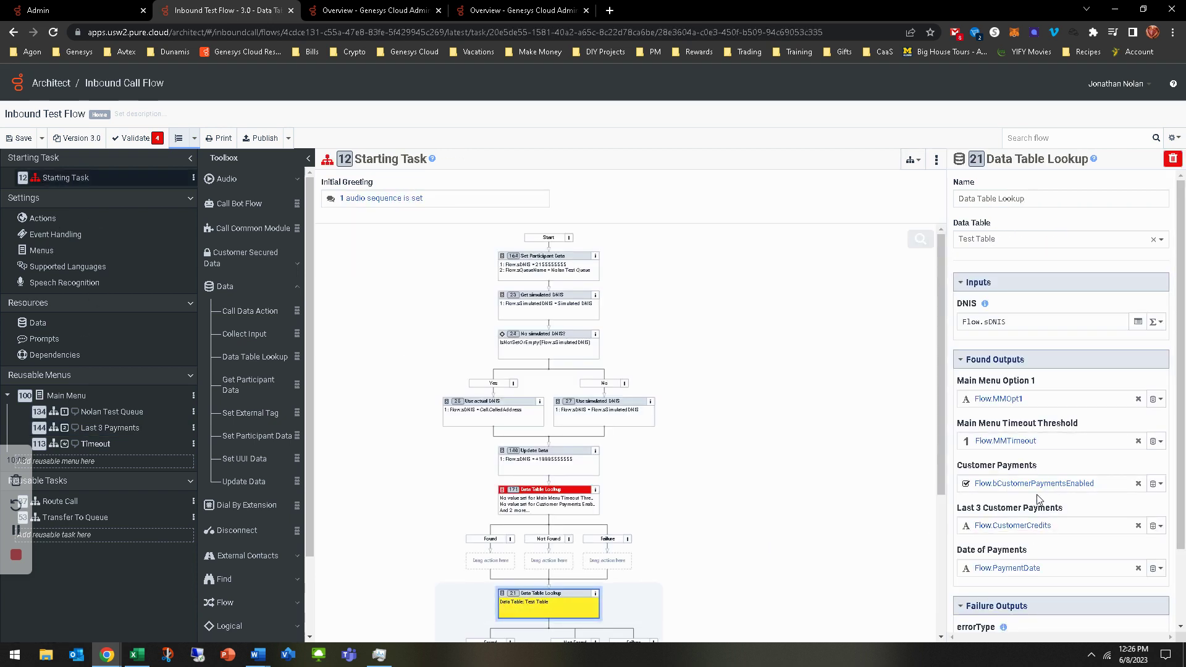
pyautogui.scroll(-3, 684, 436)
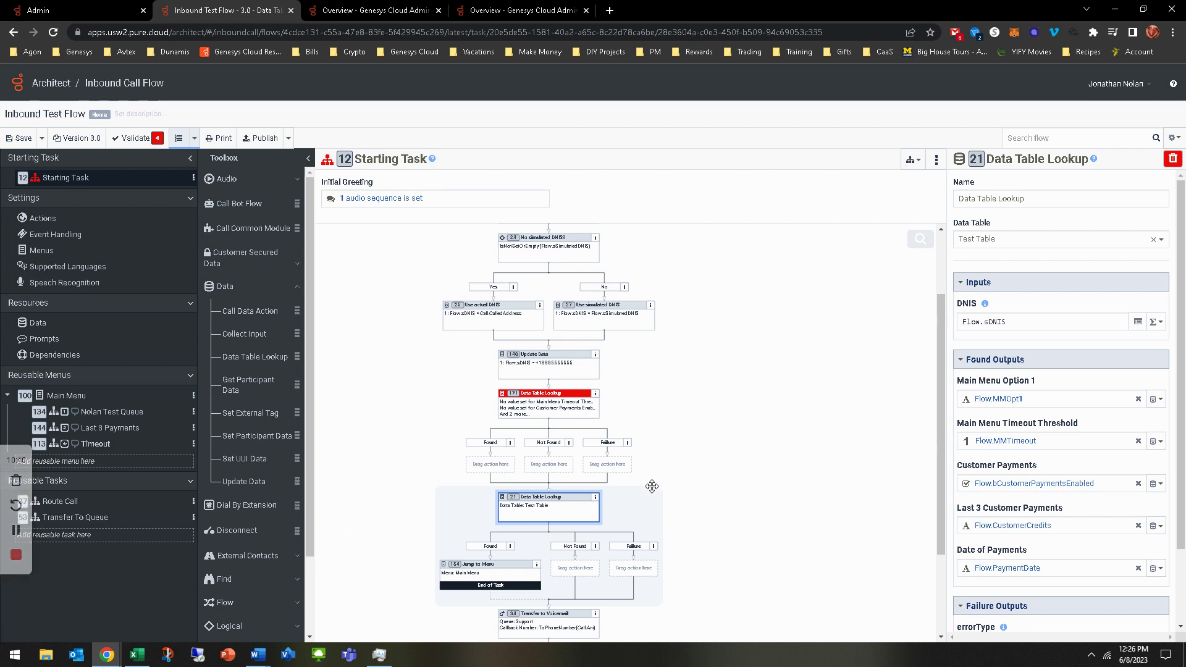
pyautogui.scroll(-2, 704, 483)
pyautogui.scroll(1, 704, 483)
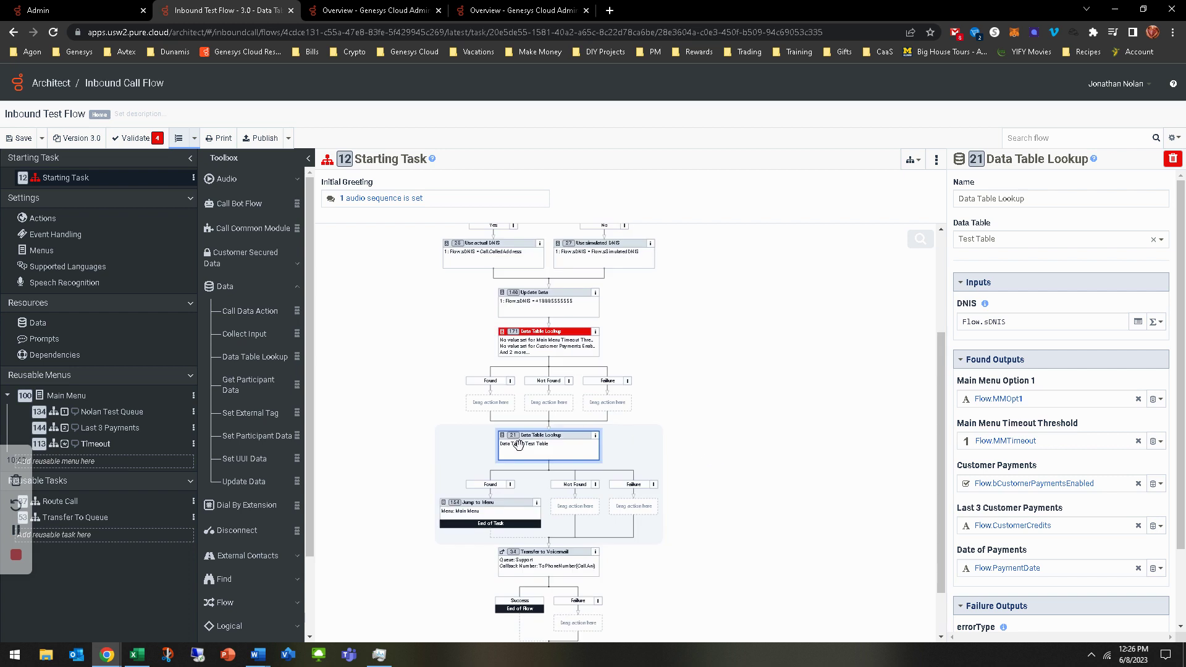
pyautogui.click(569, 354)
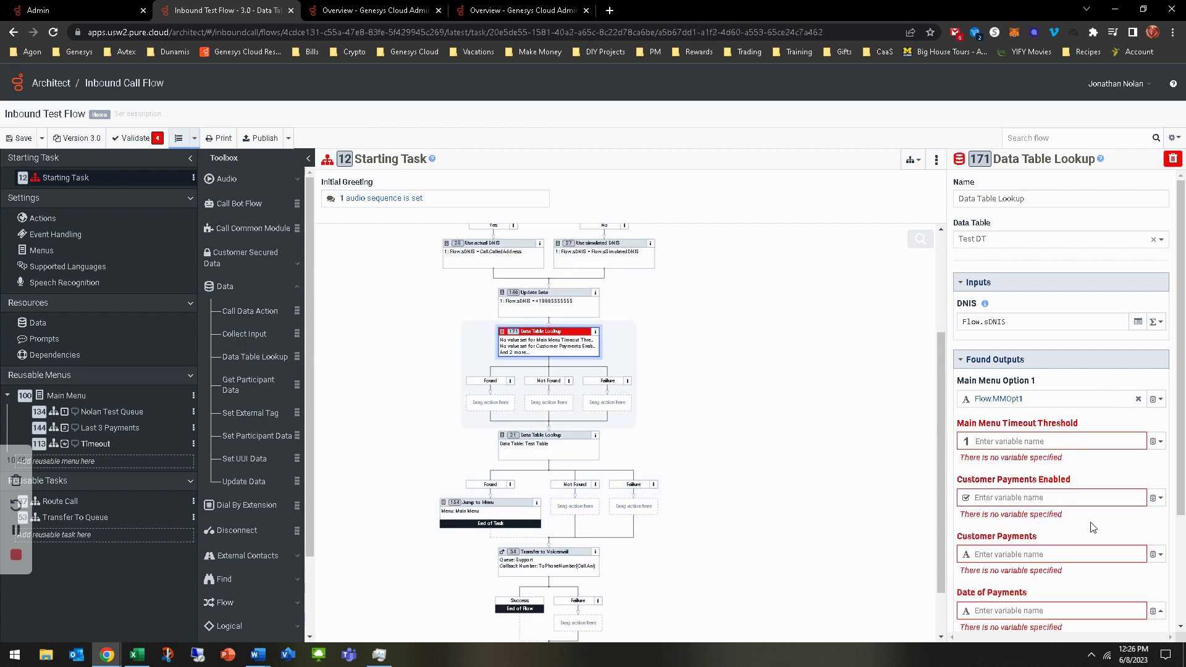
pyautogui.click(523, 437)
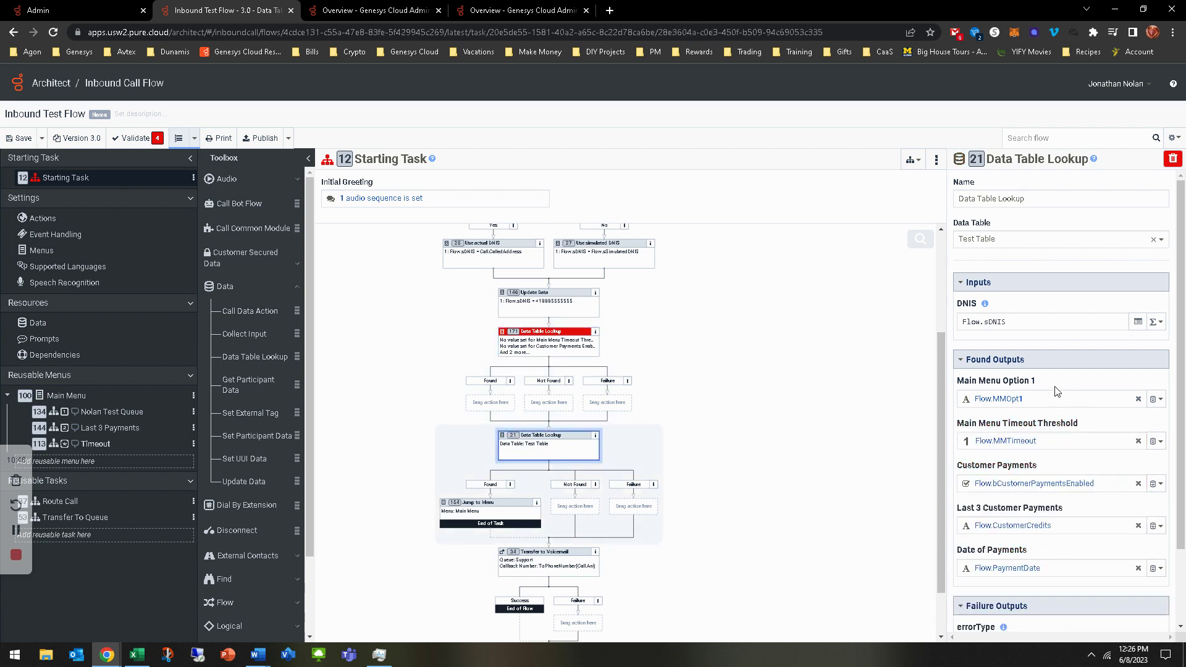
pyautogui.scroll(-1, 664, 387)
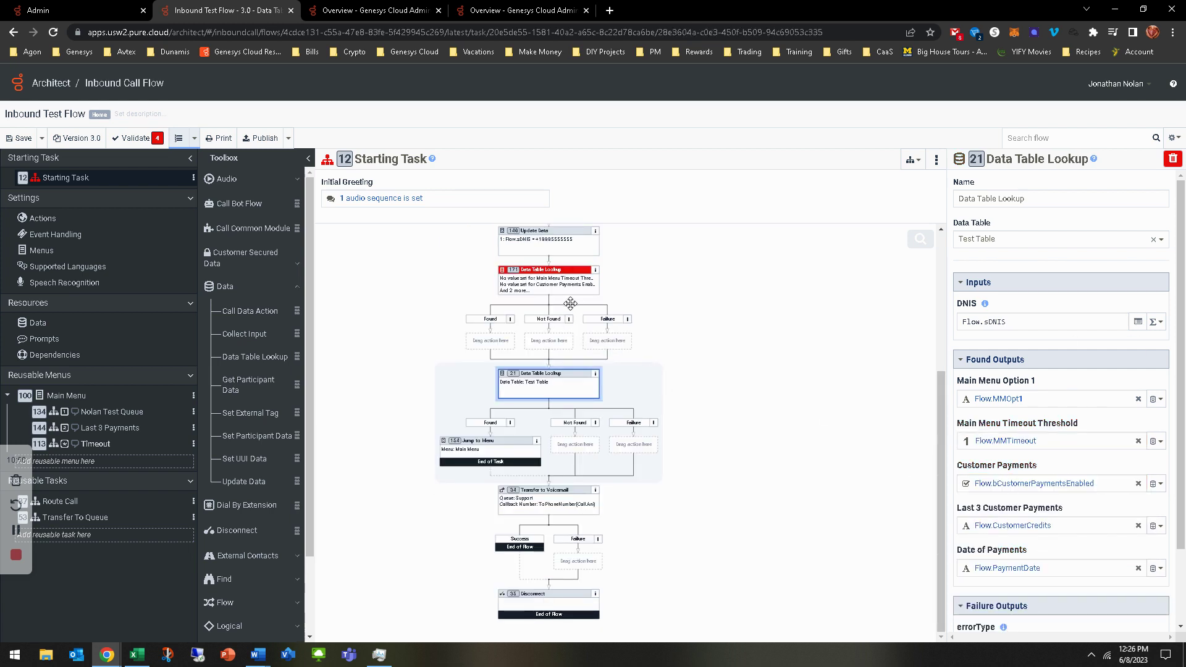
# Drag the Test DT lookup into the Test Table lookup's Found path, ahead of the Main Menu jump
pyautogui.moveTo(550, 284); pyautogui.dragTo(493, 429)
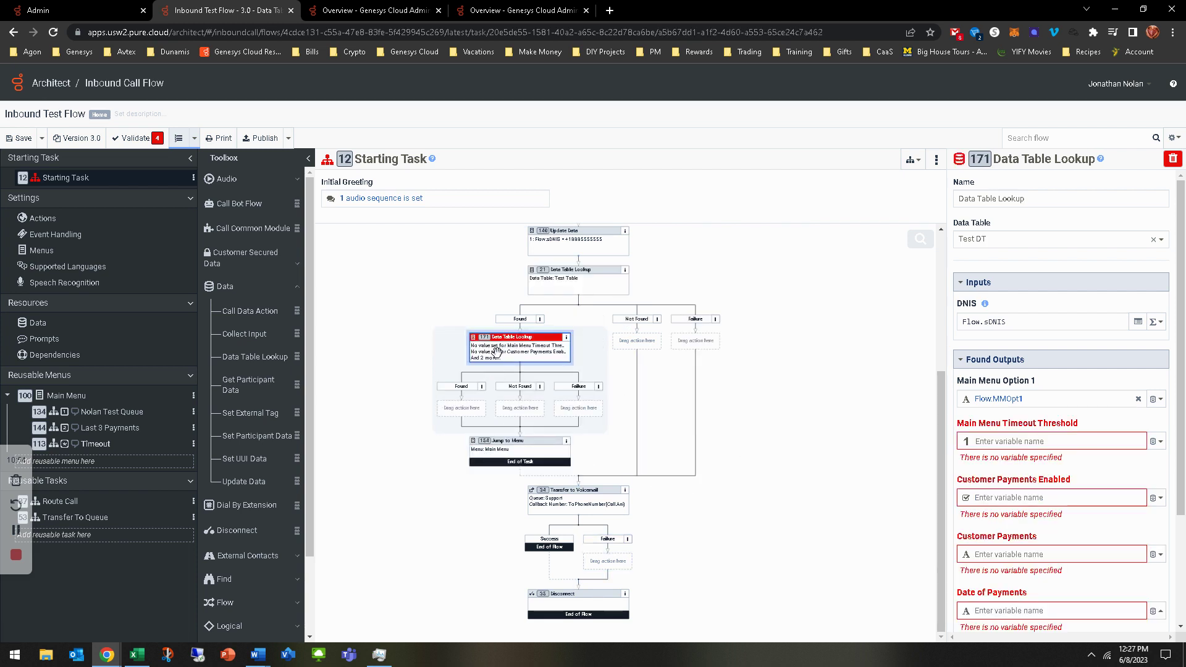
pyautogui.rightClick(657, 347)
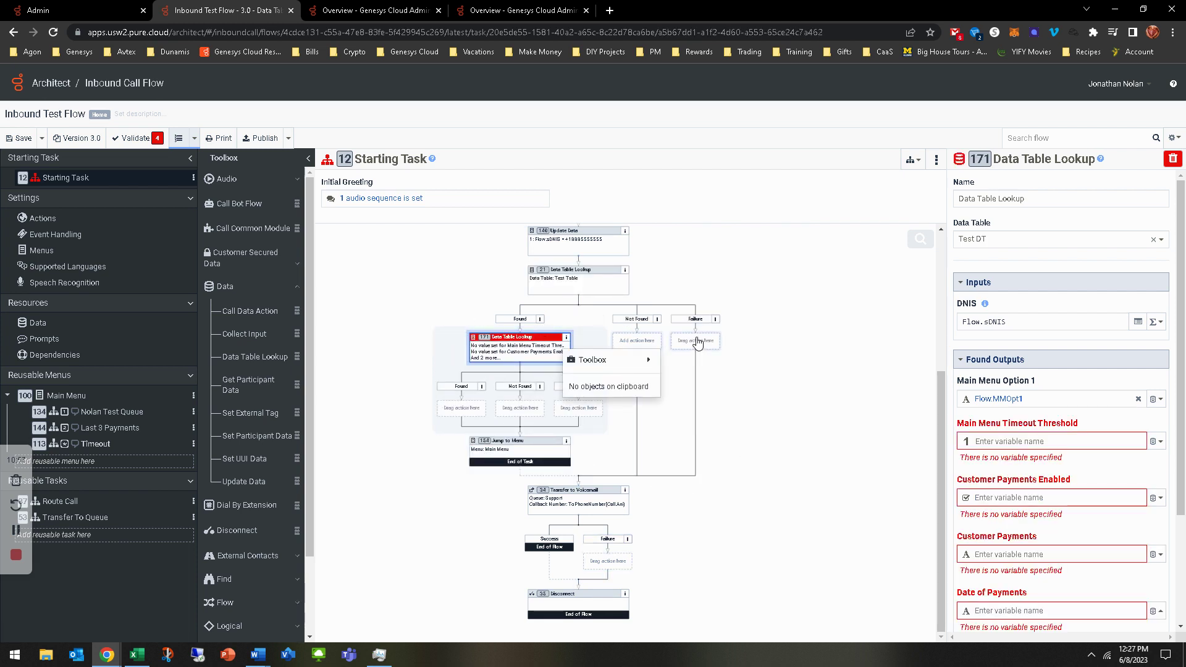
pyautogui.click(788, 289)
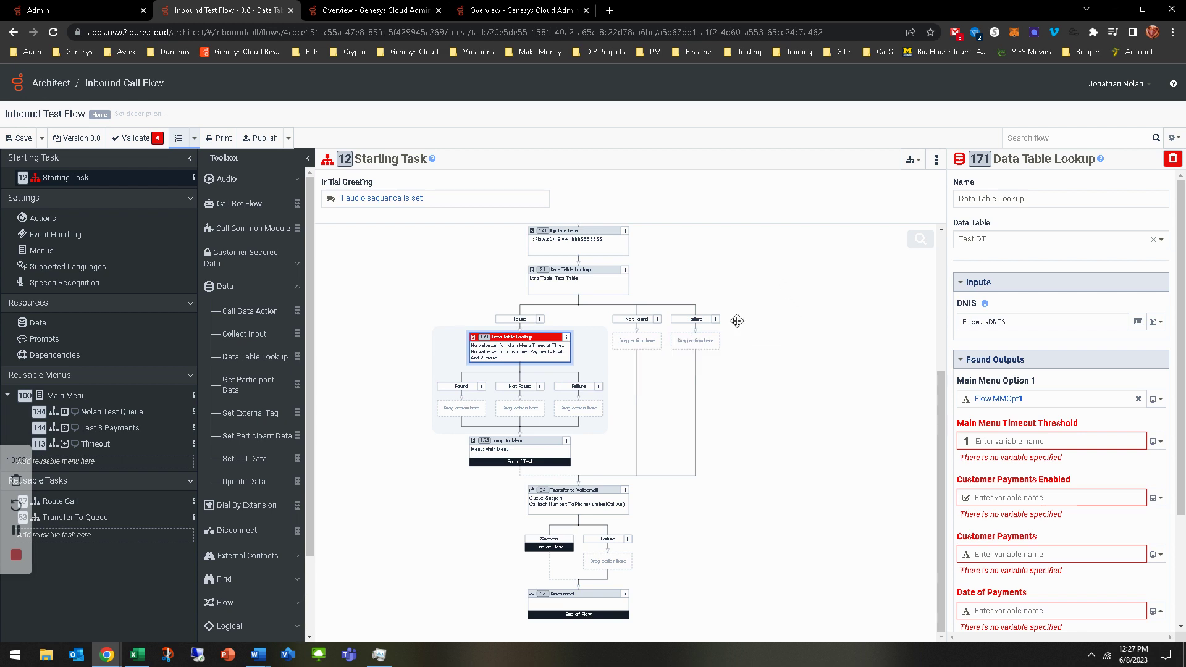
pyautogui.click(591, 283)
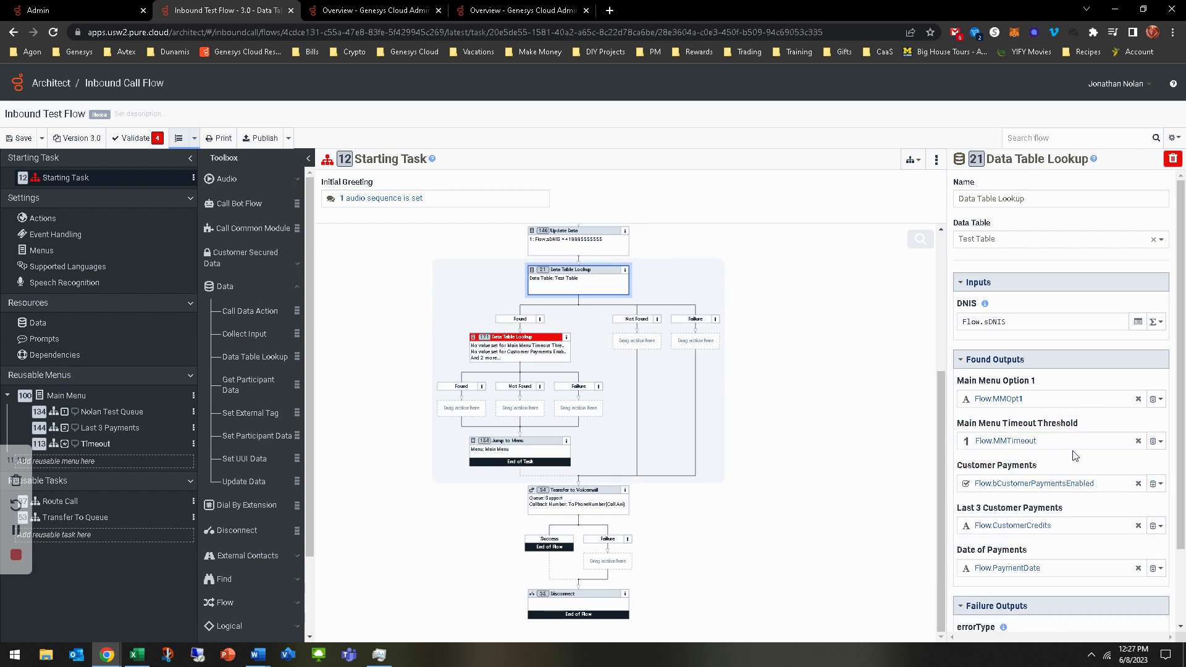